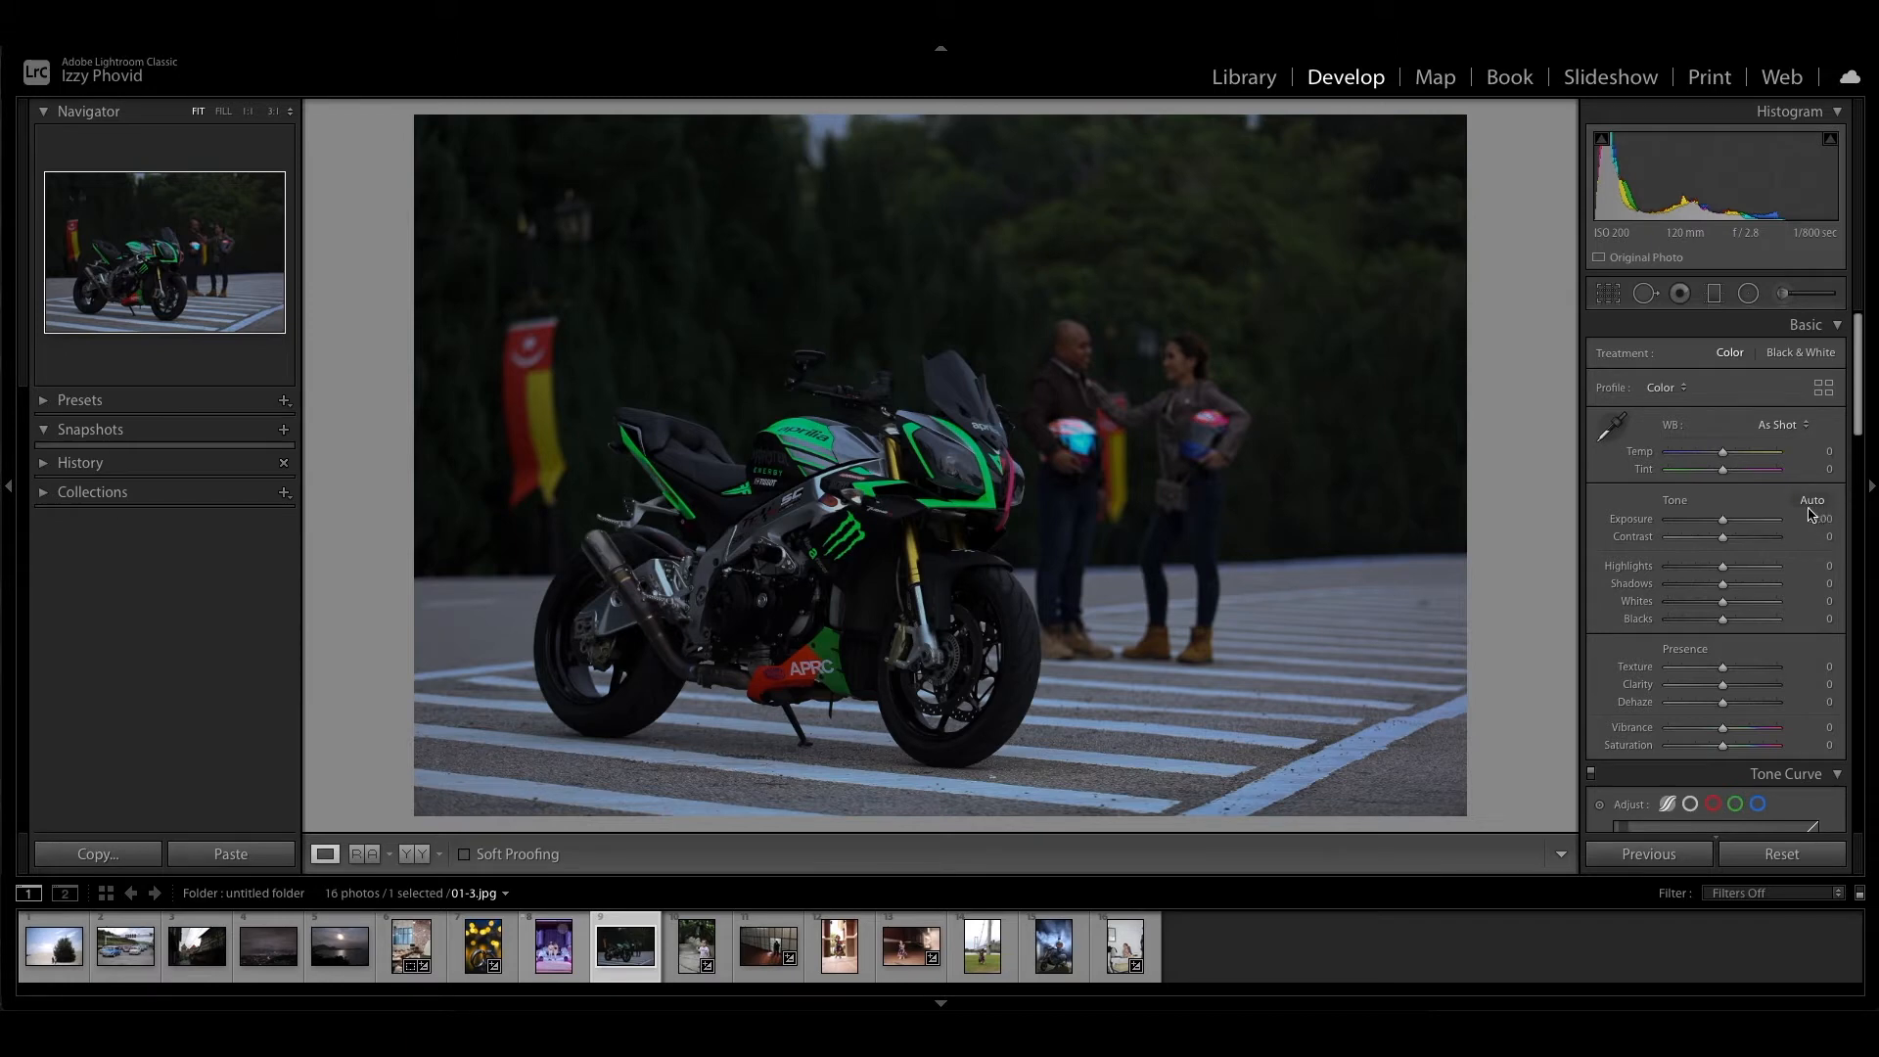
- Apply automatic tone to the motorcycle photo and fine-tune it with contrast +20, highlights +13, lighter blacks, higher exposure and a slightly cooler temperature
{"action": "left_click", "coordinate": [1809, 507]}
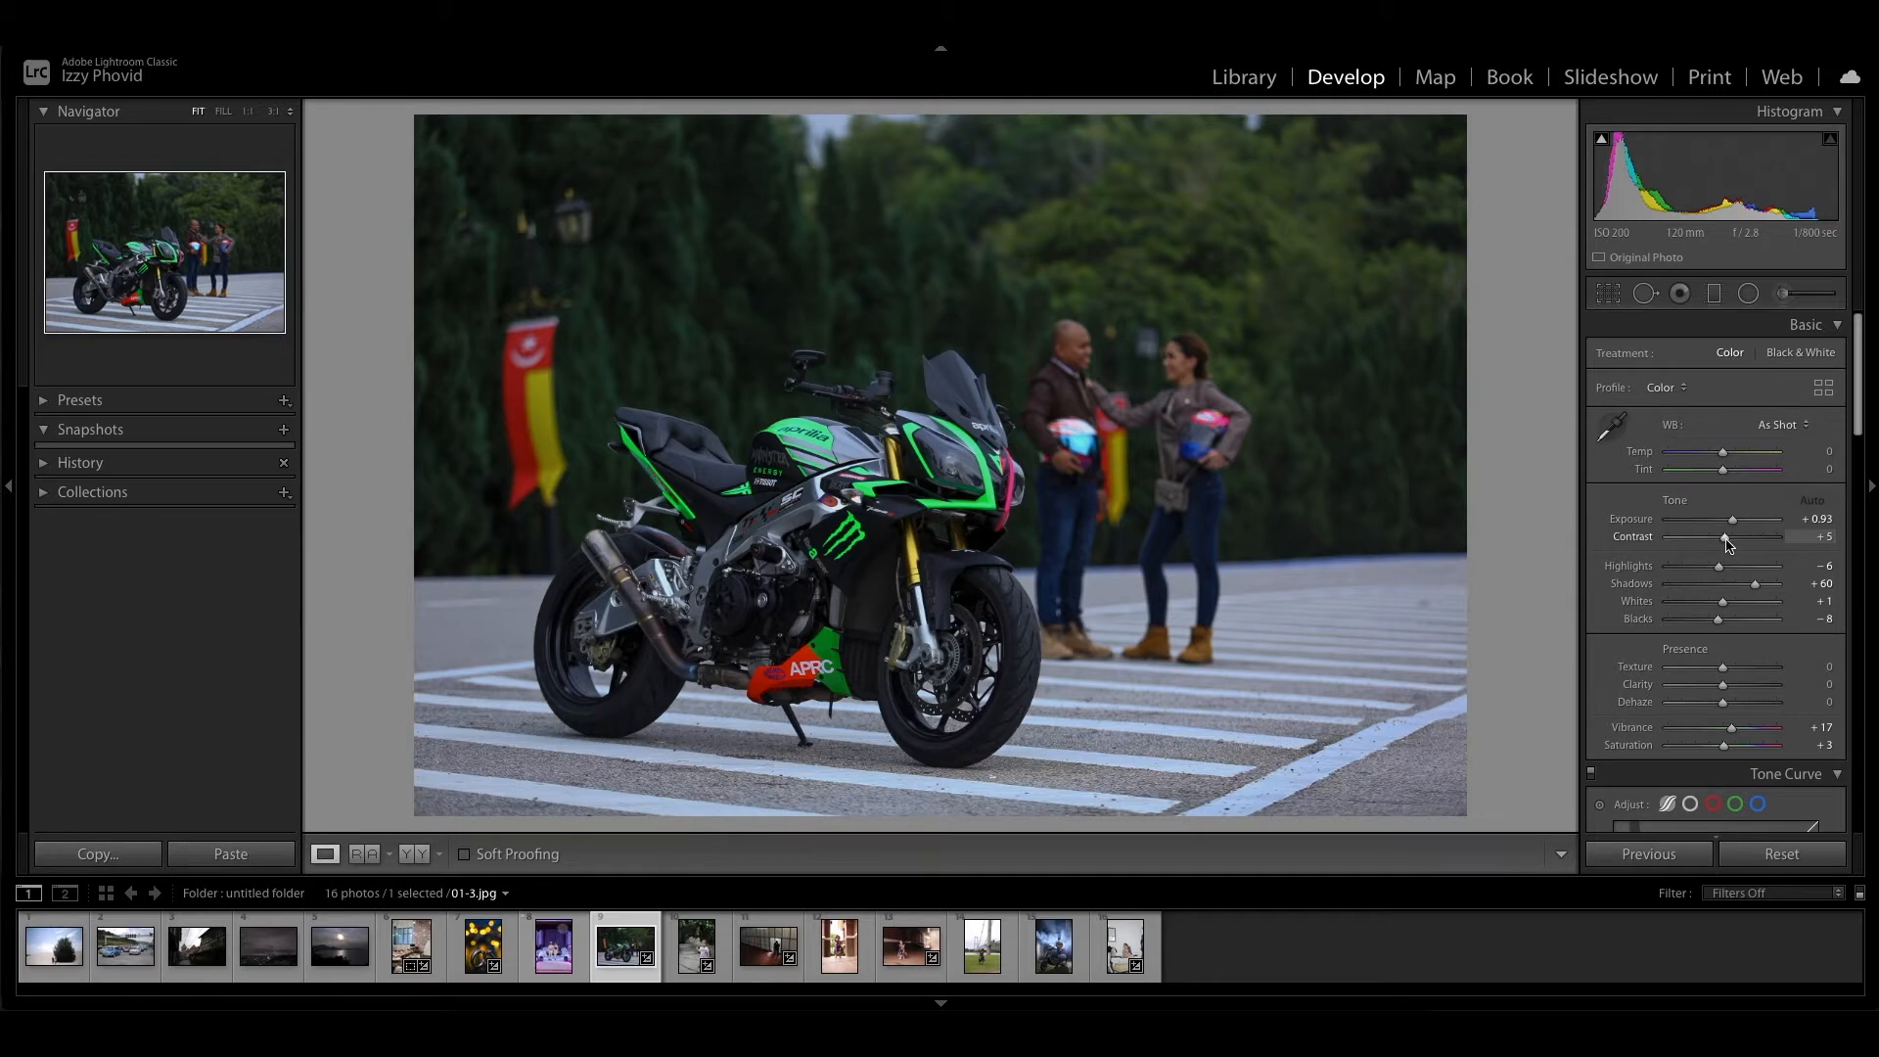
{"action": "mouse_move", "coordinate": [1726, 540]}
{"action": "left_mouse_down"}
{"action": "mouse_move", "coordinate": [1670, 568]}
{"action": "mouse_move", "coordinate": [1730, 578]}
{"action": "left_mouse_up"}
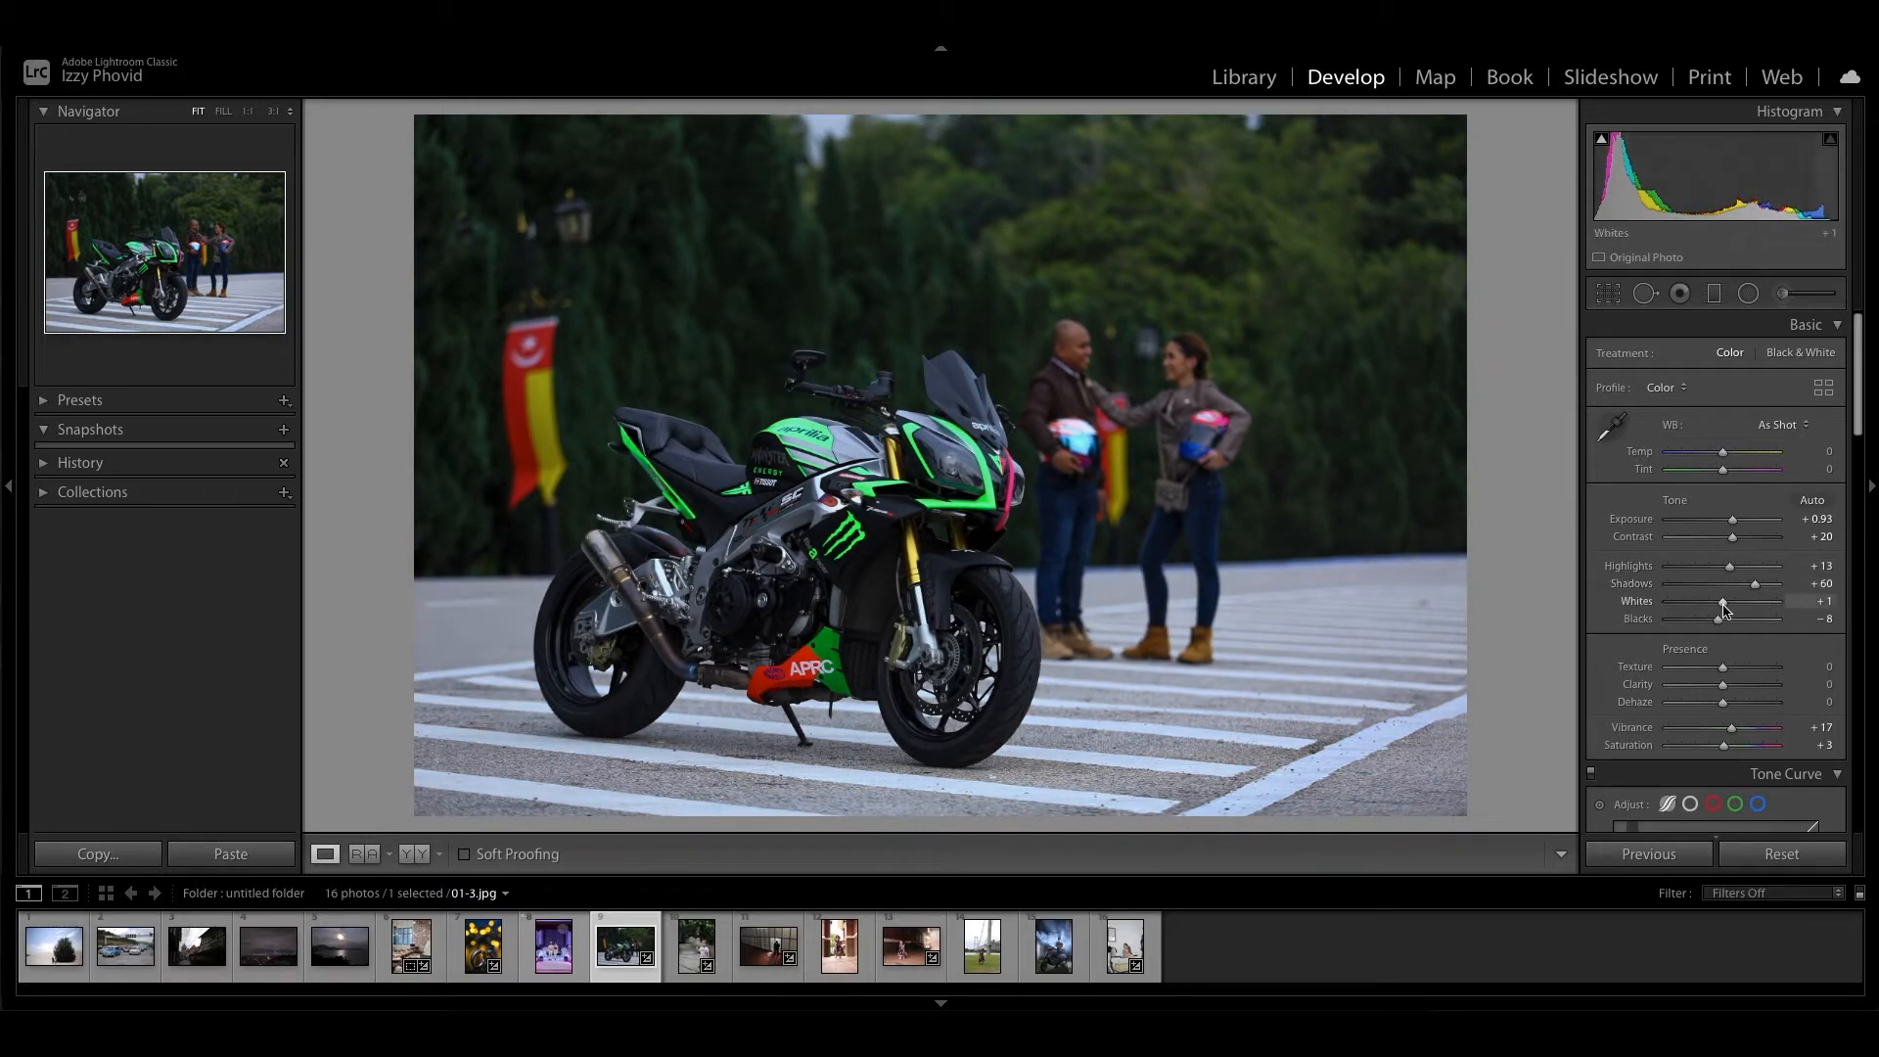
{"action": "left_click_drag", "start_coordinate": [1719, 620], "coordinate": [1753, 620]}
{"action": "left_click_drag", "start_coordinate": [1734, 519], "coordinate": [1739, 525]}
{"action": "left_click_drag", "start_coordinate": [1723, 451], "coordinate": [1718, 451]}
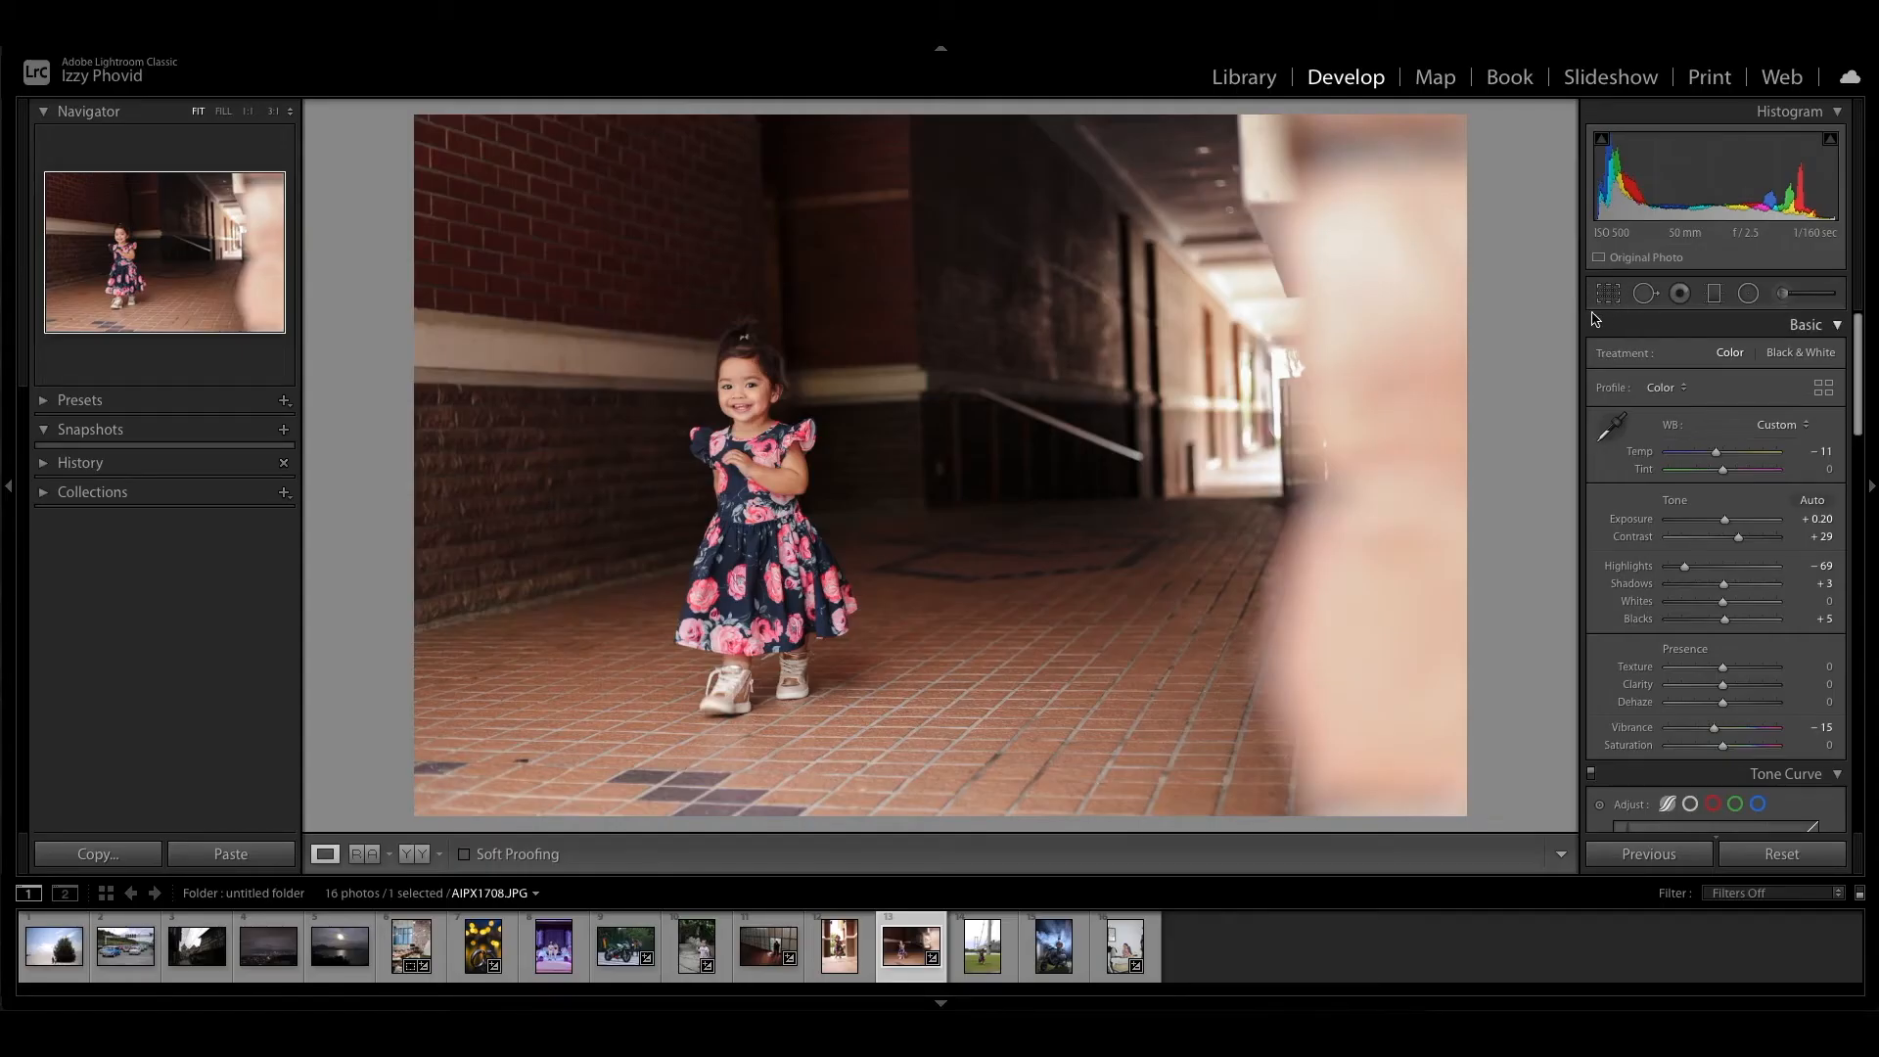
- Start cropping the photo of the little girl in the brick hallway and cycle the composition guides to the golden spiral
{"action": "left_click", "coordinate": [1608, 294]}
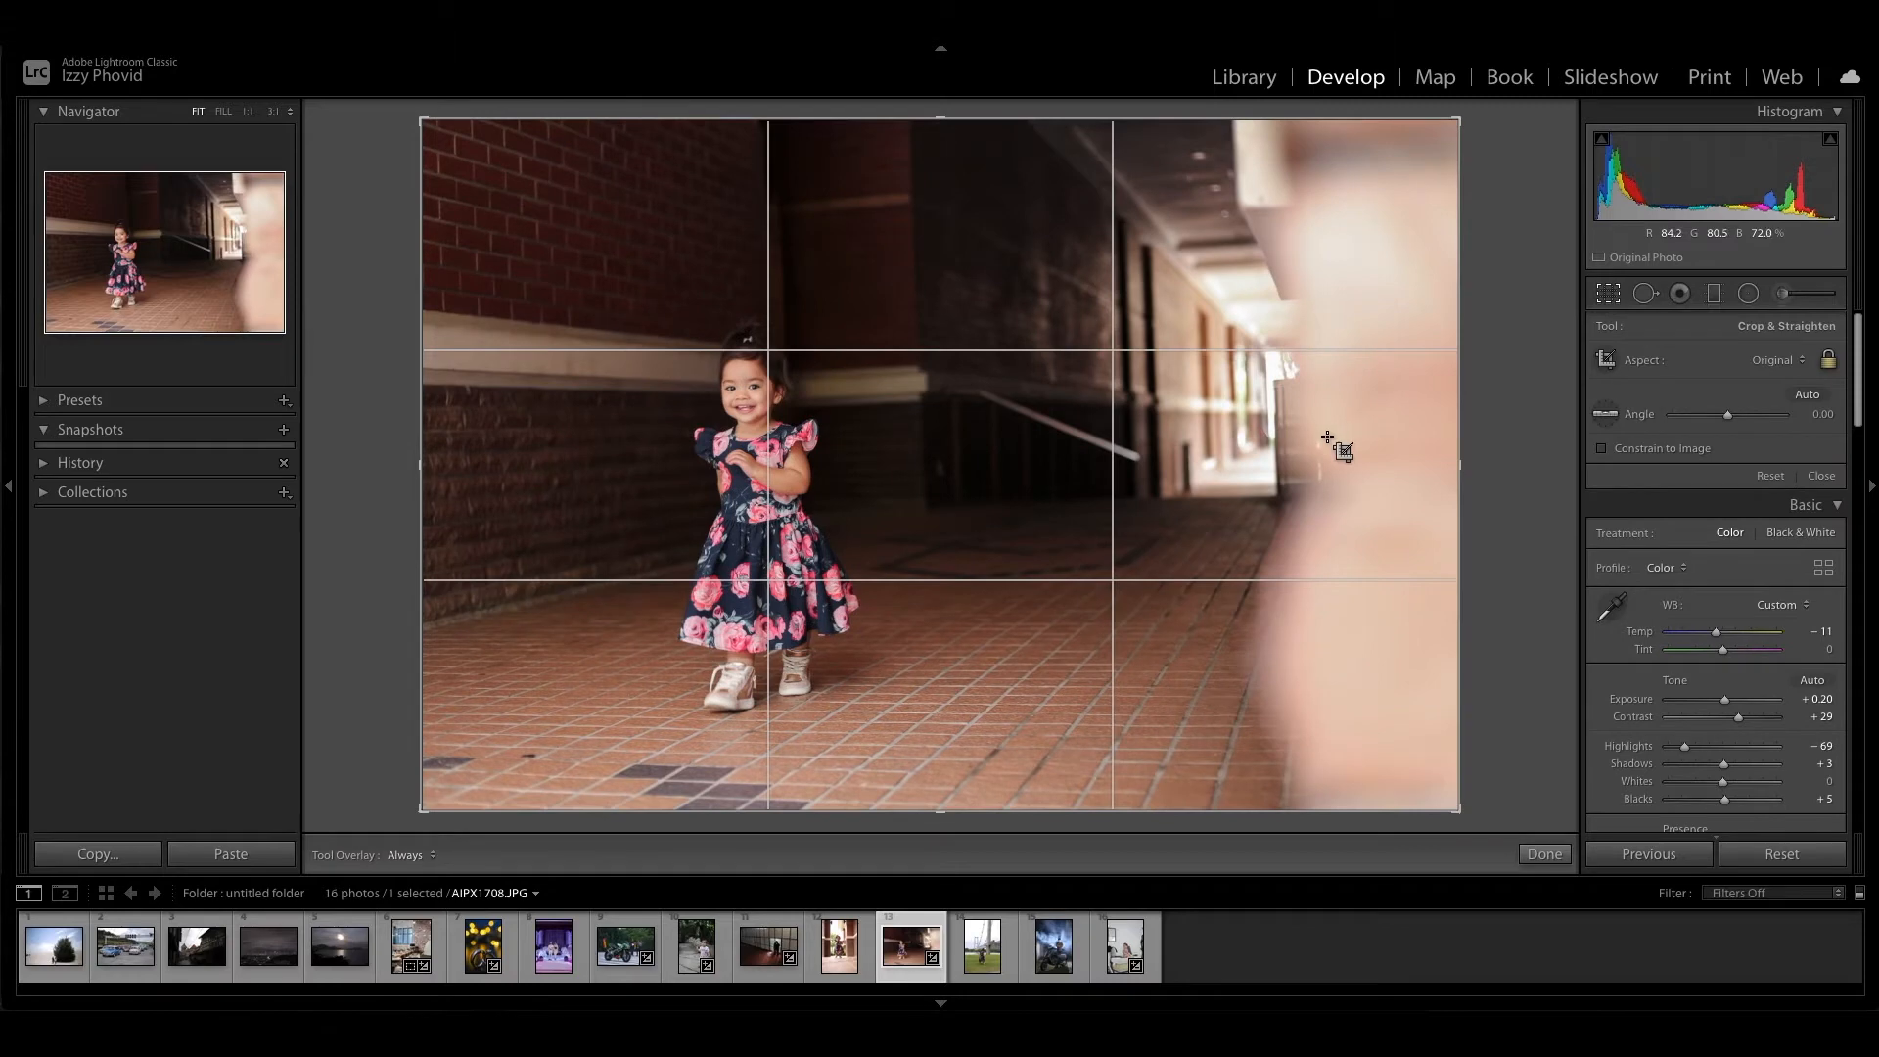
{"action": "key", "text": "r"}
{"action": "key", "text": "r"}
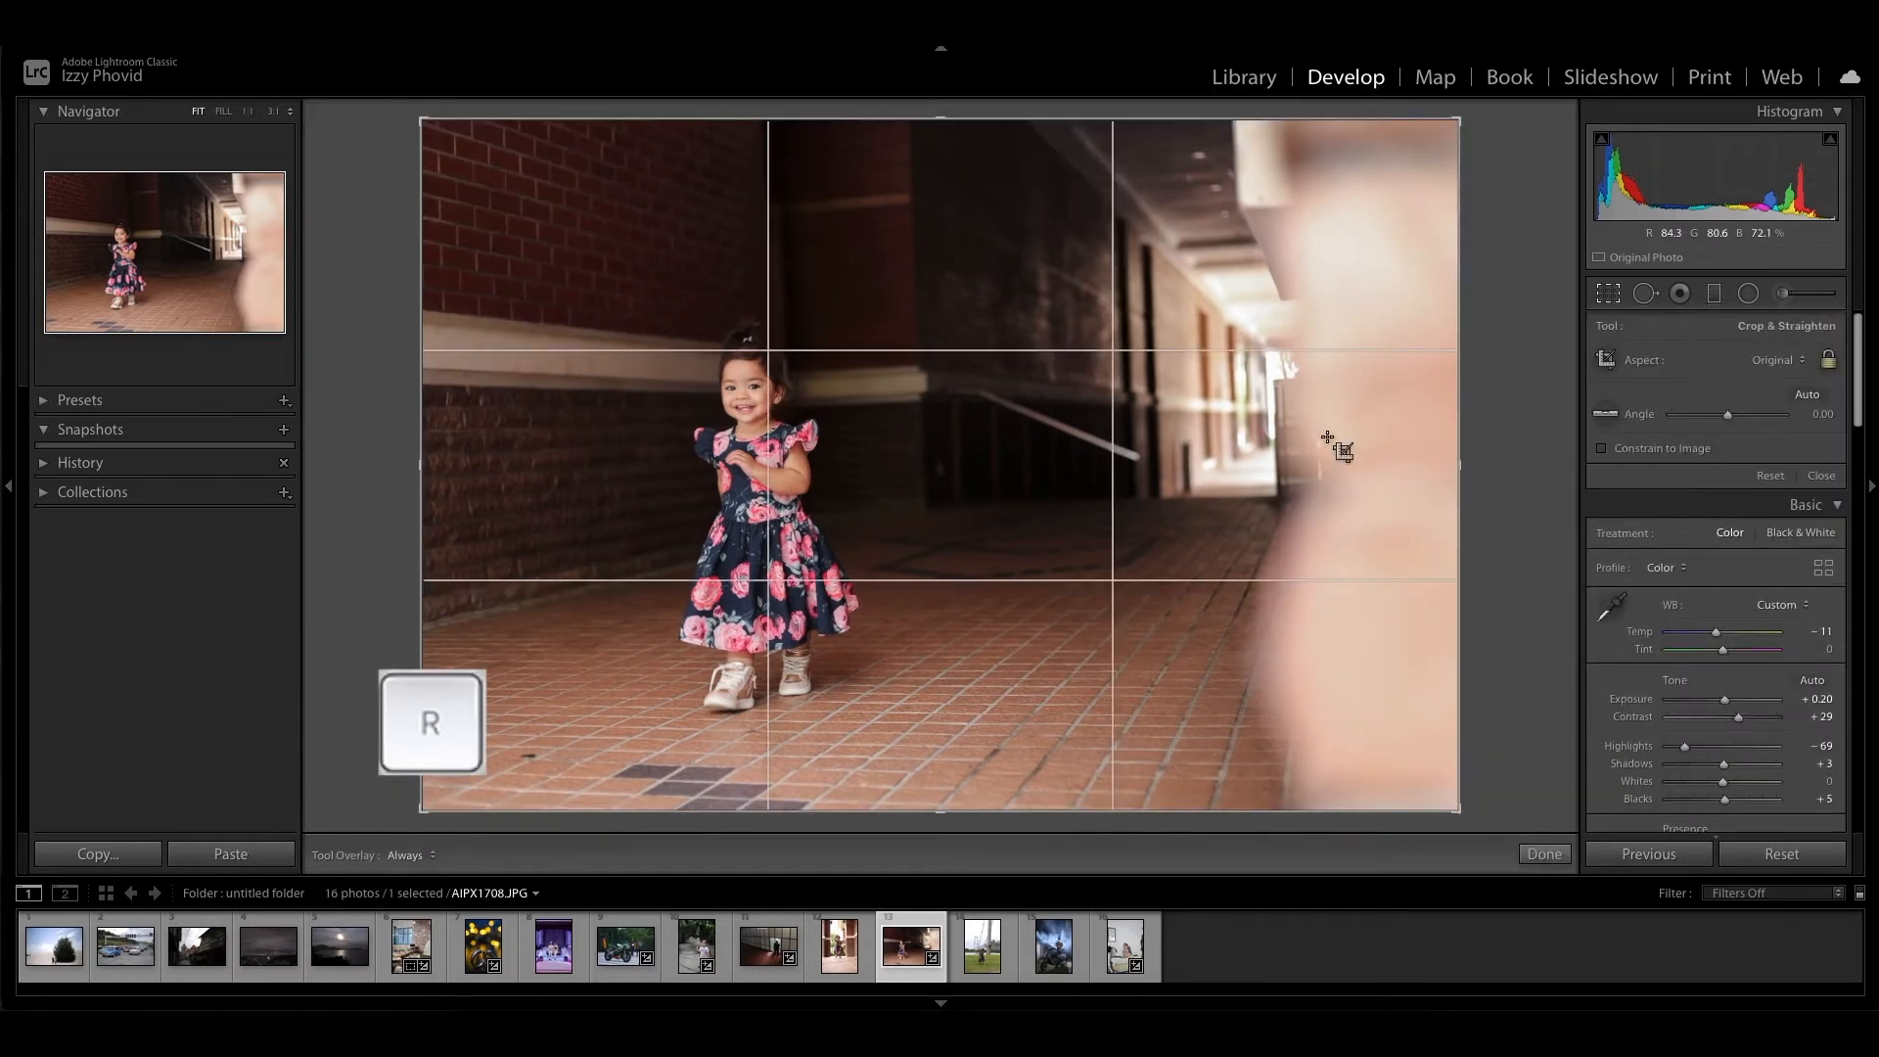
{"action": "key", "text": "r"}
{"action": "key", "text": "r"}
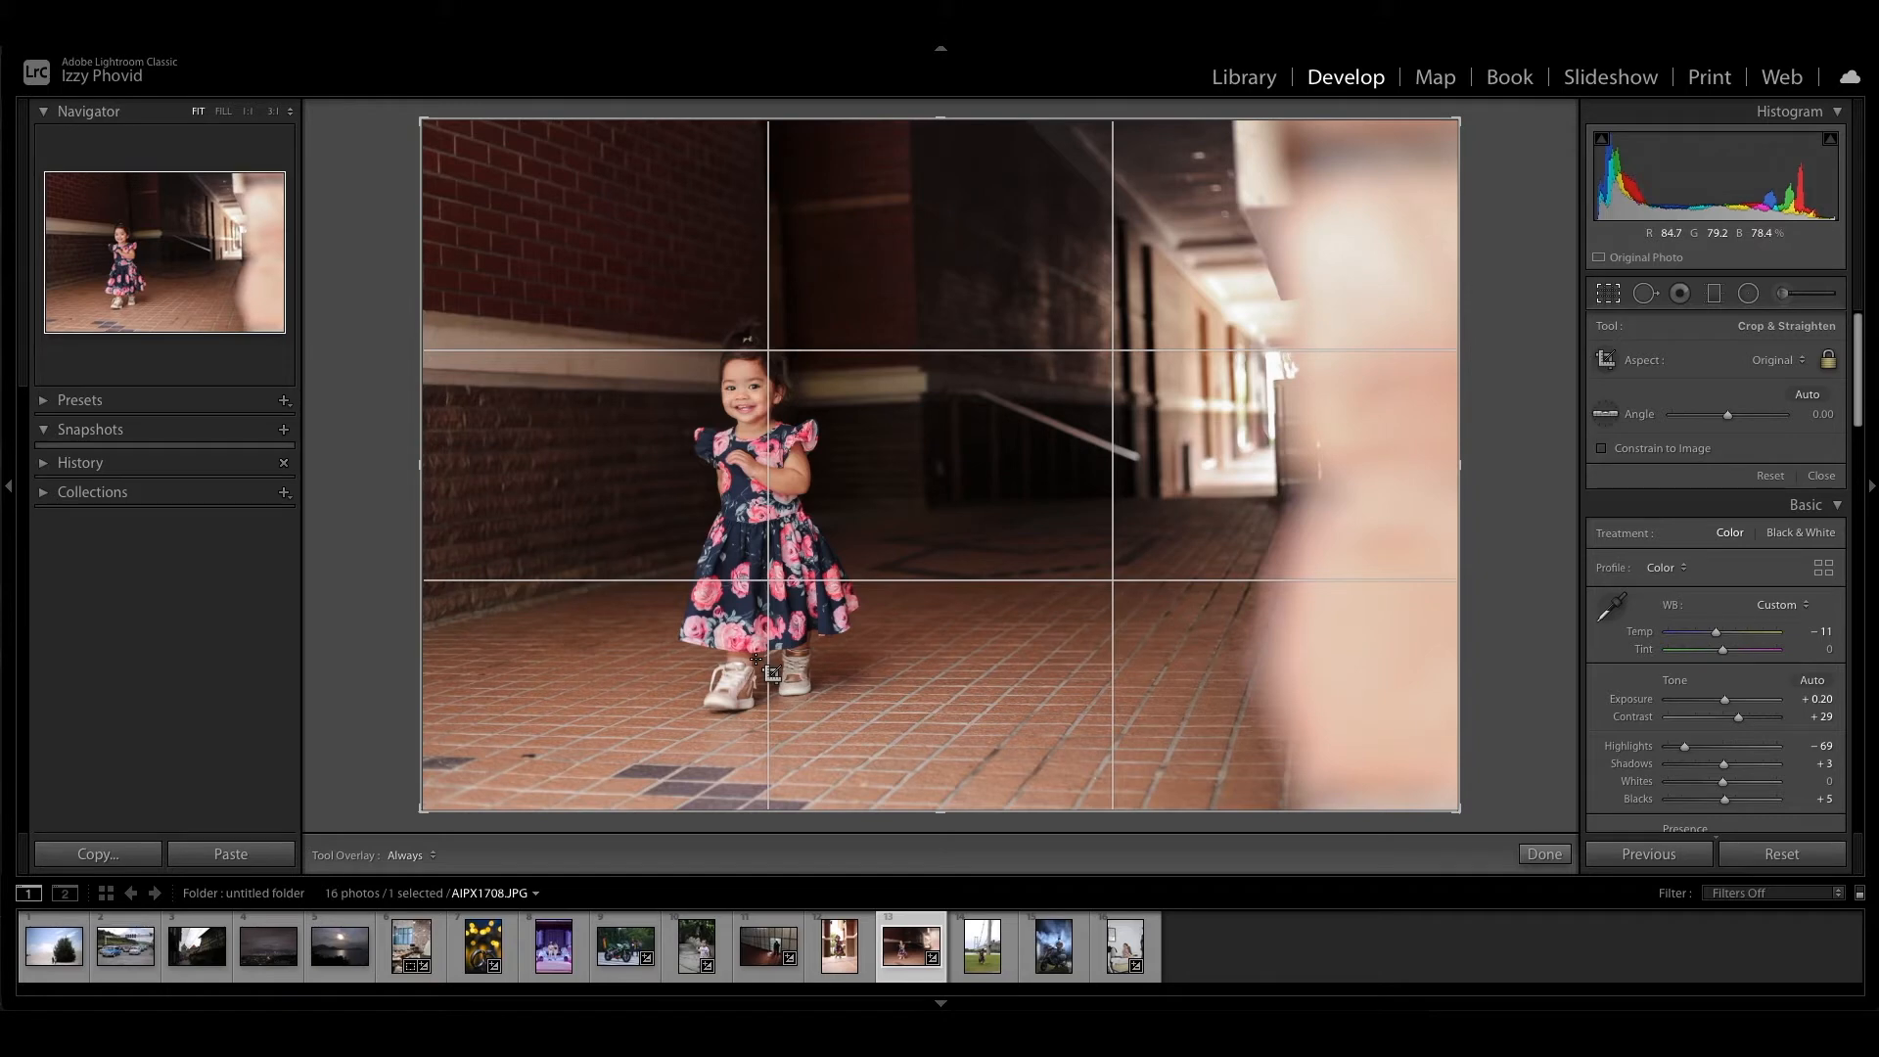
{"action": "key", "text": "o"}
{"action": "key", "text": "o"}
{"action": "key", "text": "o"}
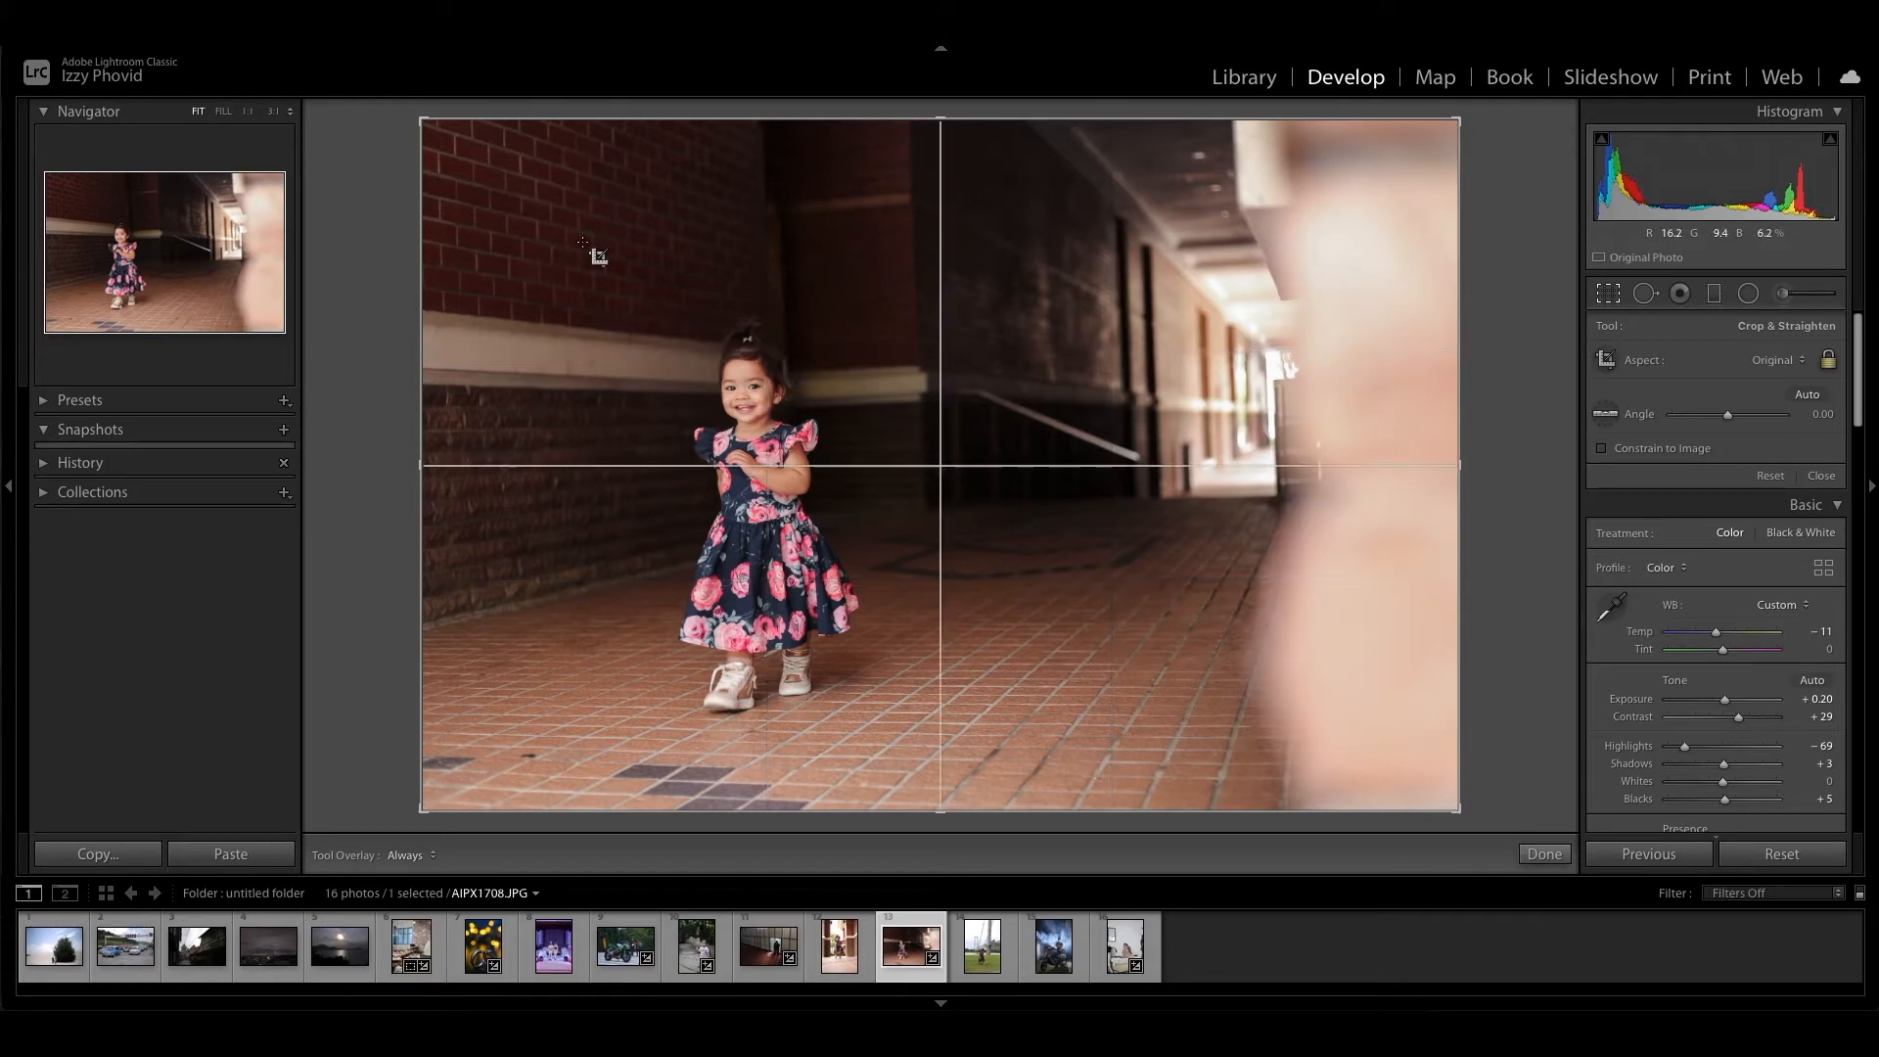
{"action": "key", "text": "o"}
{"action": "key", "text": "o"}
{"action": "key", "text": "o"}
{"action": "key", "text": "o"}
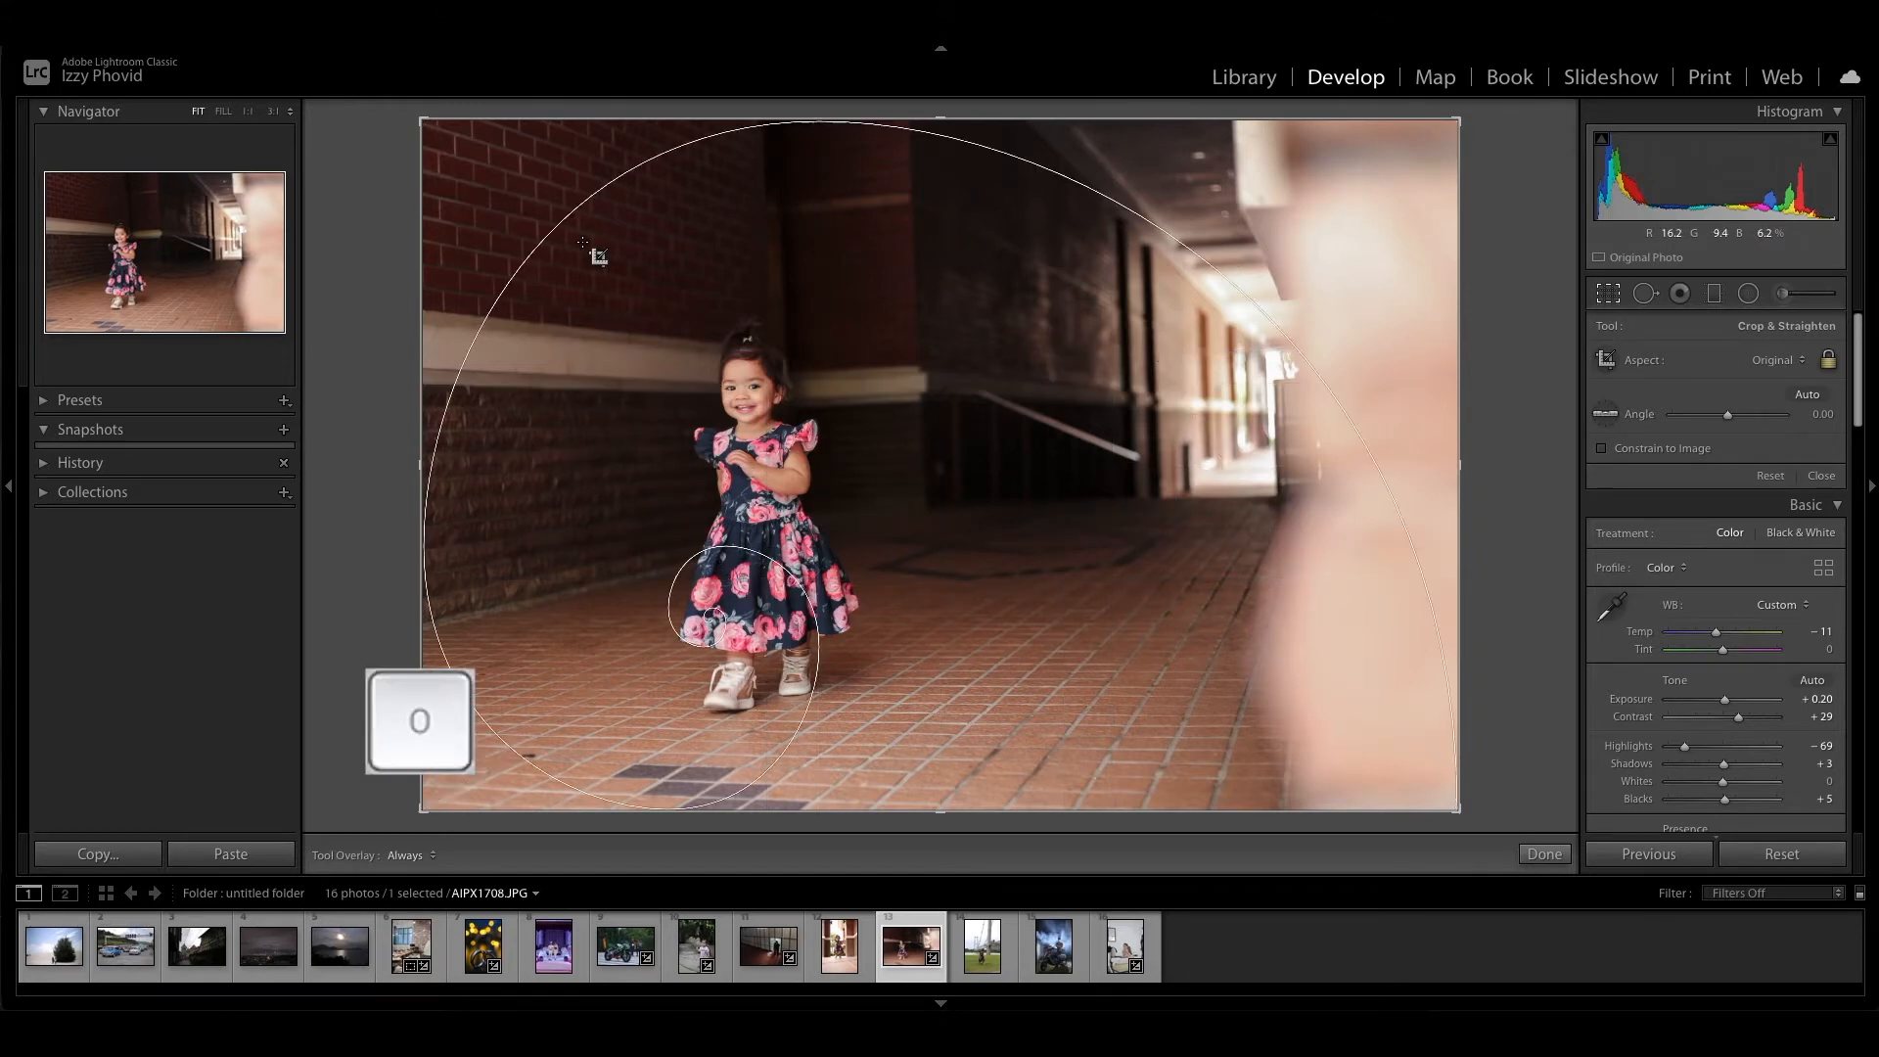
{"action": "key", "text": "o"}
{"action": "key", "text": "o"}
{"action": "key", "text": "o"}
{"action": "key", "text": "o"}
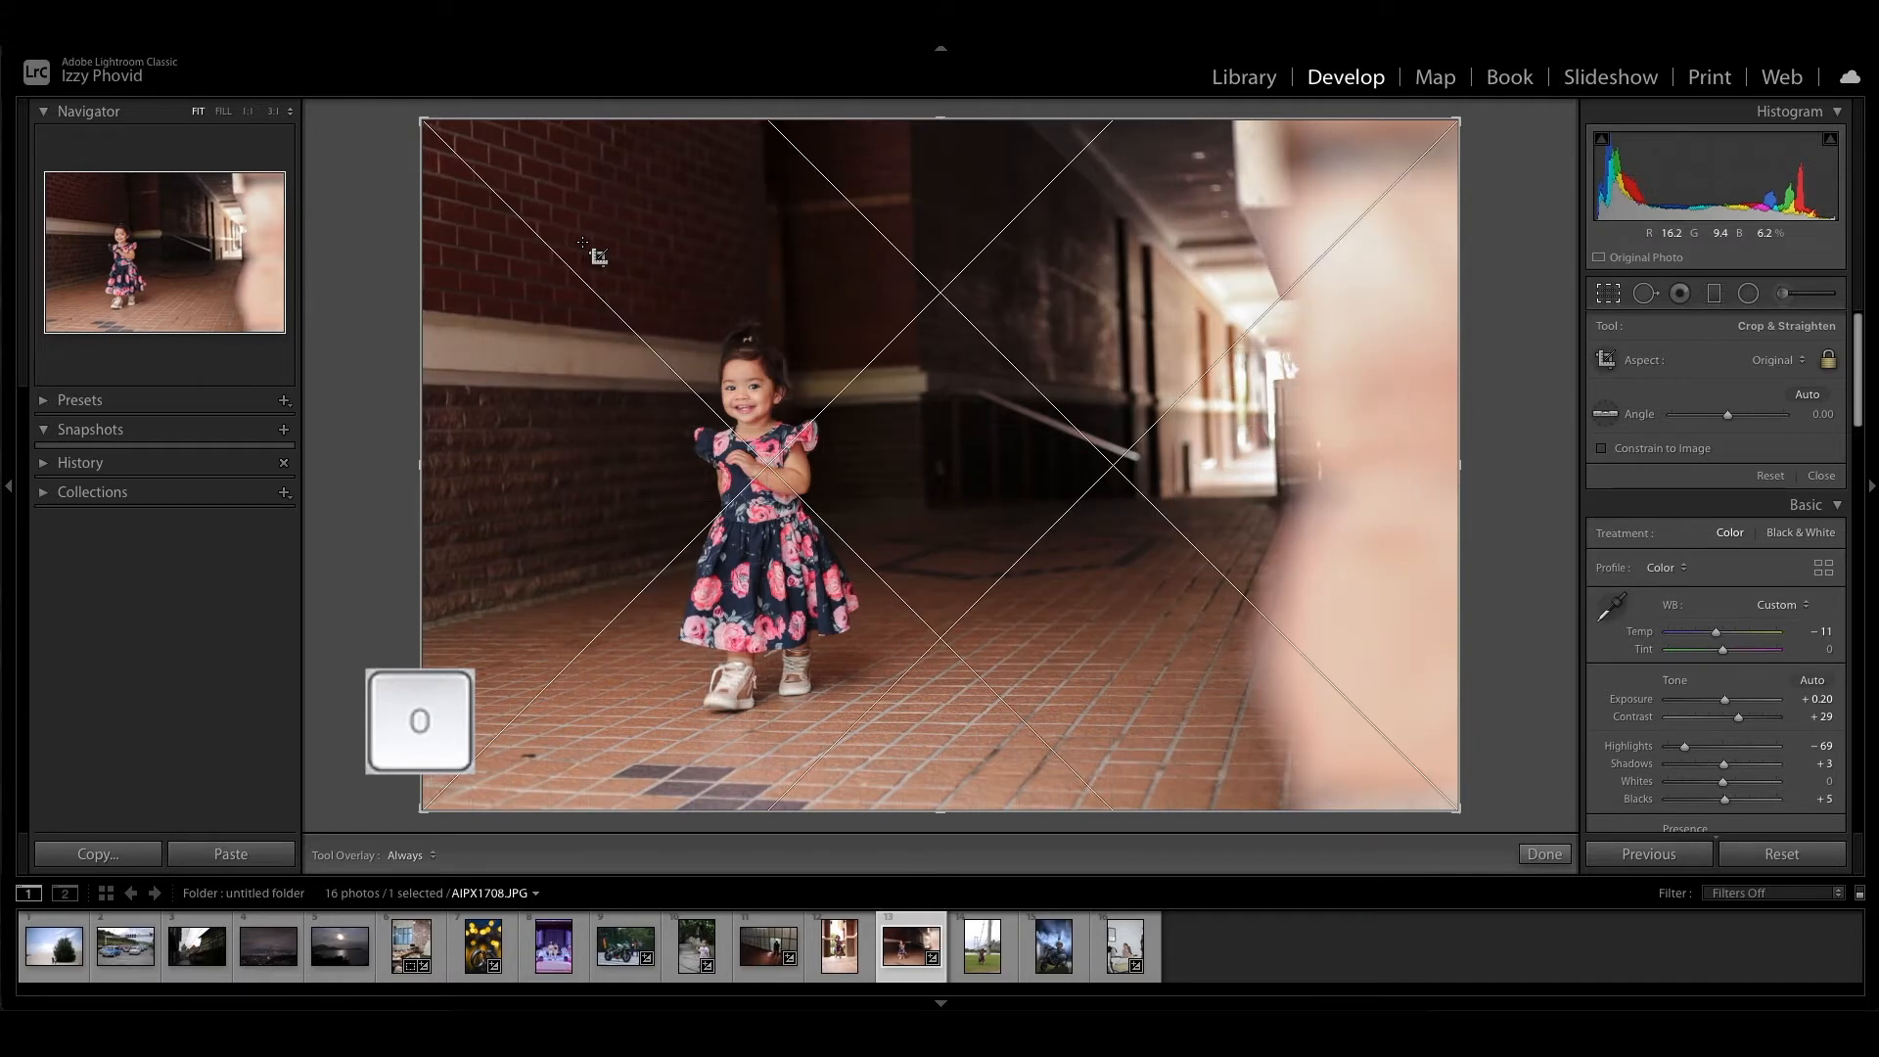
{"action": "key", "text": "o"}
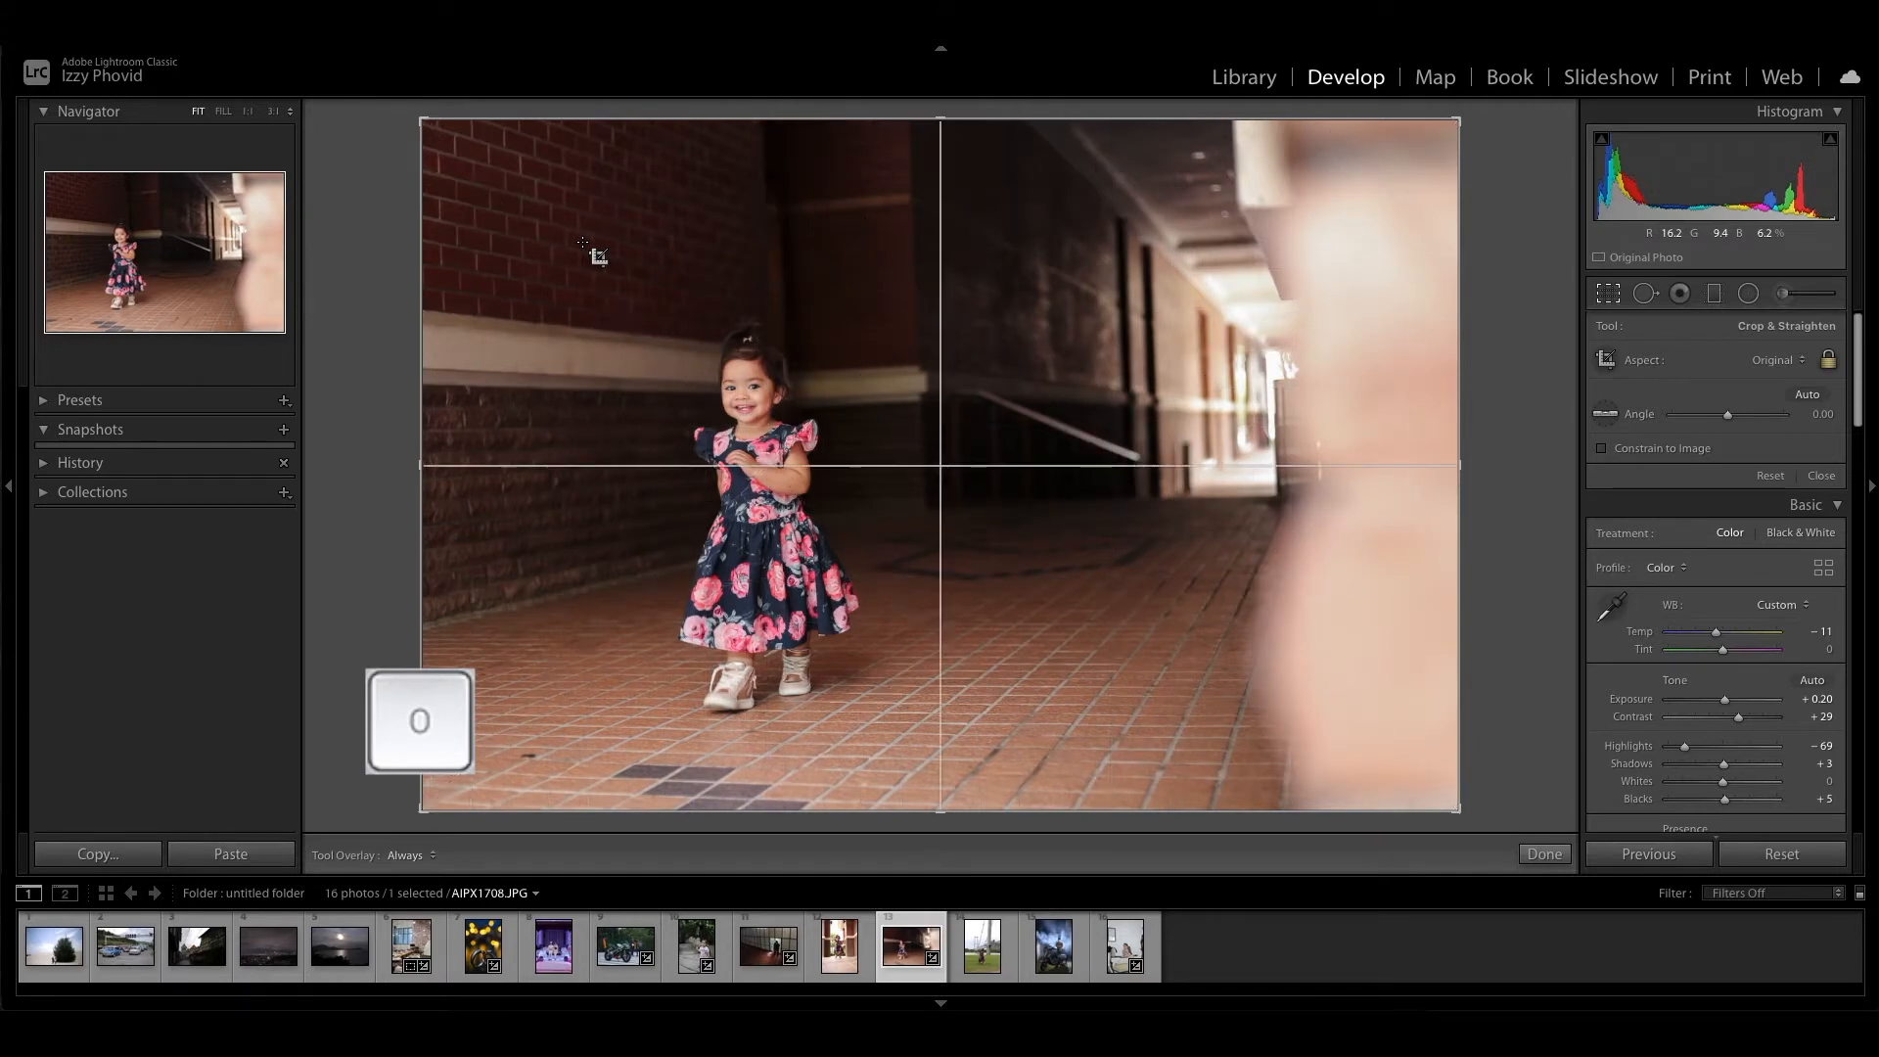
{"action": "key", "text": "o"}
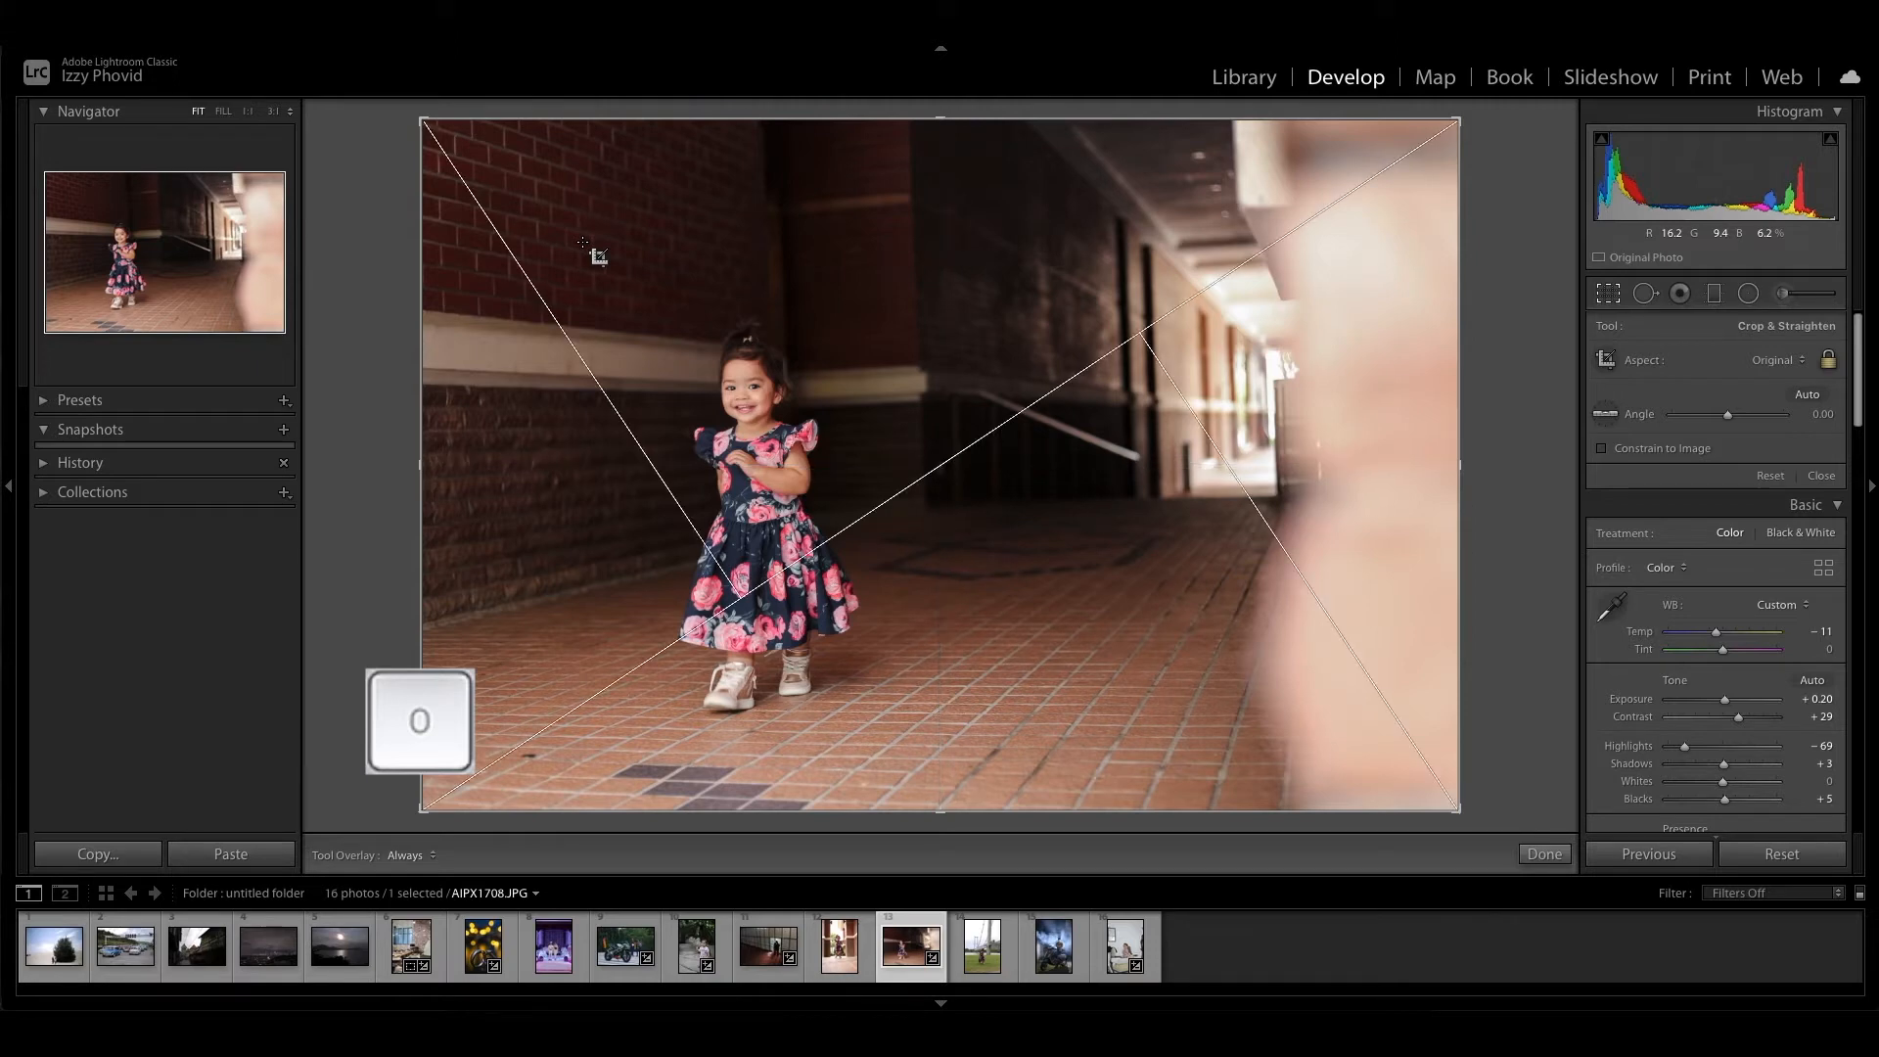
{"action": "key", "text": "o"}
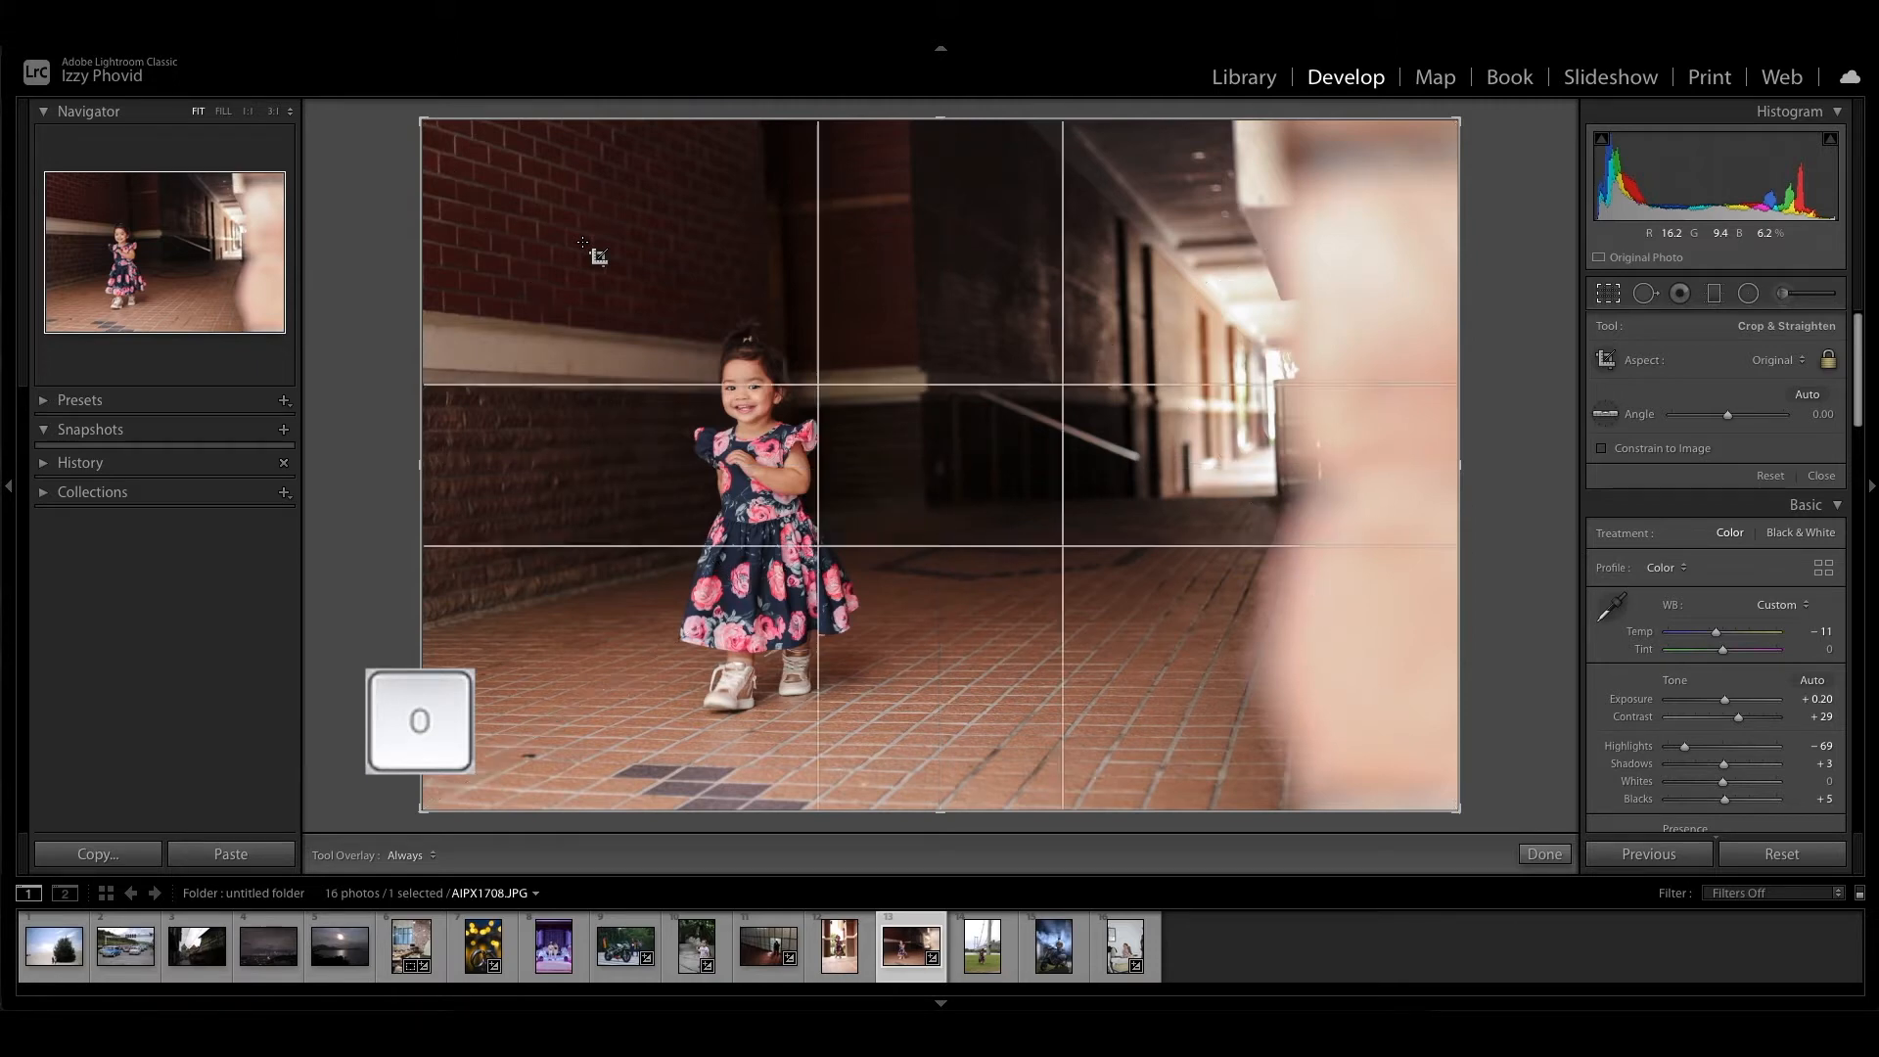
{"action": "key", "text": "o"}
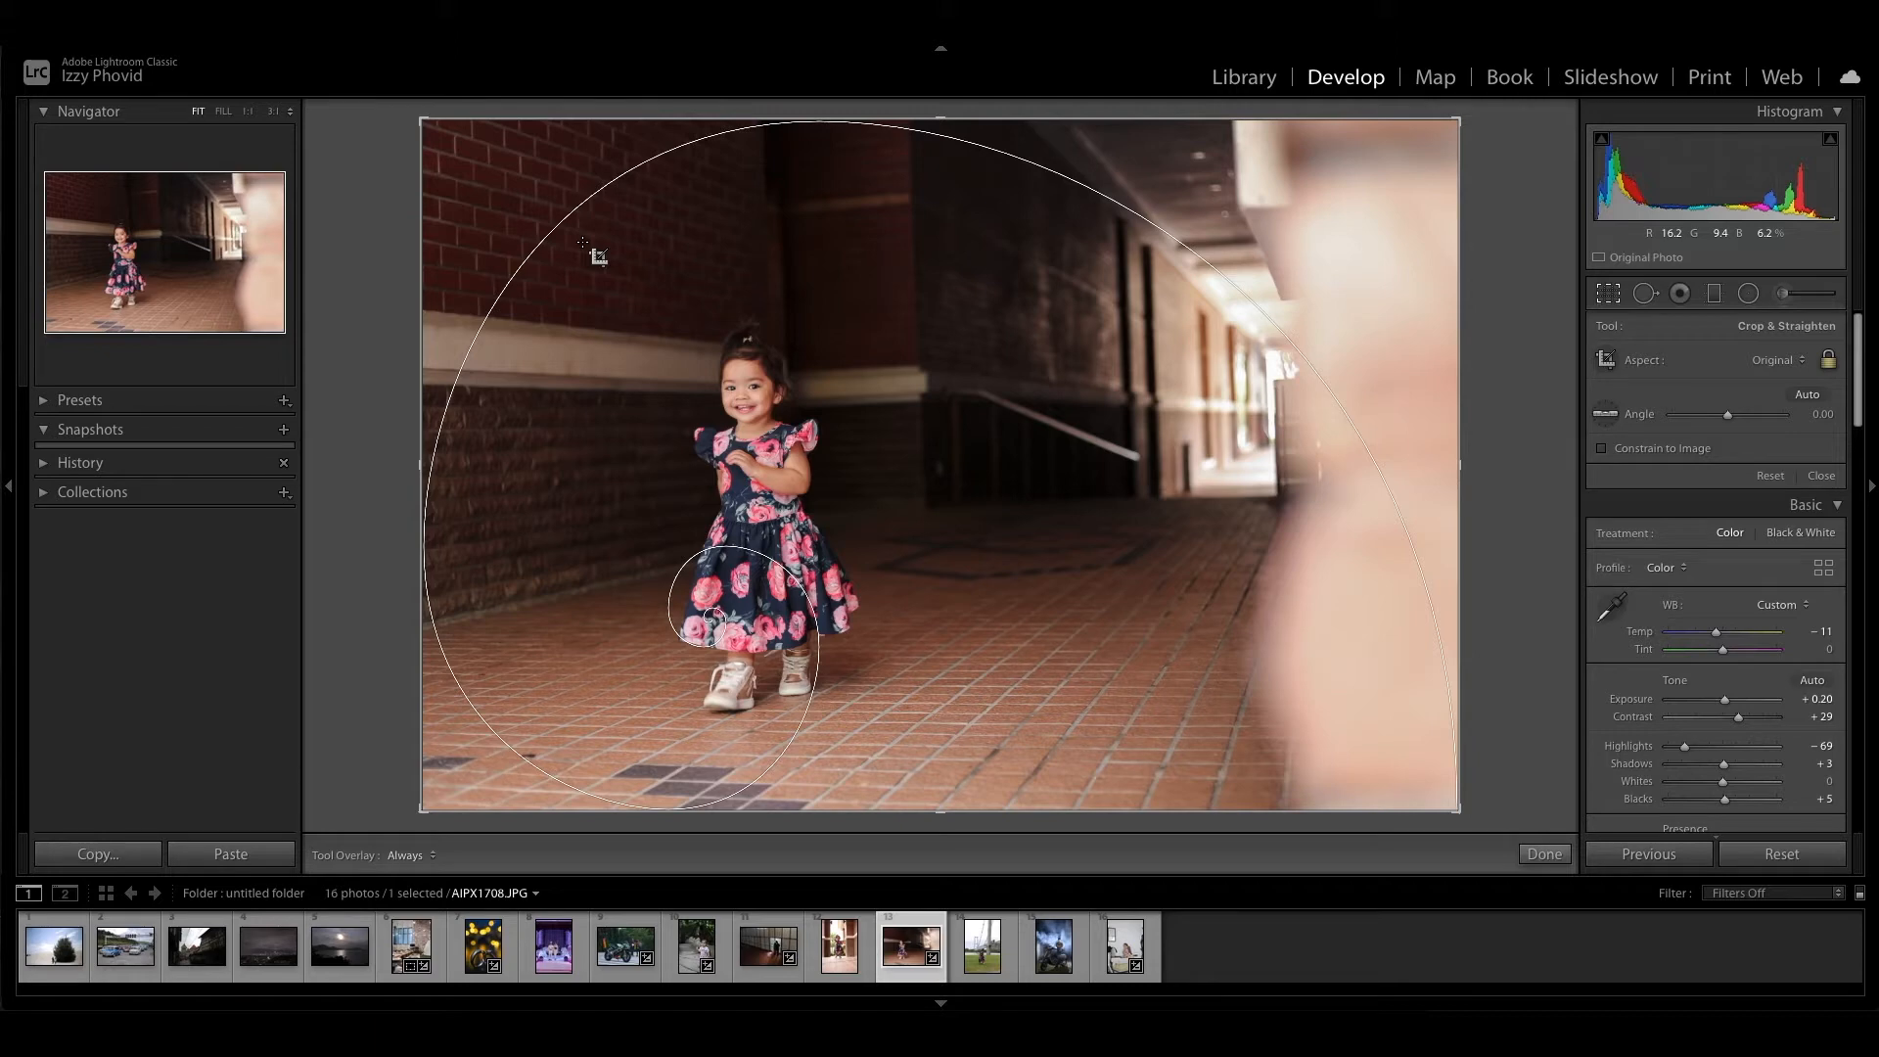
- Reorient the golden spiral guide so that it curls inward just above the girl's head
{"action": "key", "text": "shift+o"}
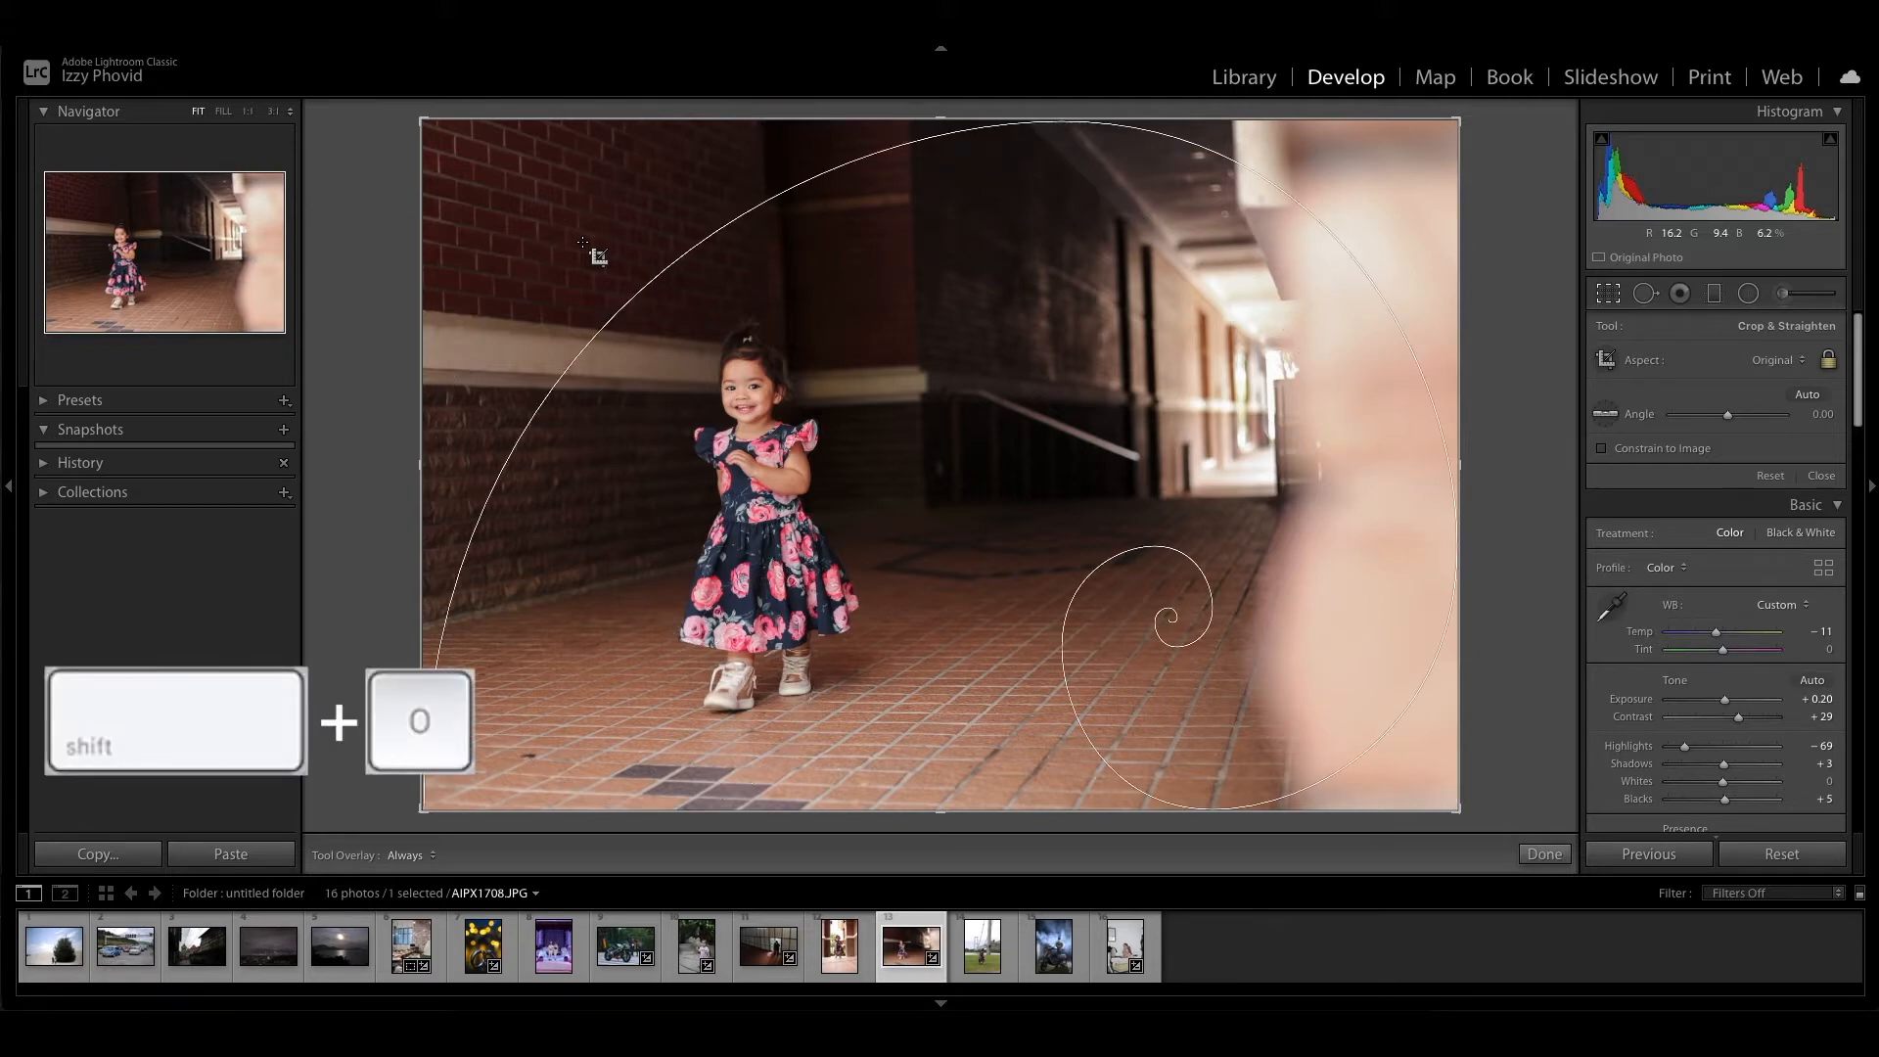
{"action": "key", "text": "shift+o"}
{"action": "key", "text": "shift+o"}
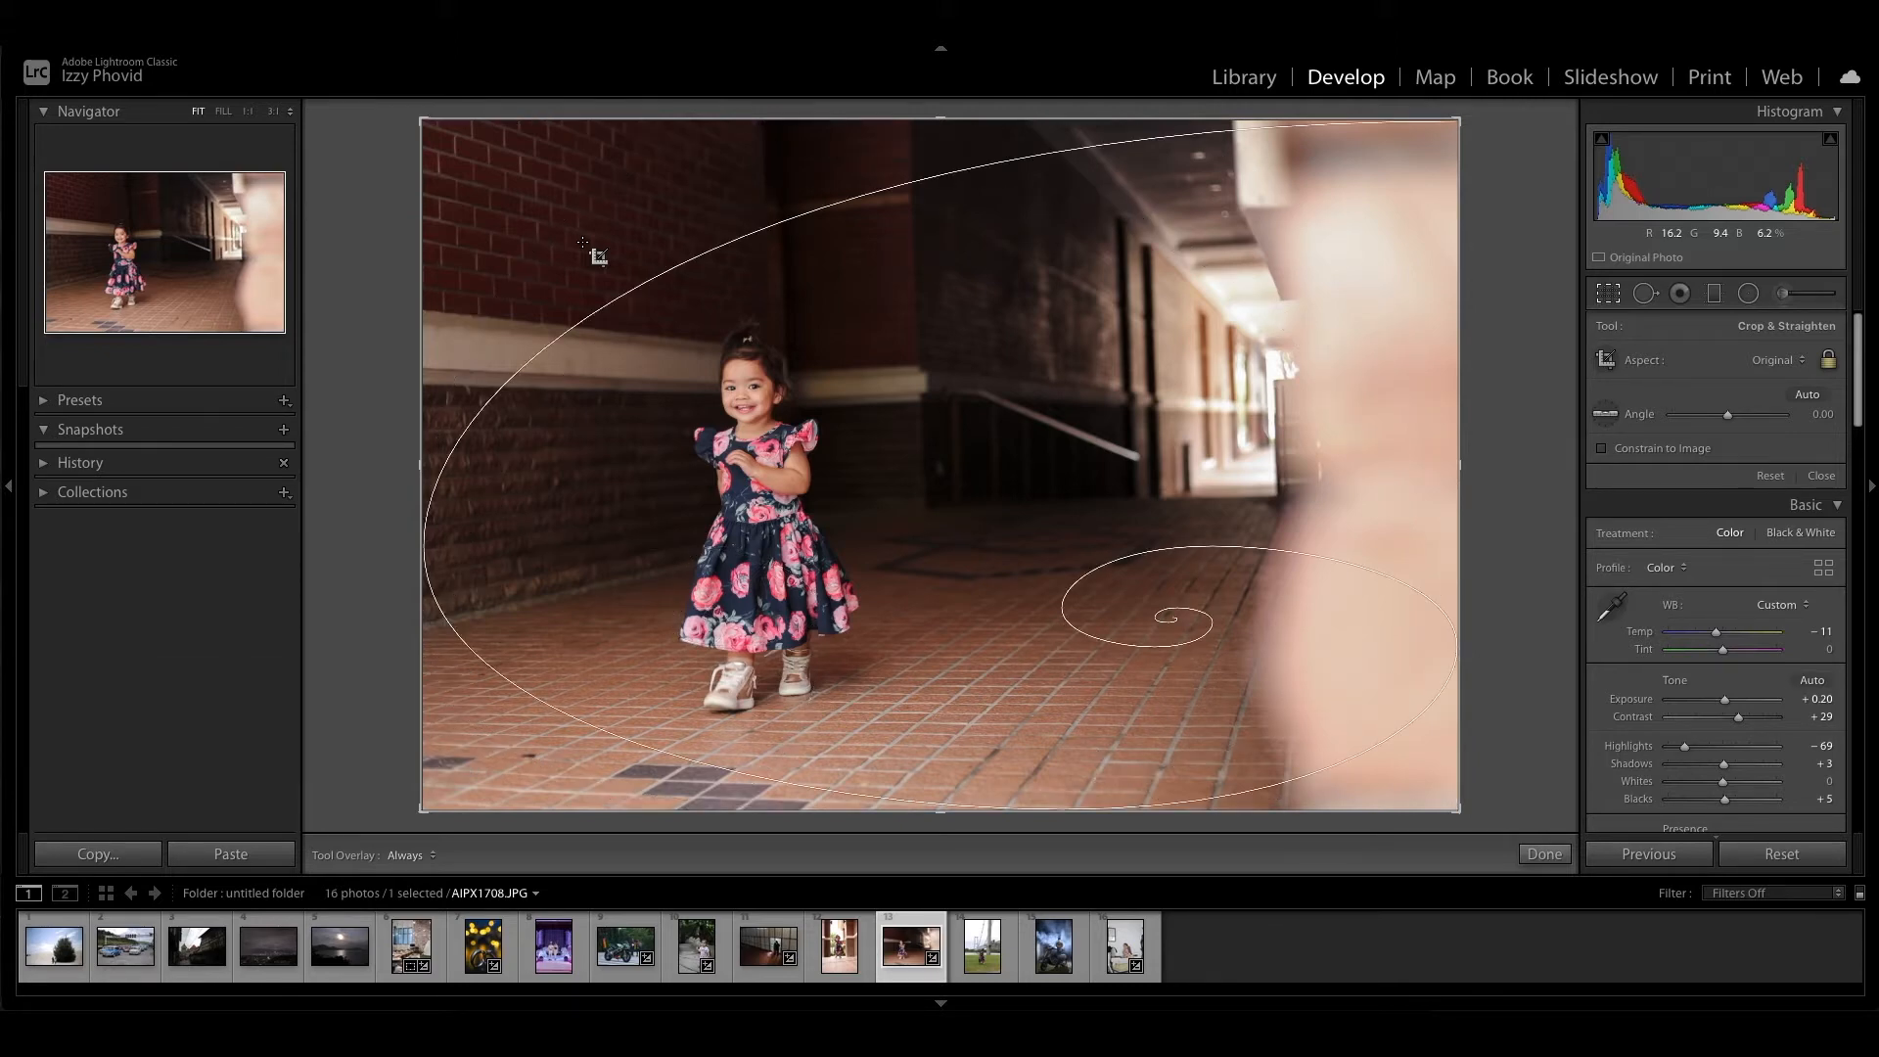
{"action": "key", "text": "shift+o"}
{"action": "key", "text": "shift+o"}
{"action": "key", "text": "shift+o"}
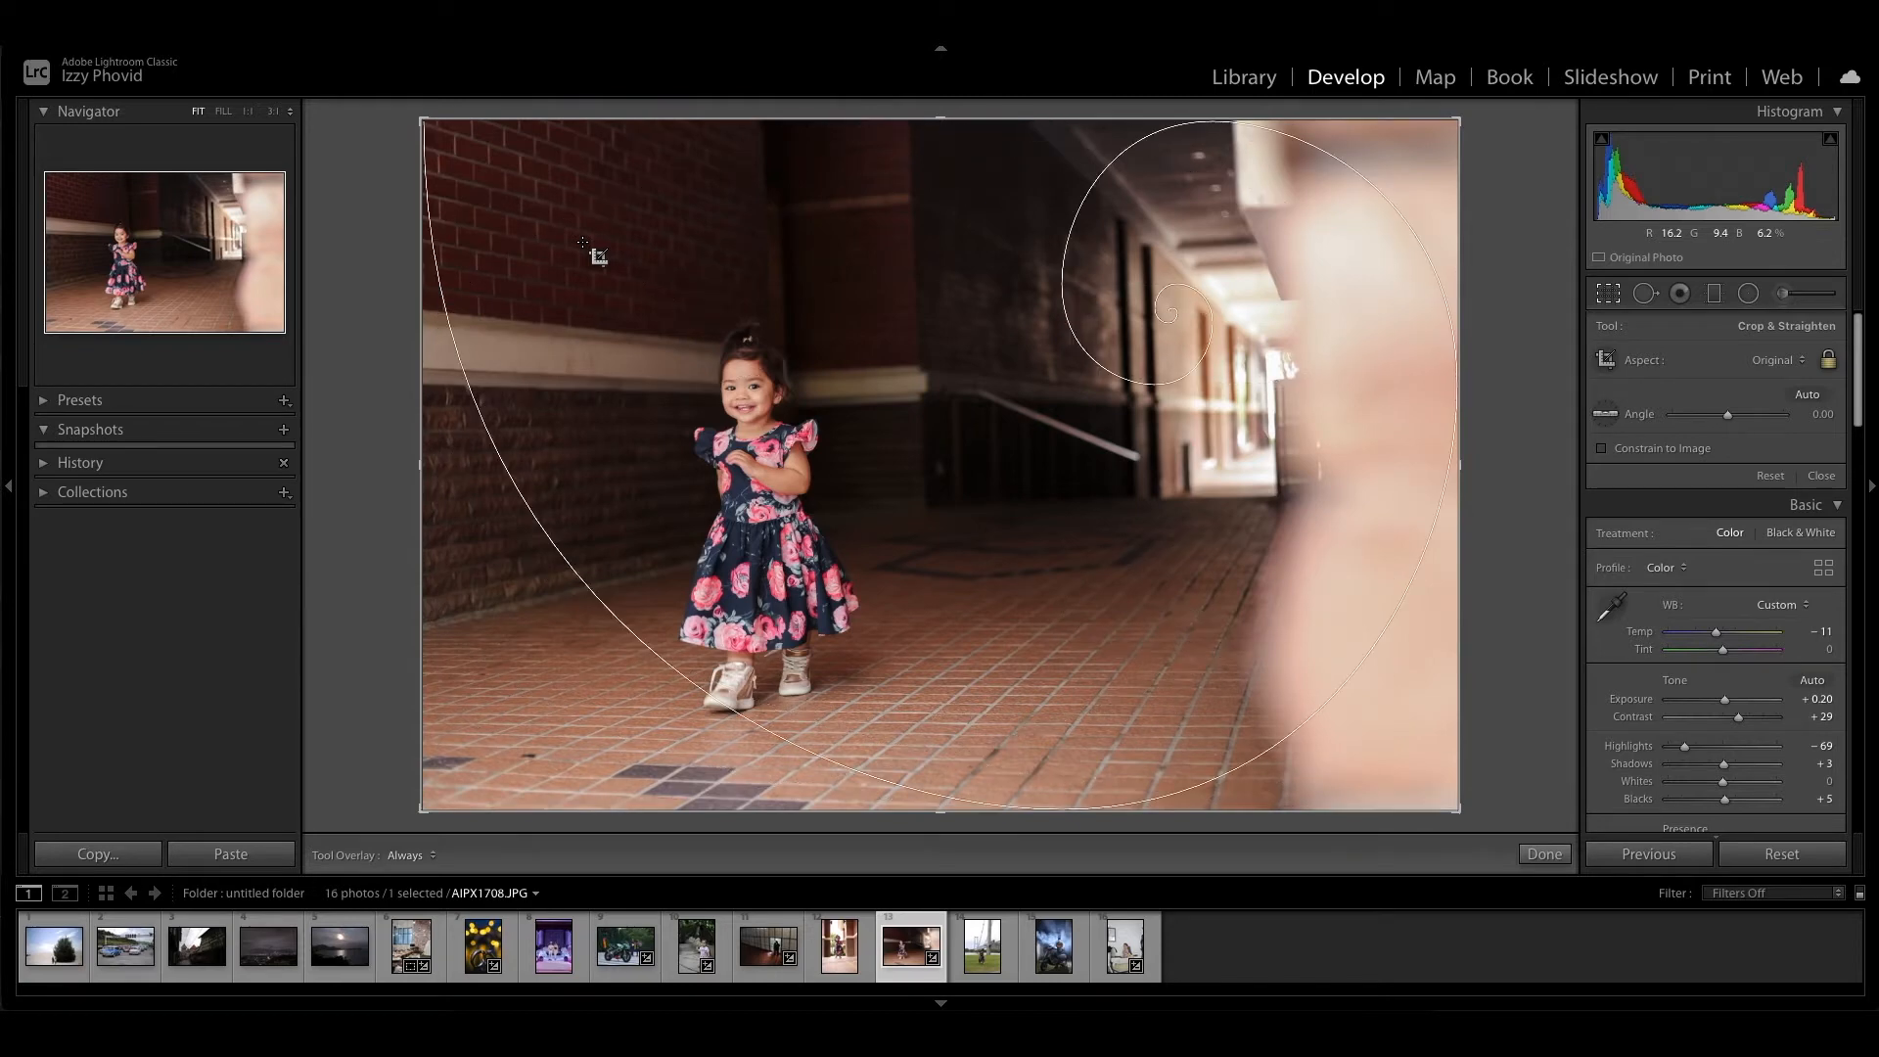
{"action": "key", "text": "shift+o"}
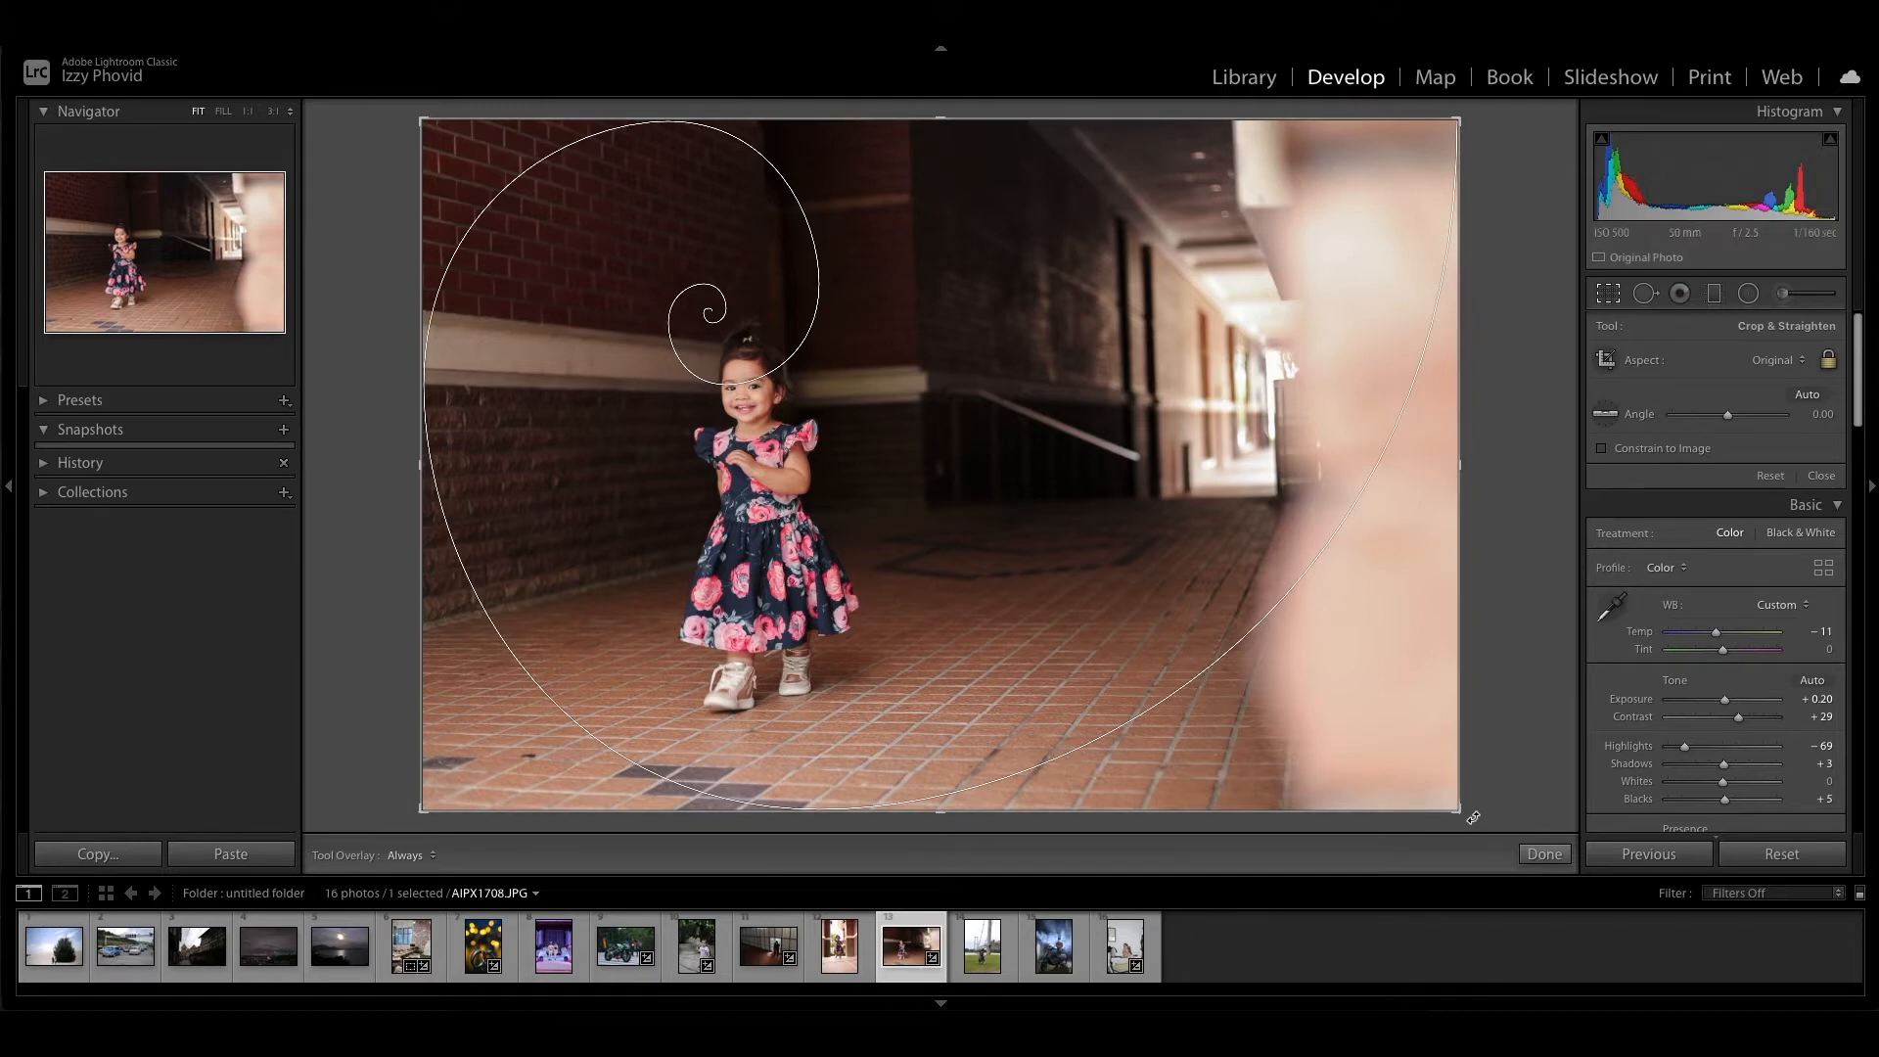
- Crop the photo tighter at its original aspect ratio, placing the girl's face near the spiral's centre and cutting off the blurred pillar
{"action": "mouse_move", "coordinate": [1473, 818]}
{"action": "left_mouse_down"}
{"action": "mouse_move", "coordinate": [1463, 856]}
{"action": "mouse_move", "coordinate": [1455, 828]}
{"action": "left_mouse_up"}
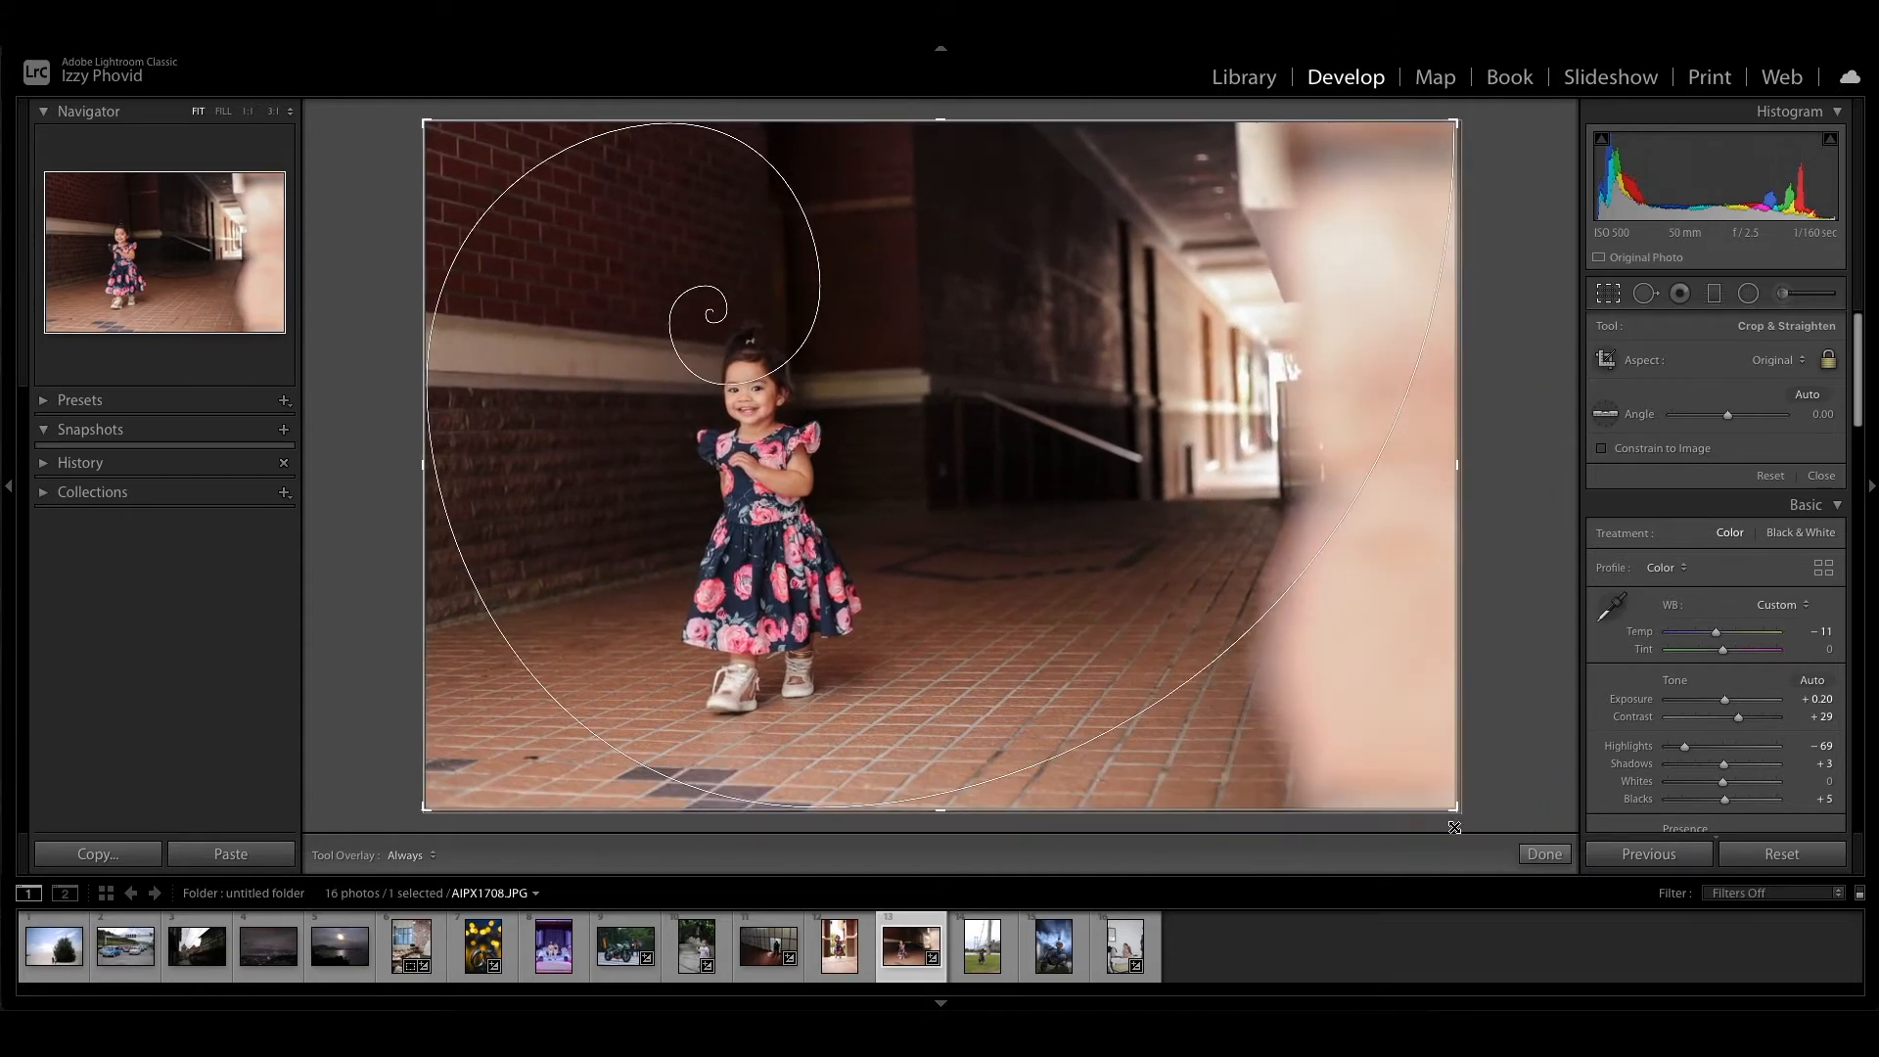
{"action": "left_click_drag", "start_coordinate": [423, 121], "coordinate": [462, 152]}
{"action": "left_click_drag", "start_coordinate": [1412, 153], "coordinate": [1350, 193]}
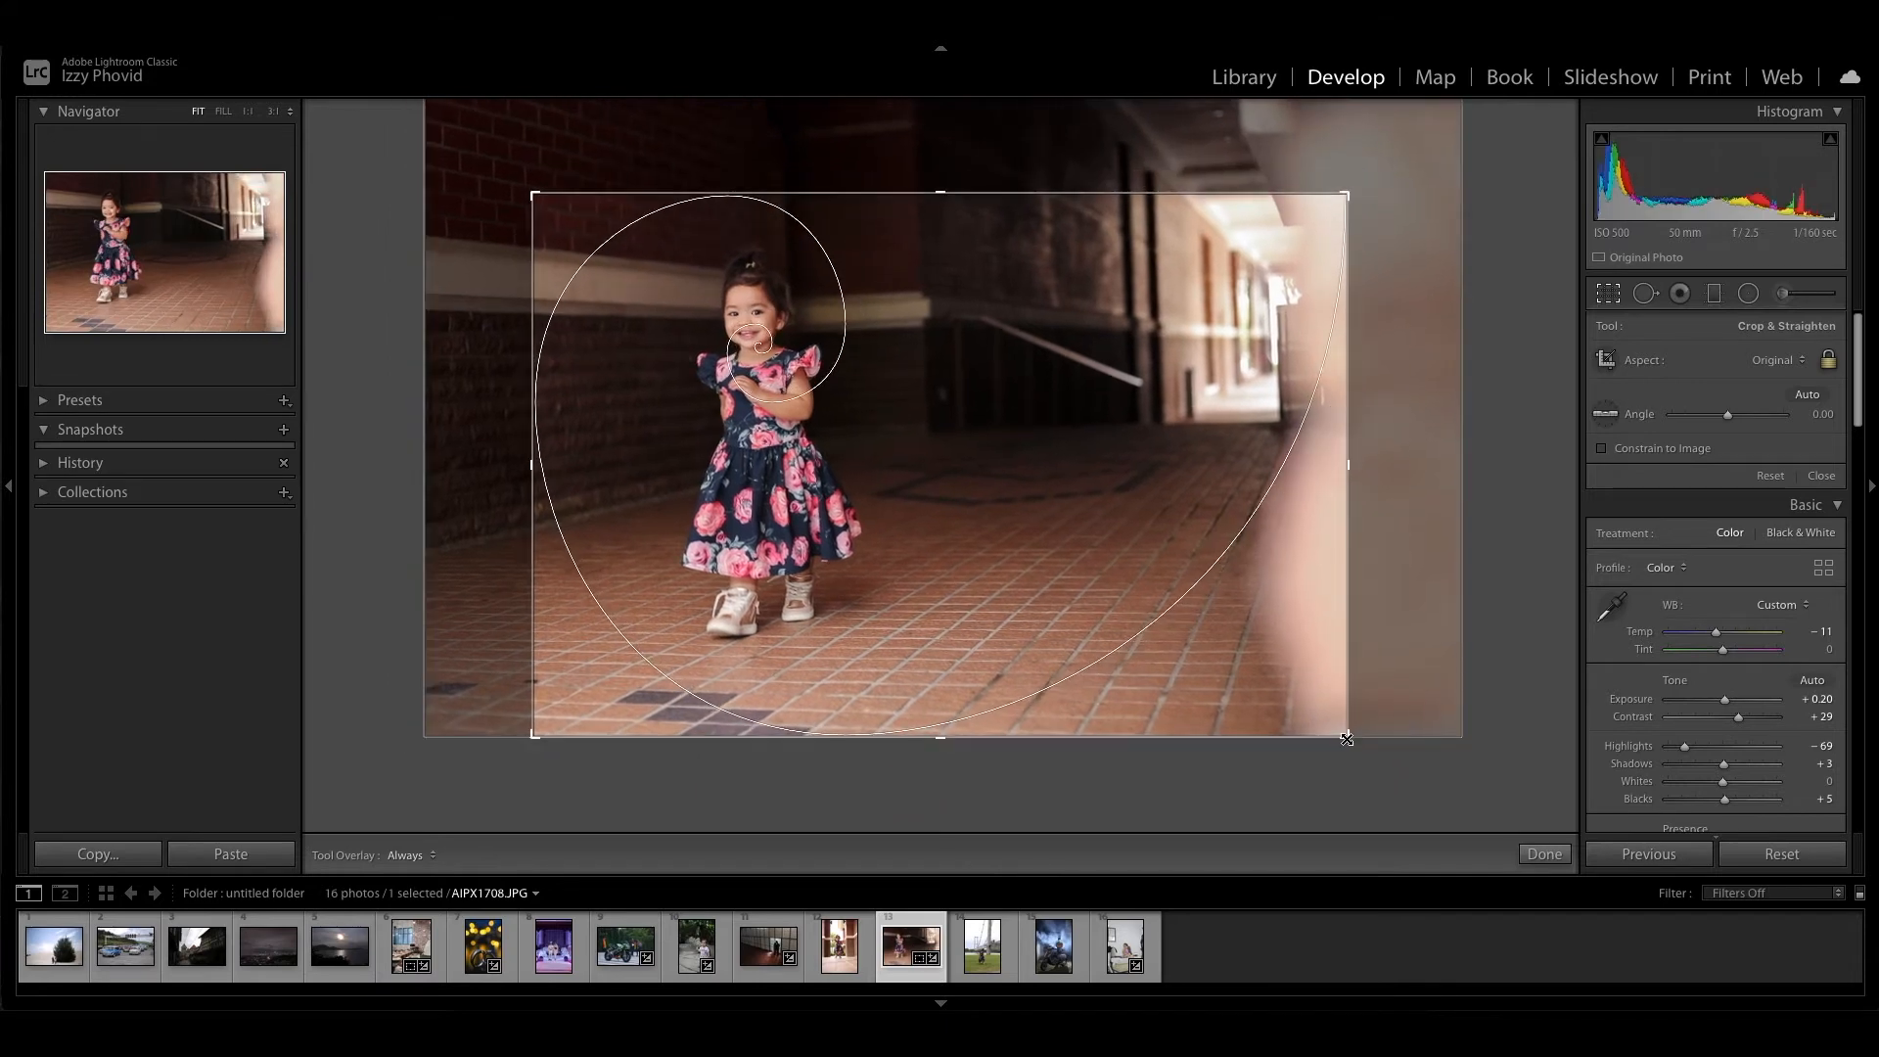
{"action": "left_click_drag", "start_coordinate": [1347, 739], "coordinate": [1321, 718]}
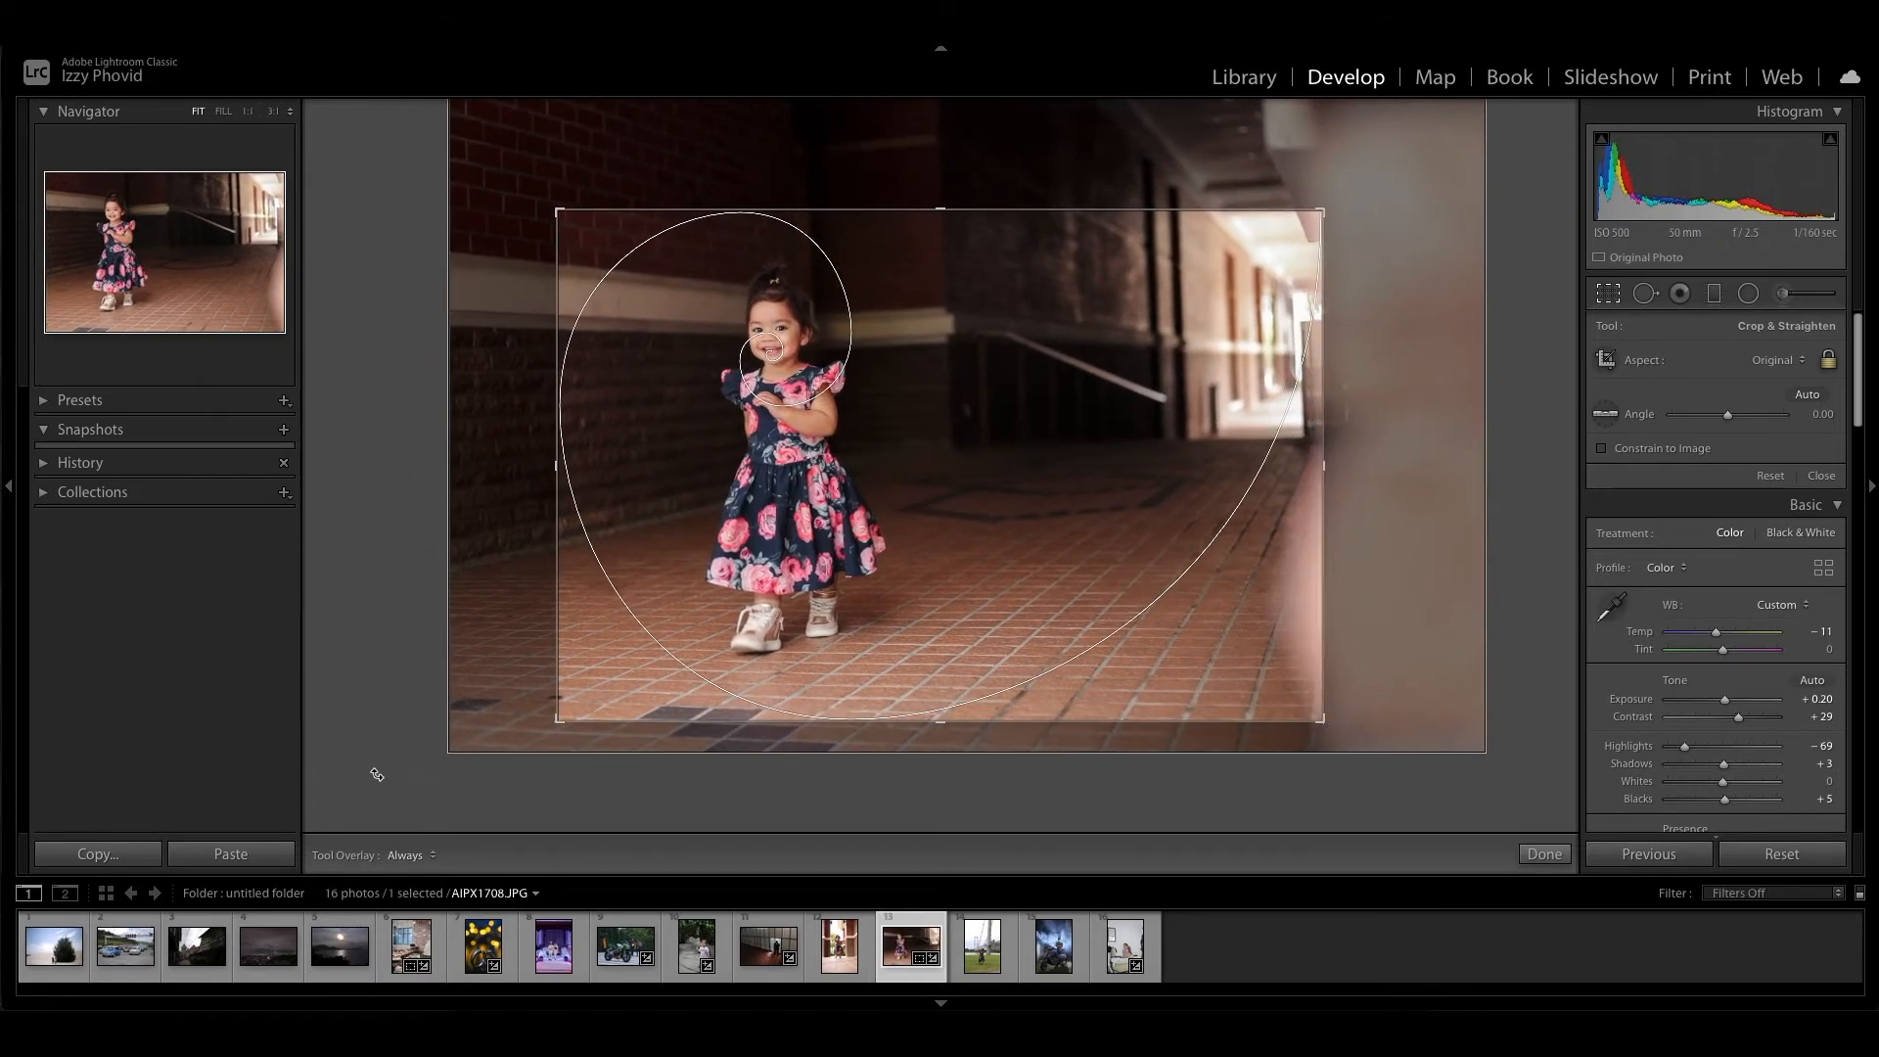
{"action": "left_click_drag", "start_coordinate": [553, 722], "coordinate": [584, 703]}
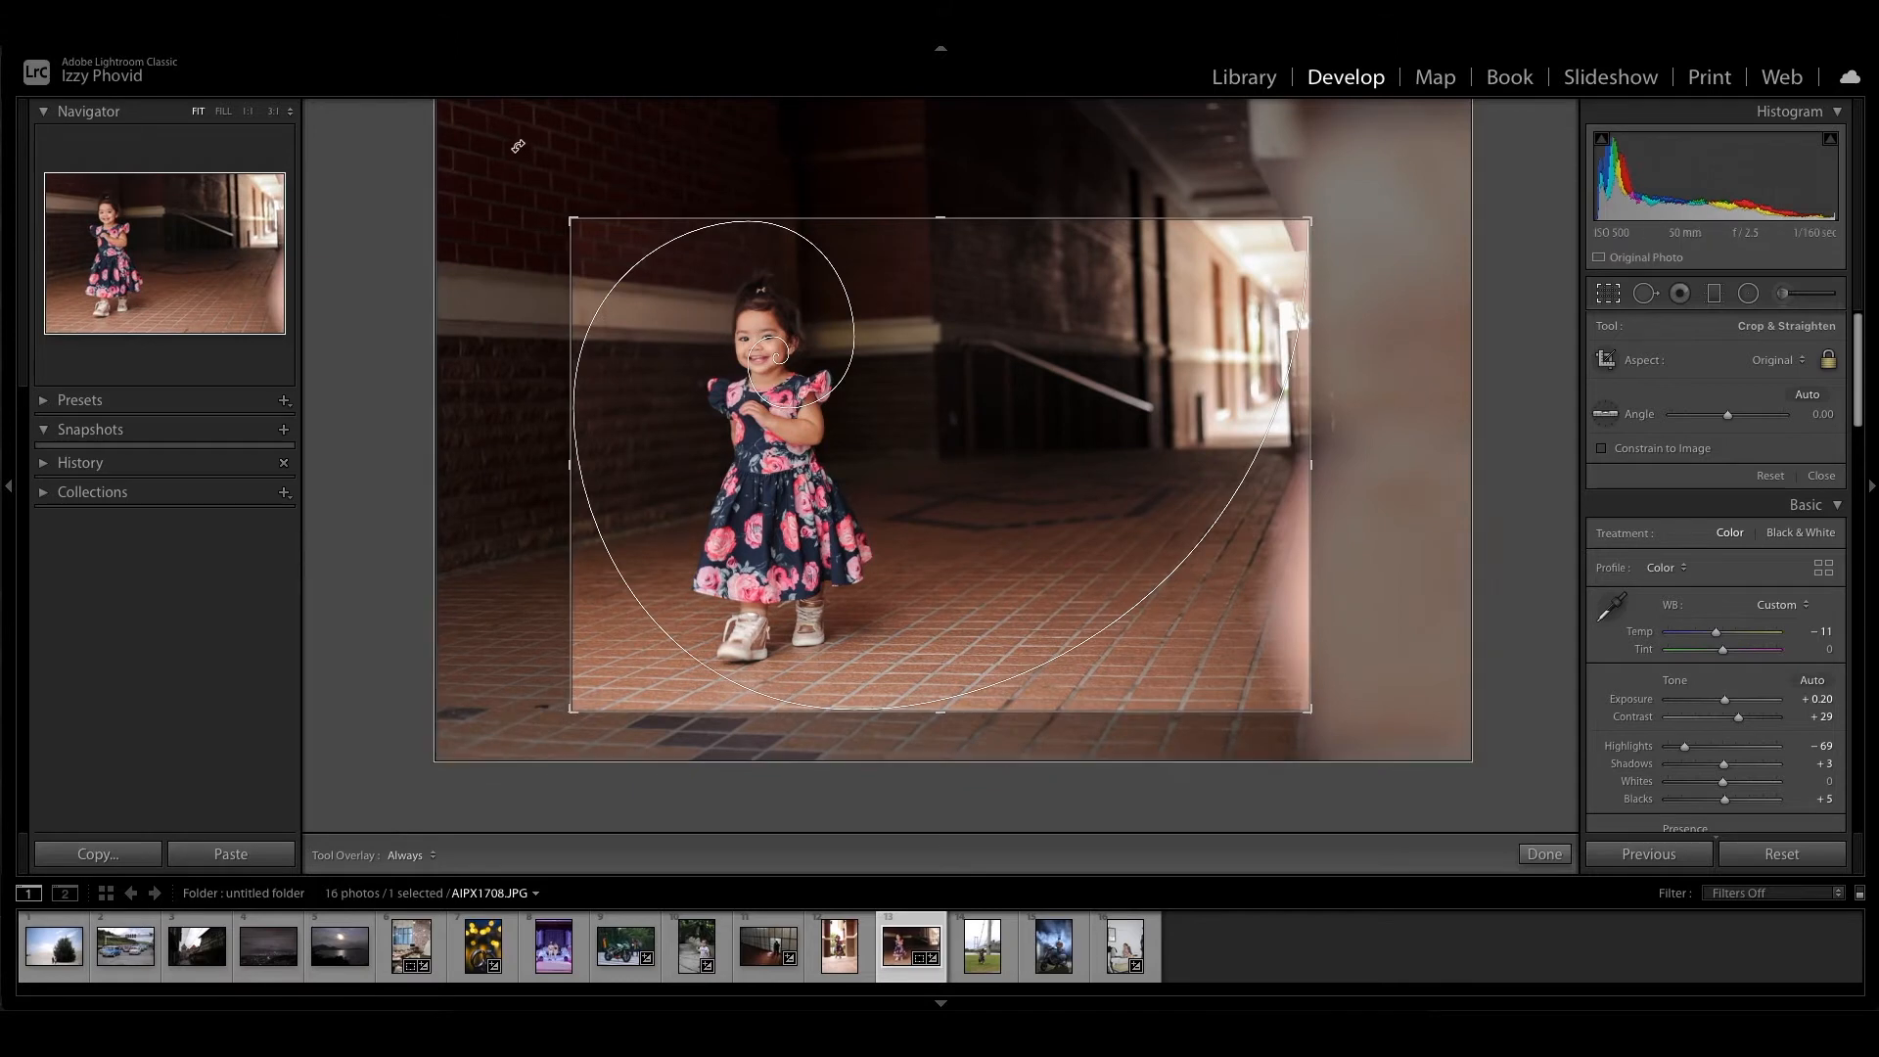
{"action": "left_click_drag", "start_coordinate": [572, 219], "coordinate": [559, 212]}
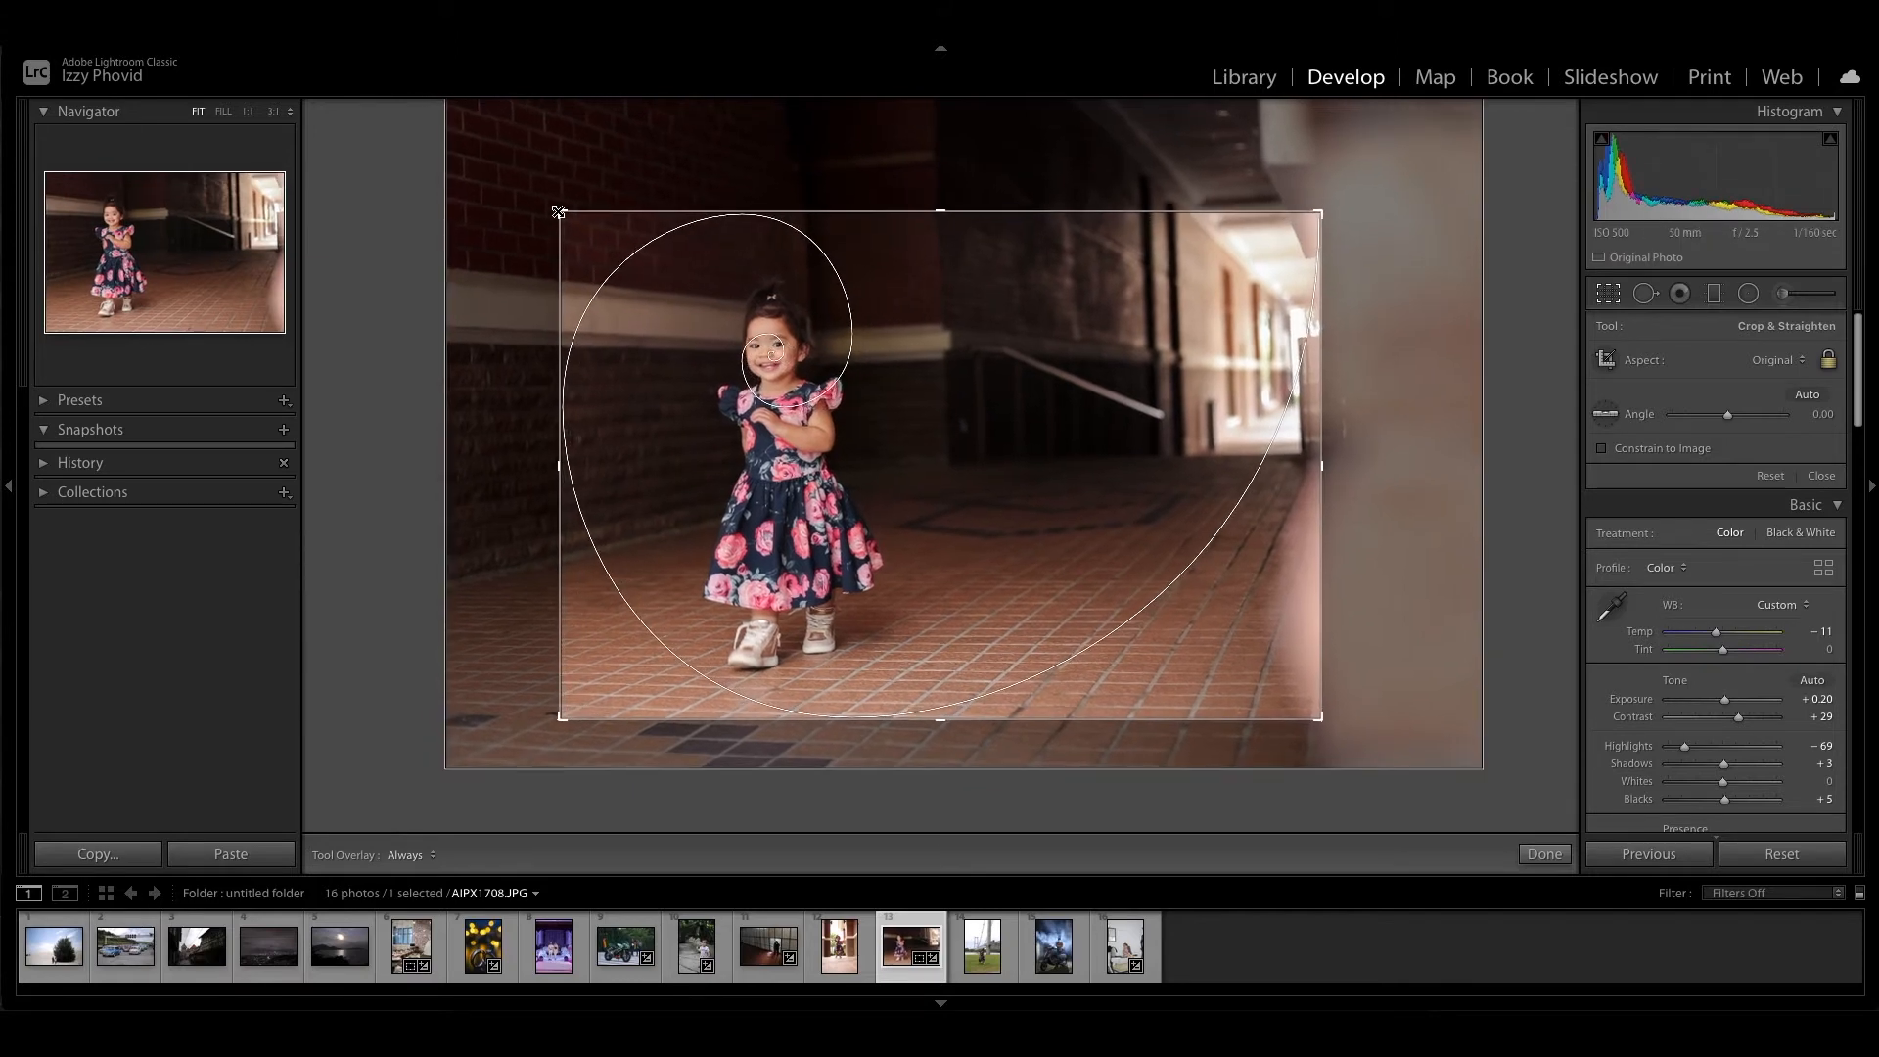
{"action": "key", "text": "Return"}
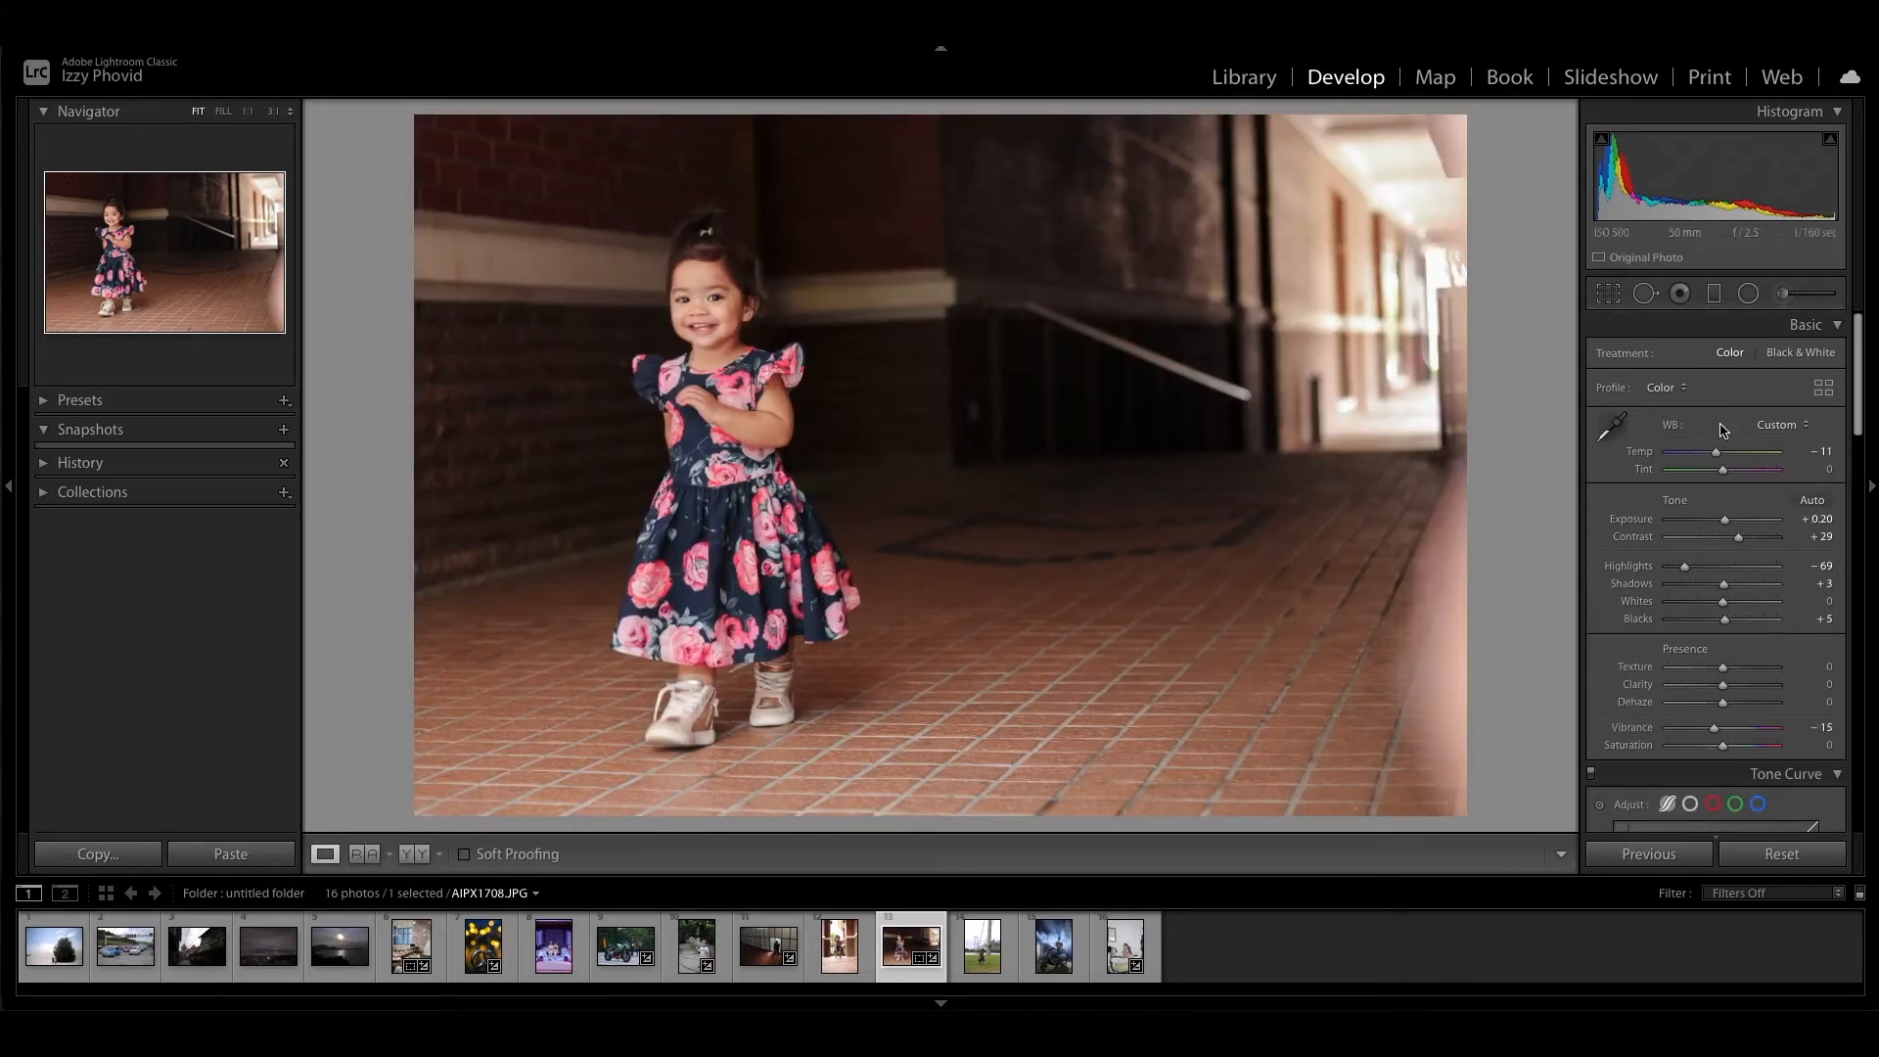
{"action": "left_click", "coordinate": [1610, 293]}
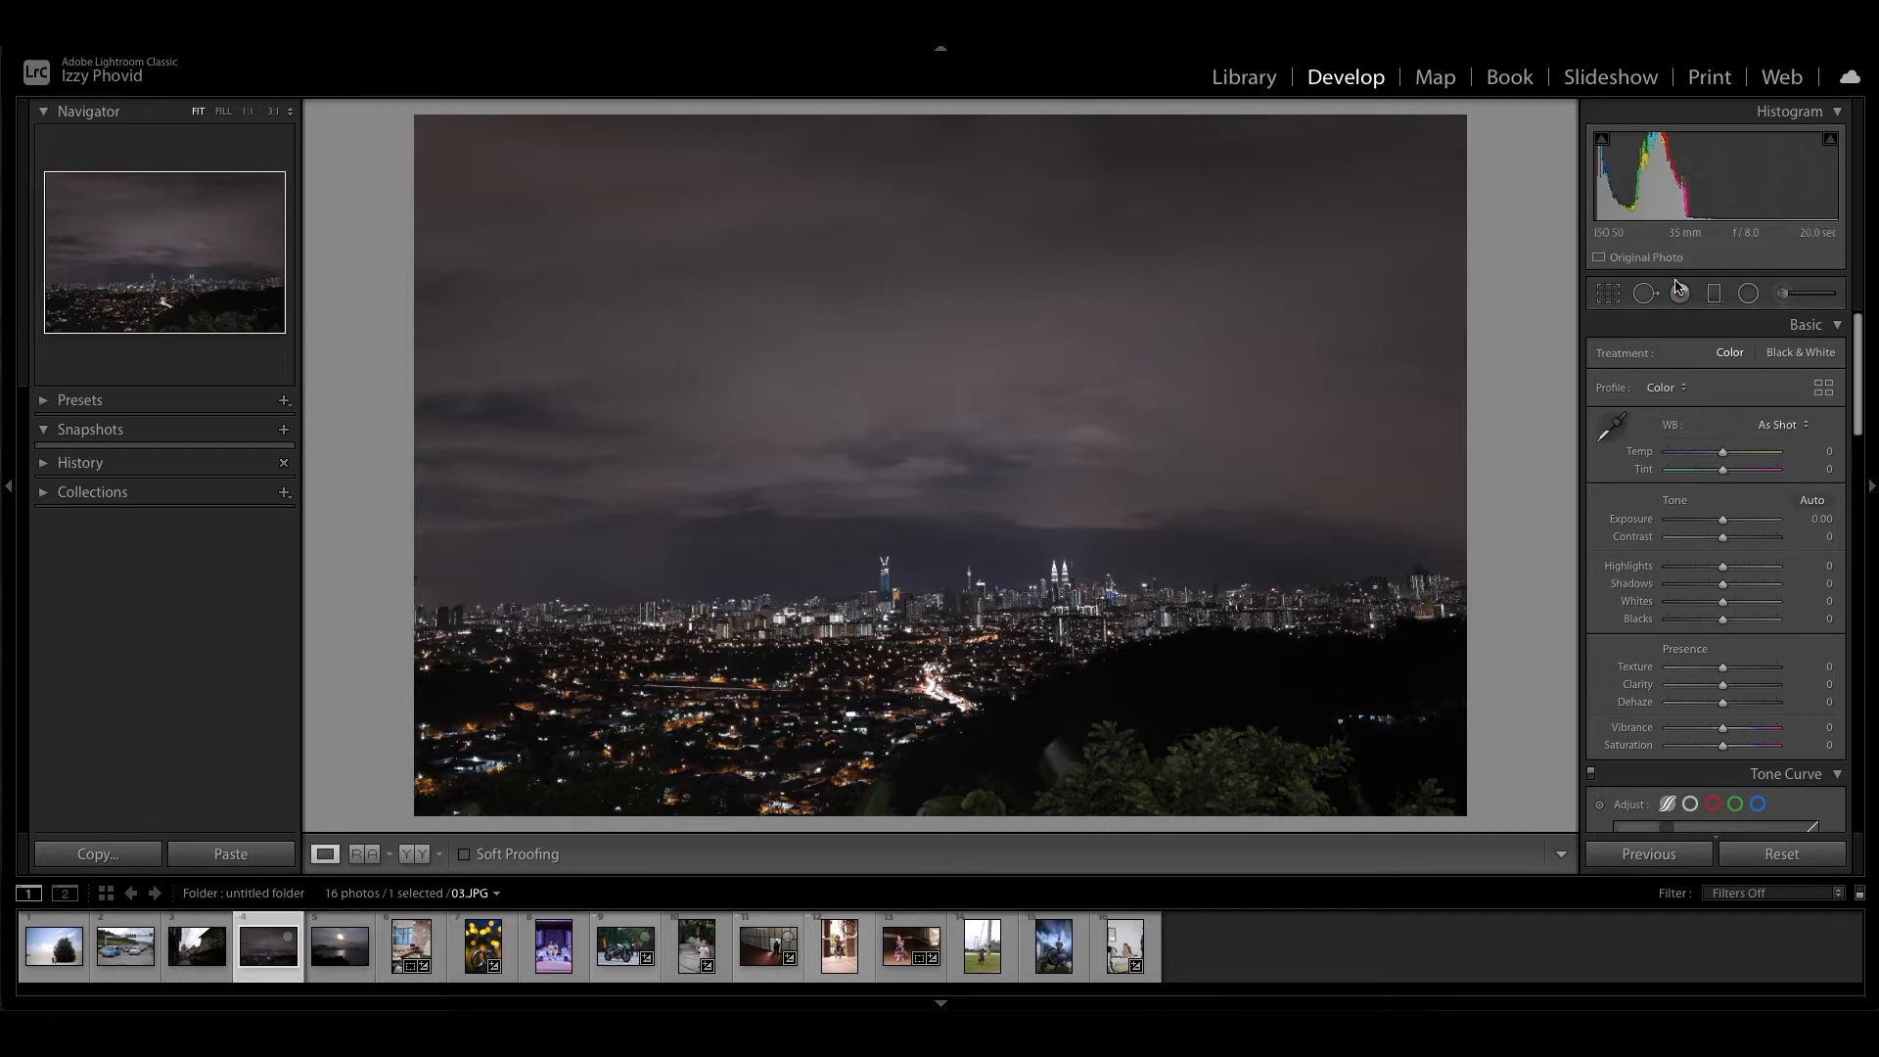
- Rotate the night cityscape photo freehand to an angle of about 1.29 to level its horizon, and apply it
{"action": "left_click", "coordinate": [1609, 295]}
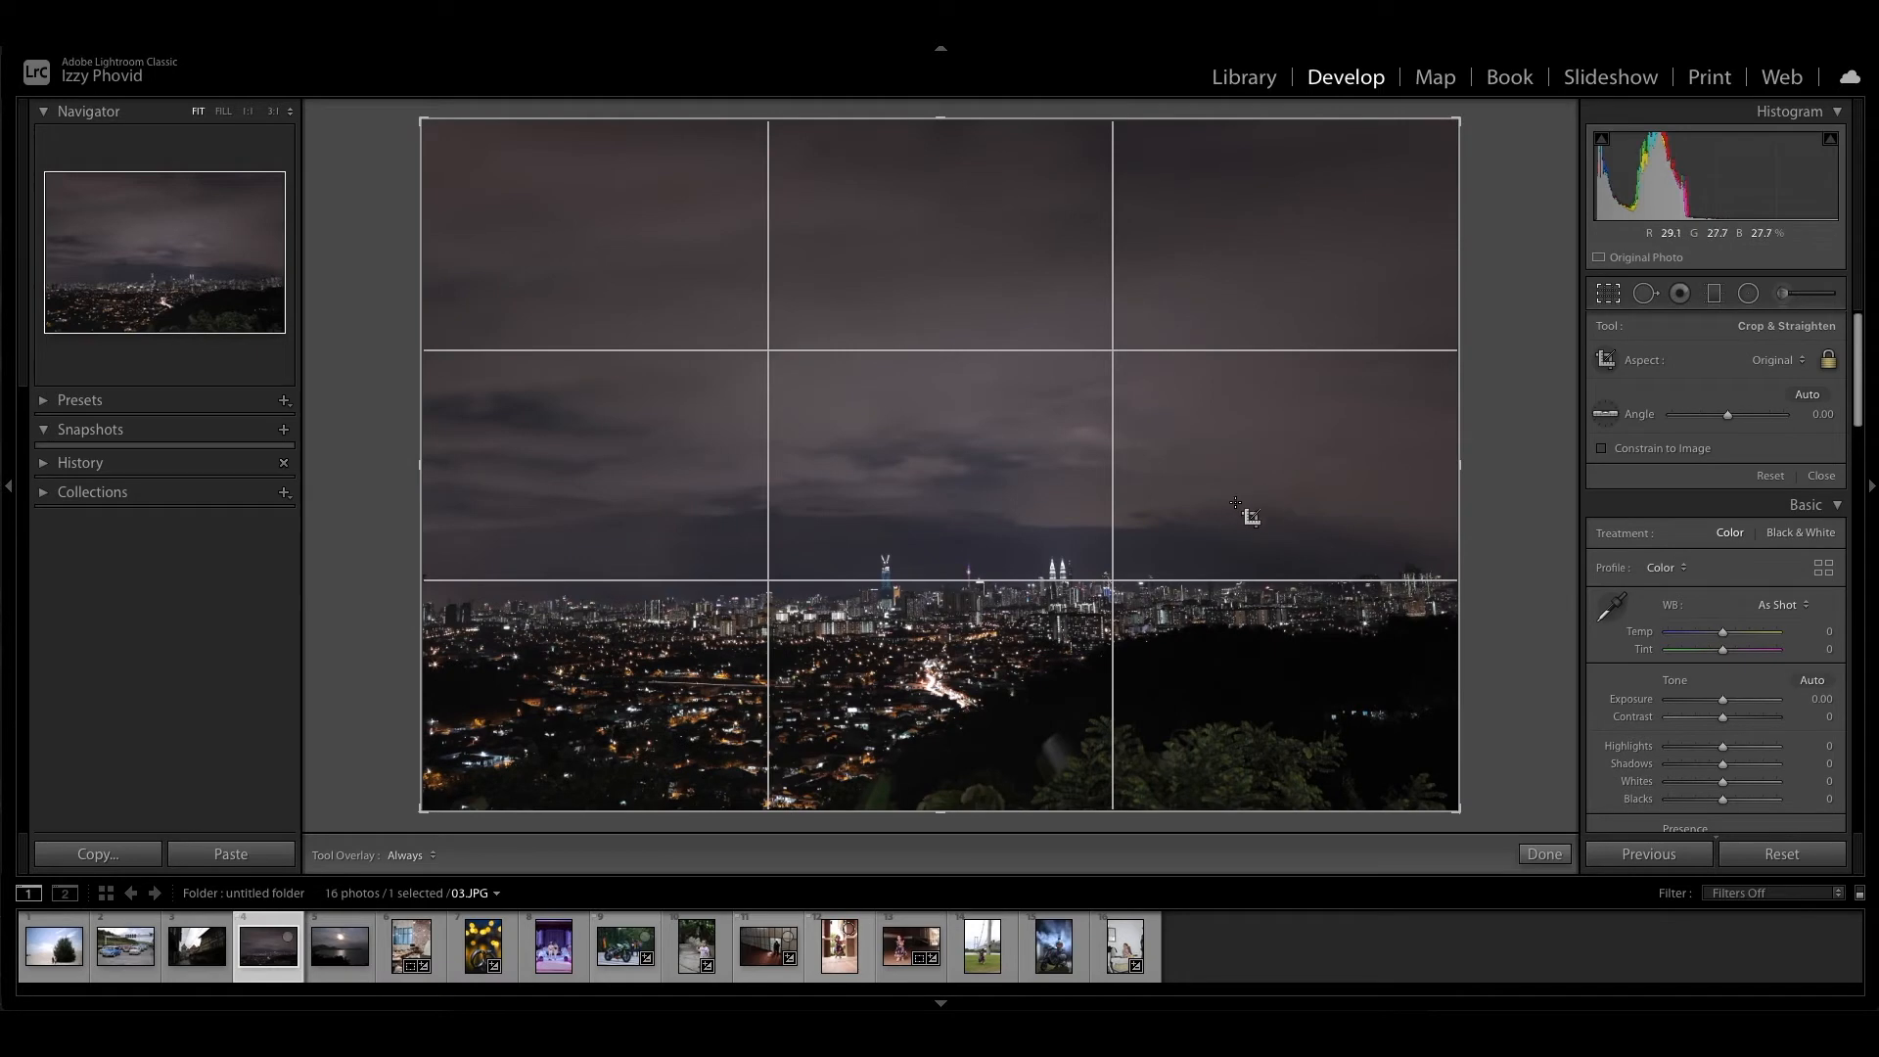
{"action": "left_click_drag", "start_coordinate": [1514, 470], "coordinate": [1515, 488]}
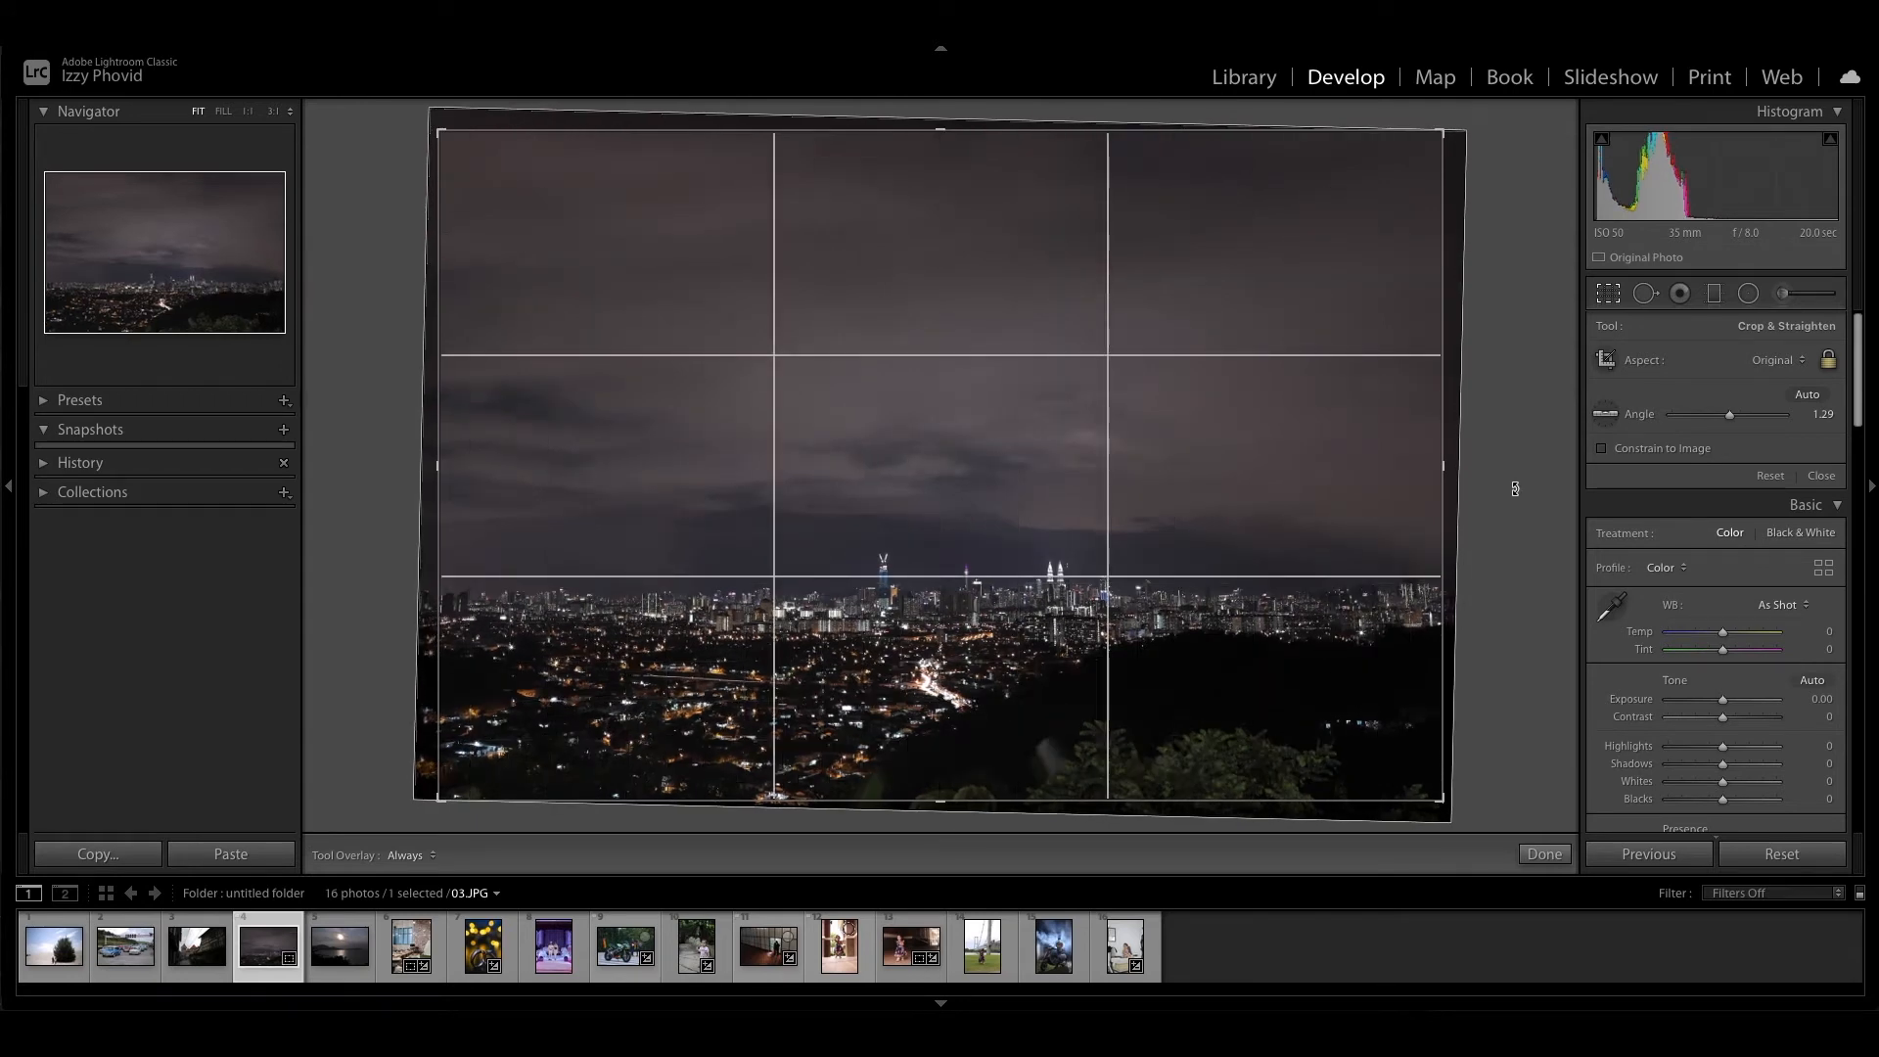
{"action": "key", "text": "Return"}
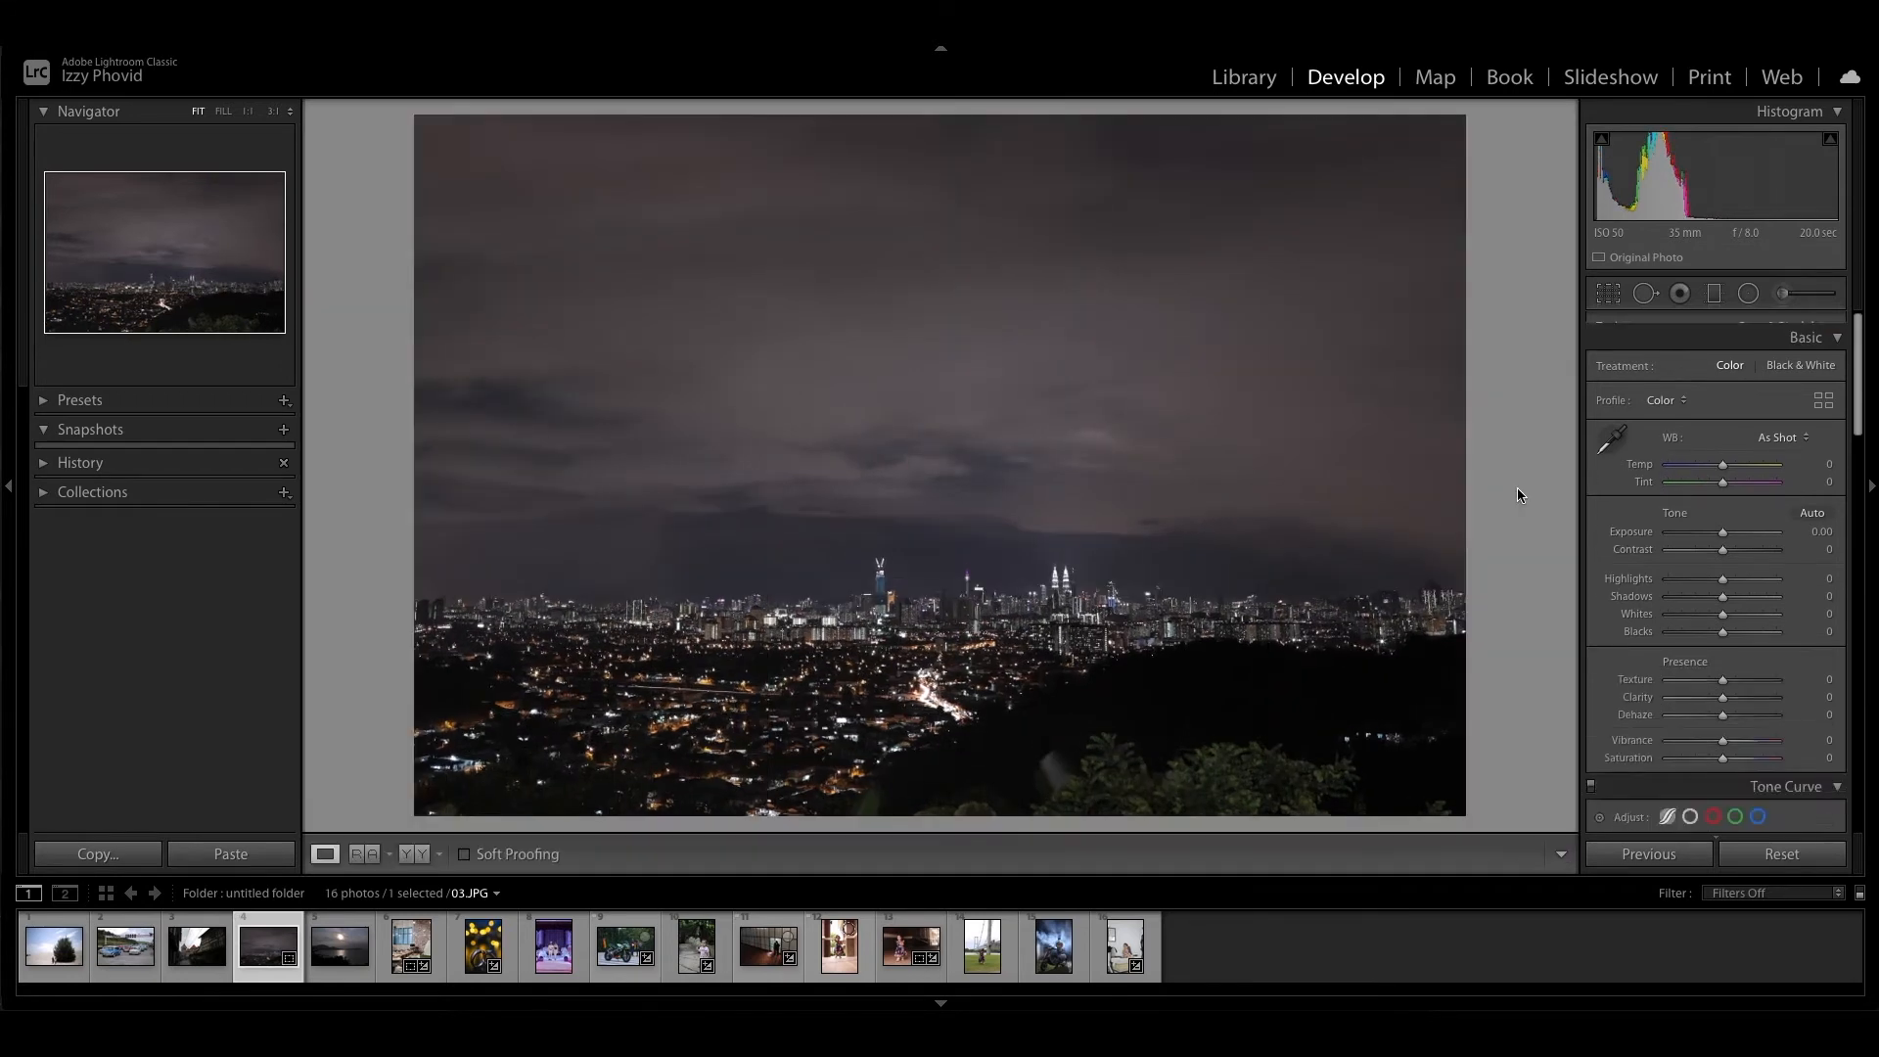
- Straighten the night cityscape with the Straighten tool by tracing a line along the skyline, and apply the crop
{"action": "left_click", "coordinate": [1608, 293]}
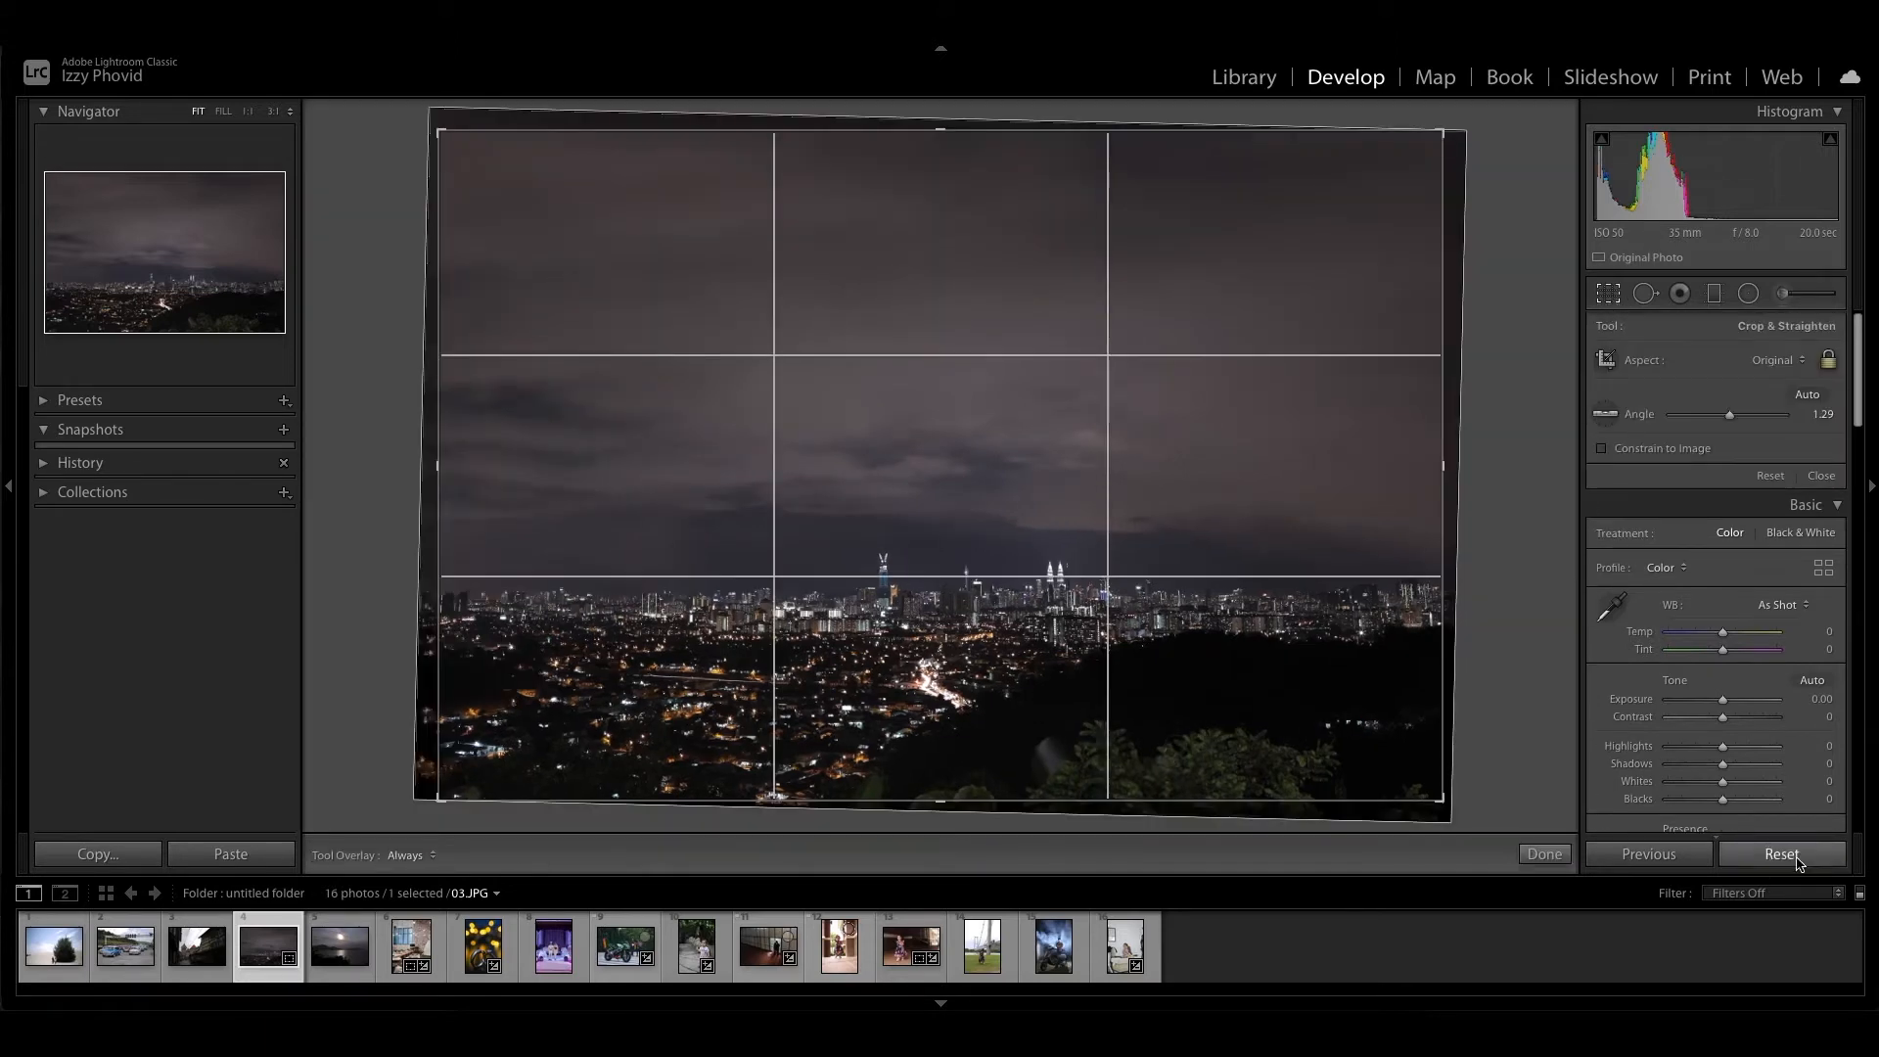
{"action": "left_click", "coordinate": [1616, 418]}
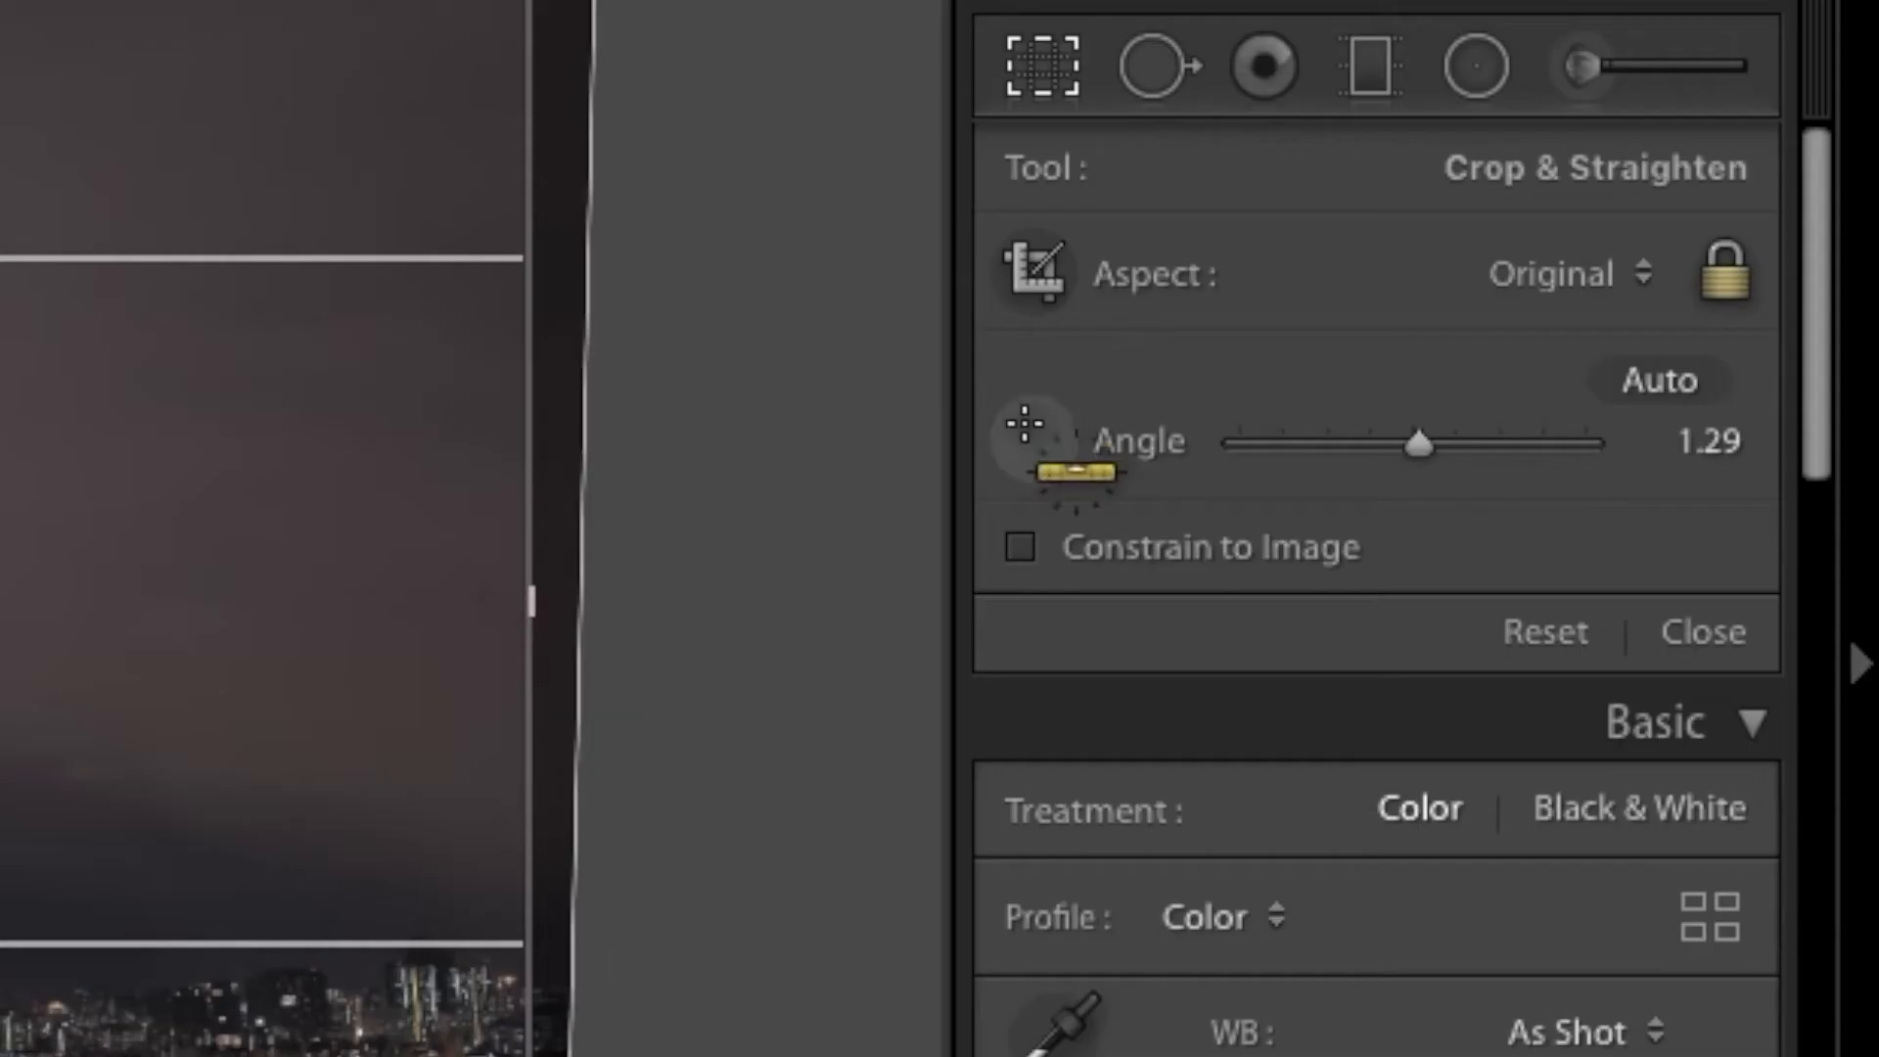
{"action": "left_click", "coordinate": [1610, 417]}
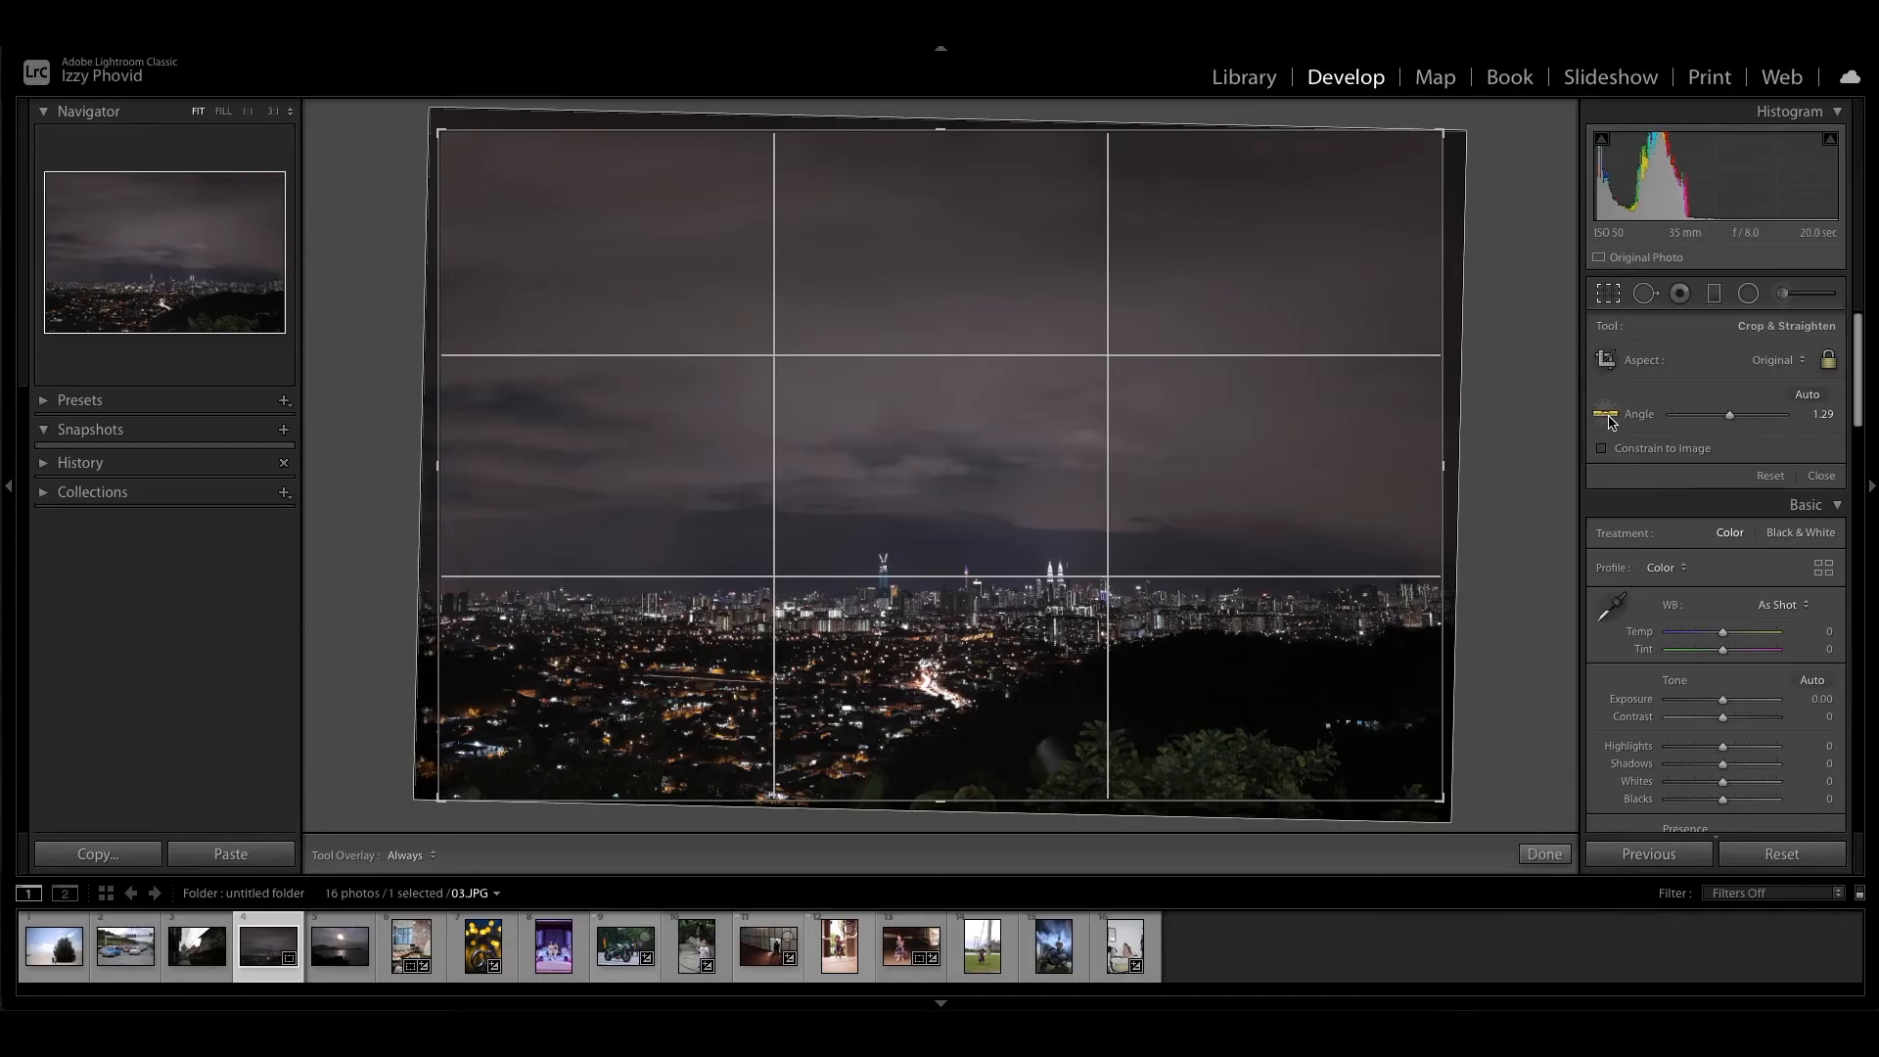
{"action": "left_click", "coordinate": [1606, 415]}
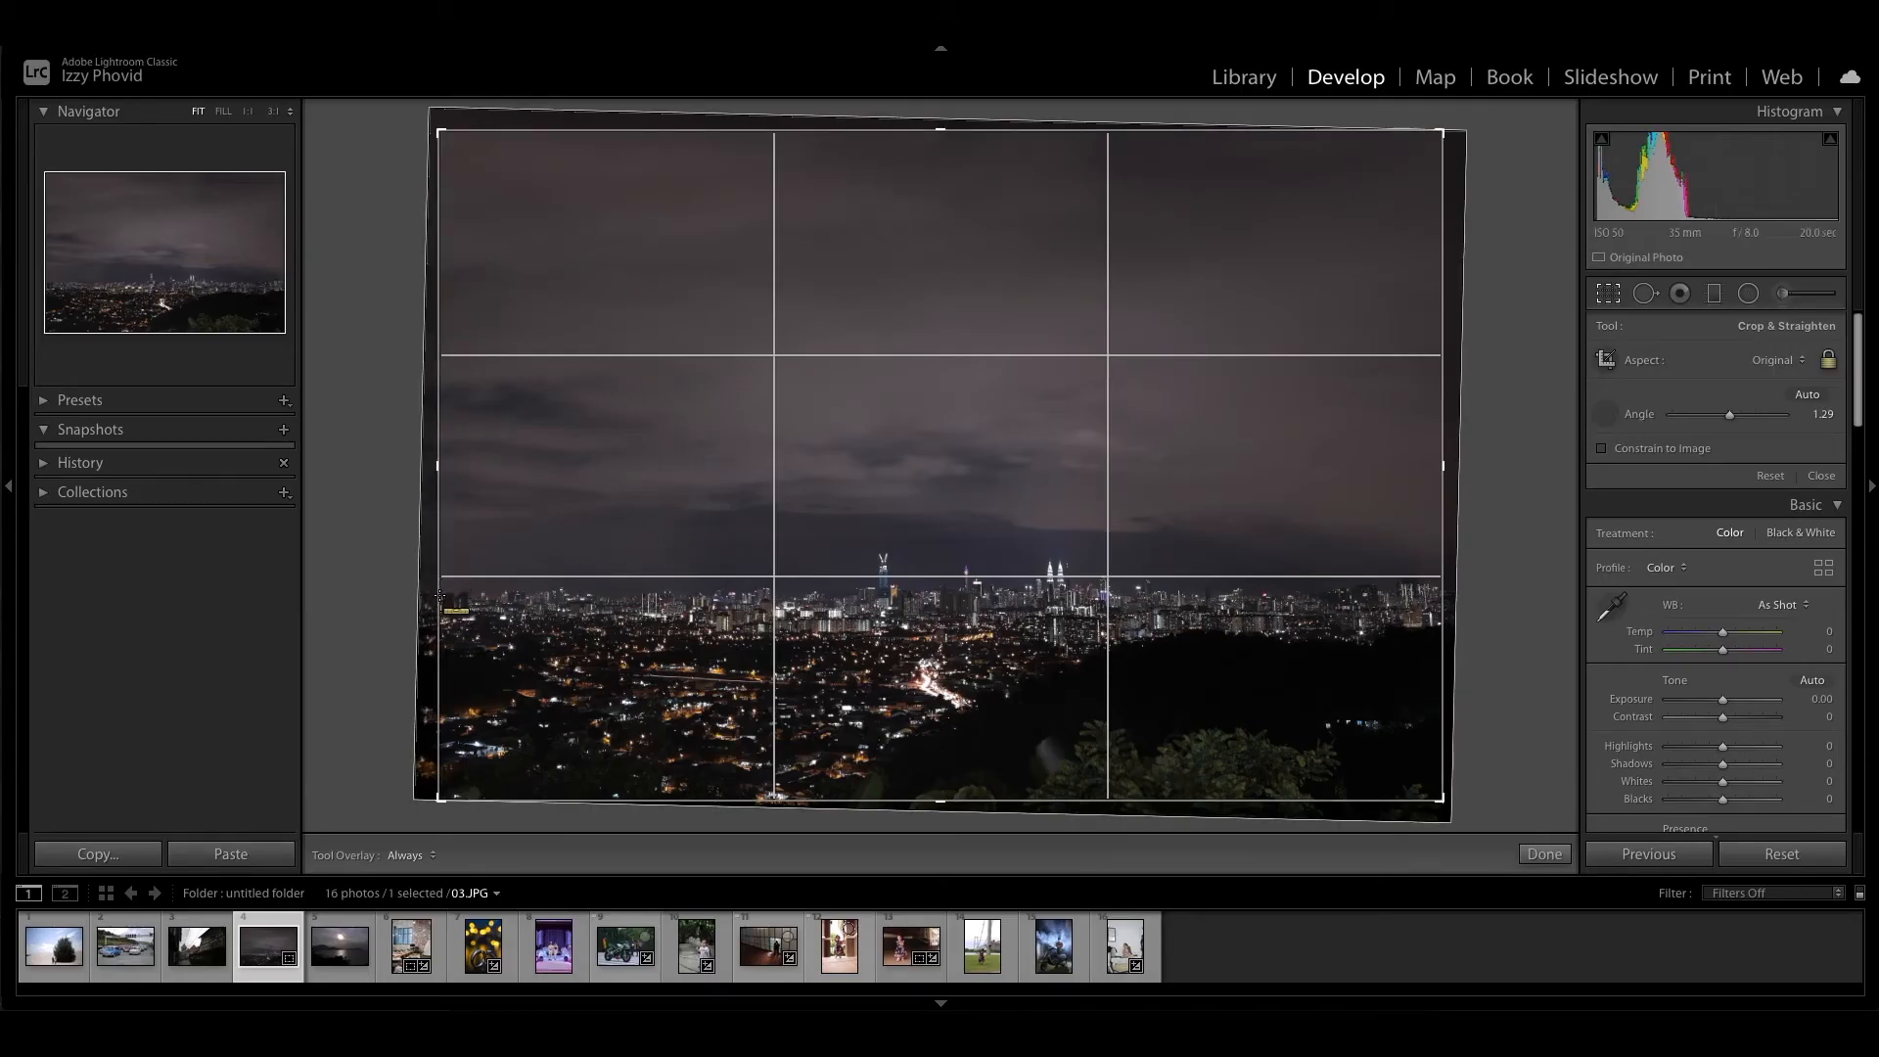
{"action": "left_click_drag", "start_coordinate": [536, 604], "coordinate": [1443, 592]}
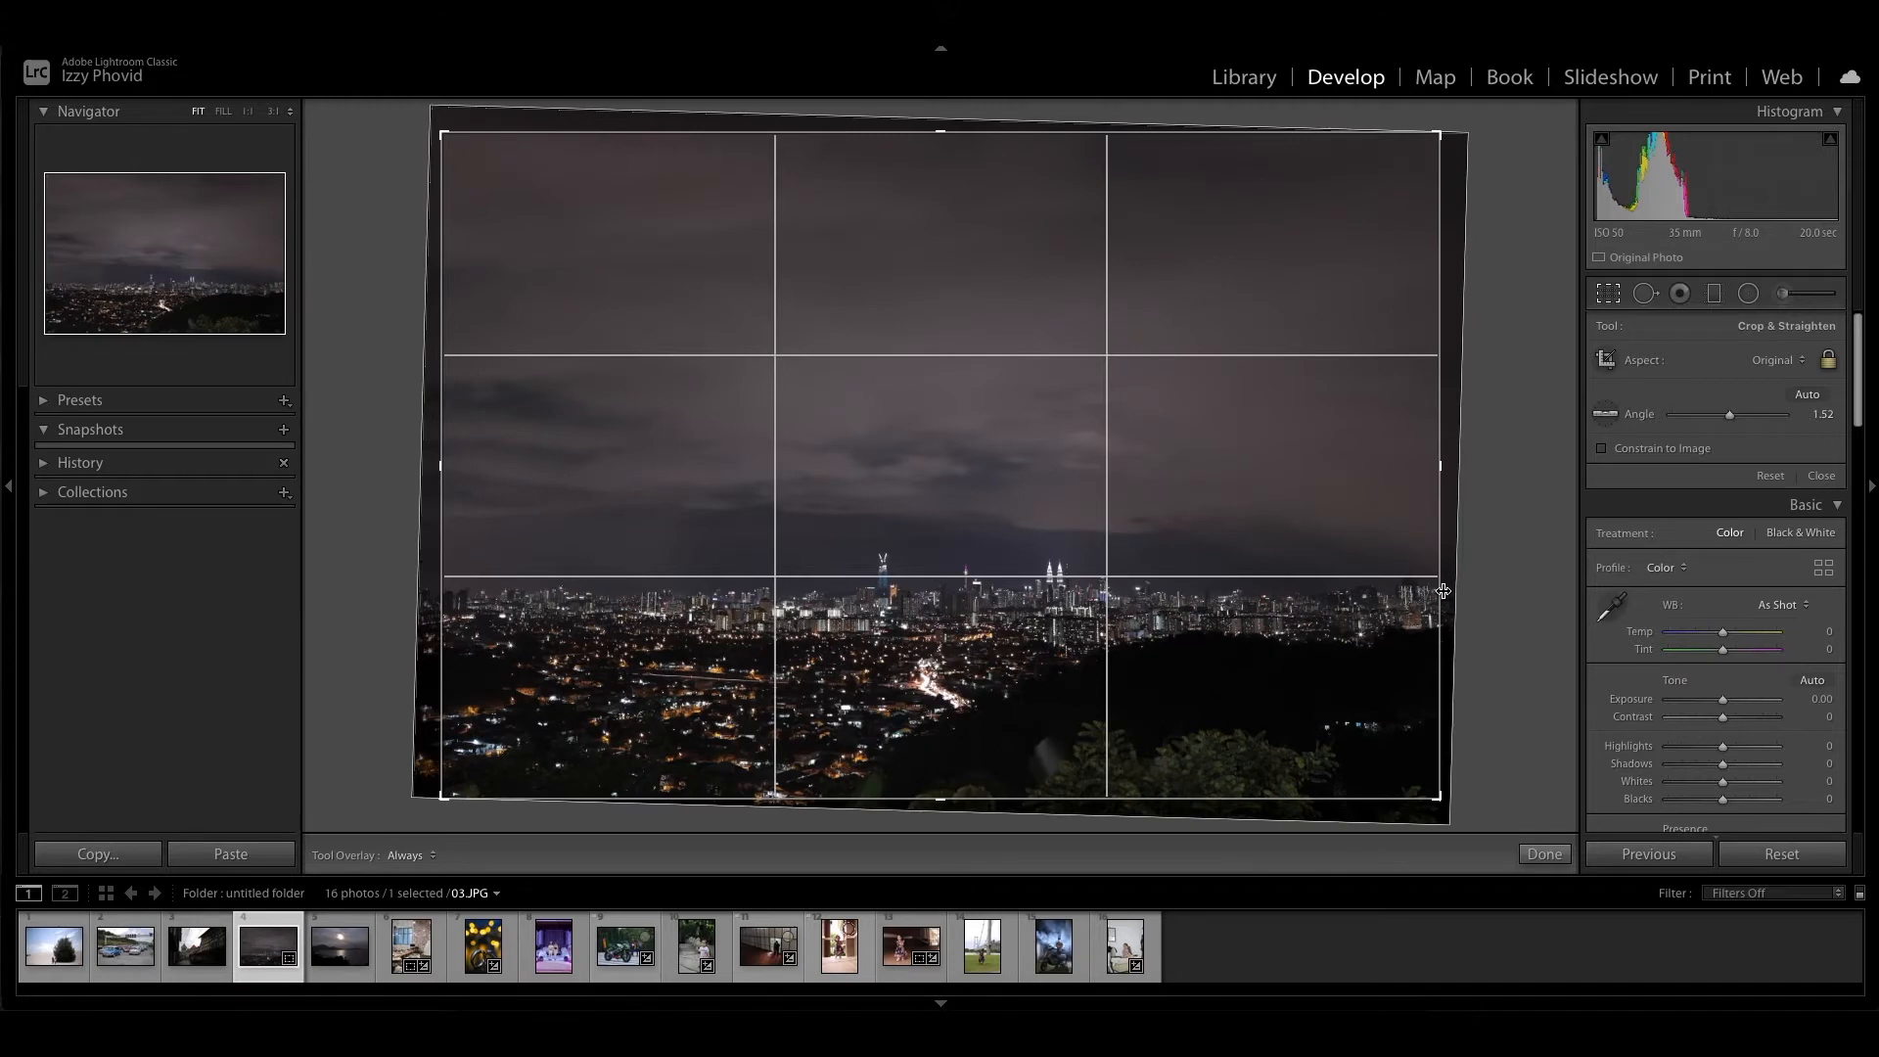
{"action": "key", "text": "Return"}
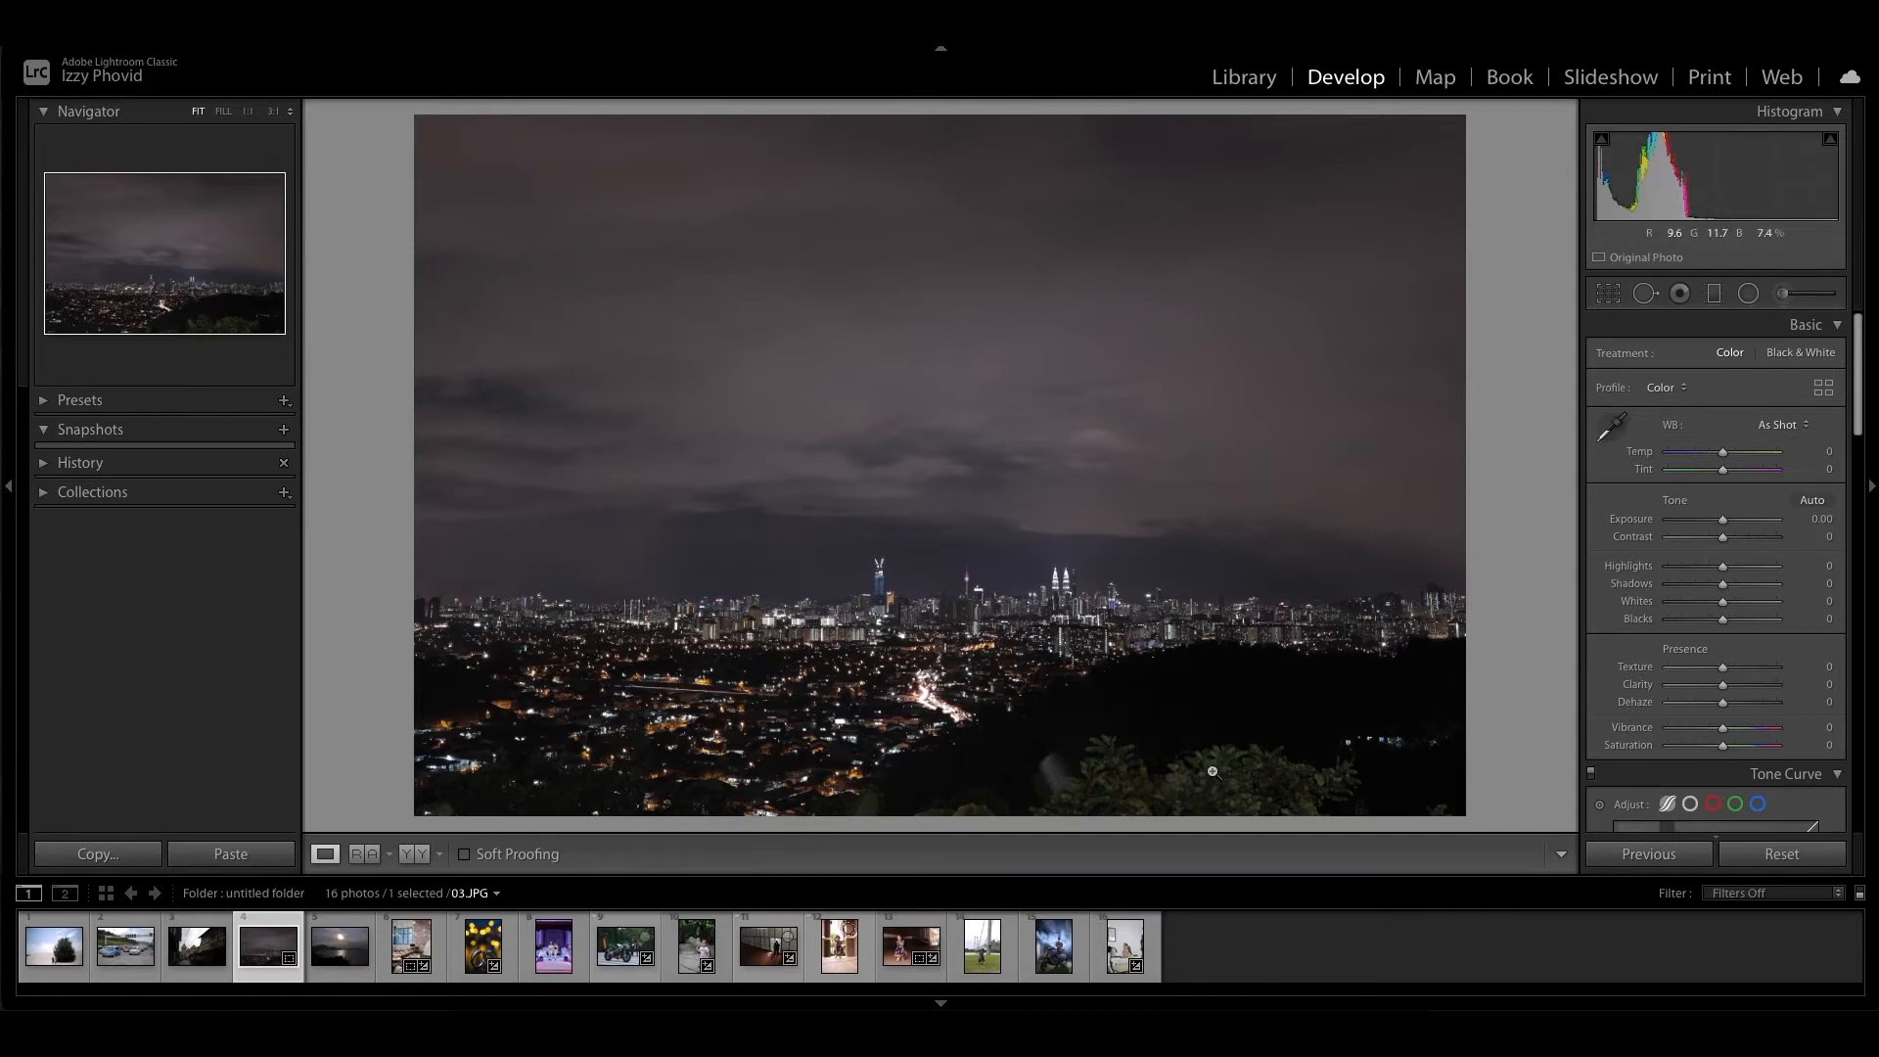
- Crop the wedding couple photo LWSH3918.JPG tighter around the couple at its original aspect ratio, and apply the crop
{"action": "left_click", "coordinate": [549, 964]}
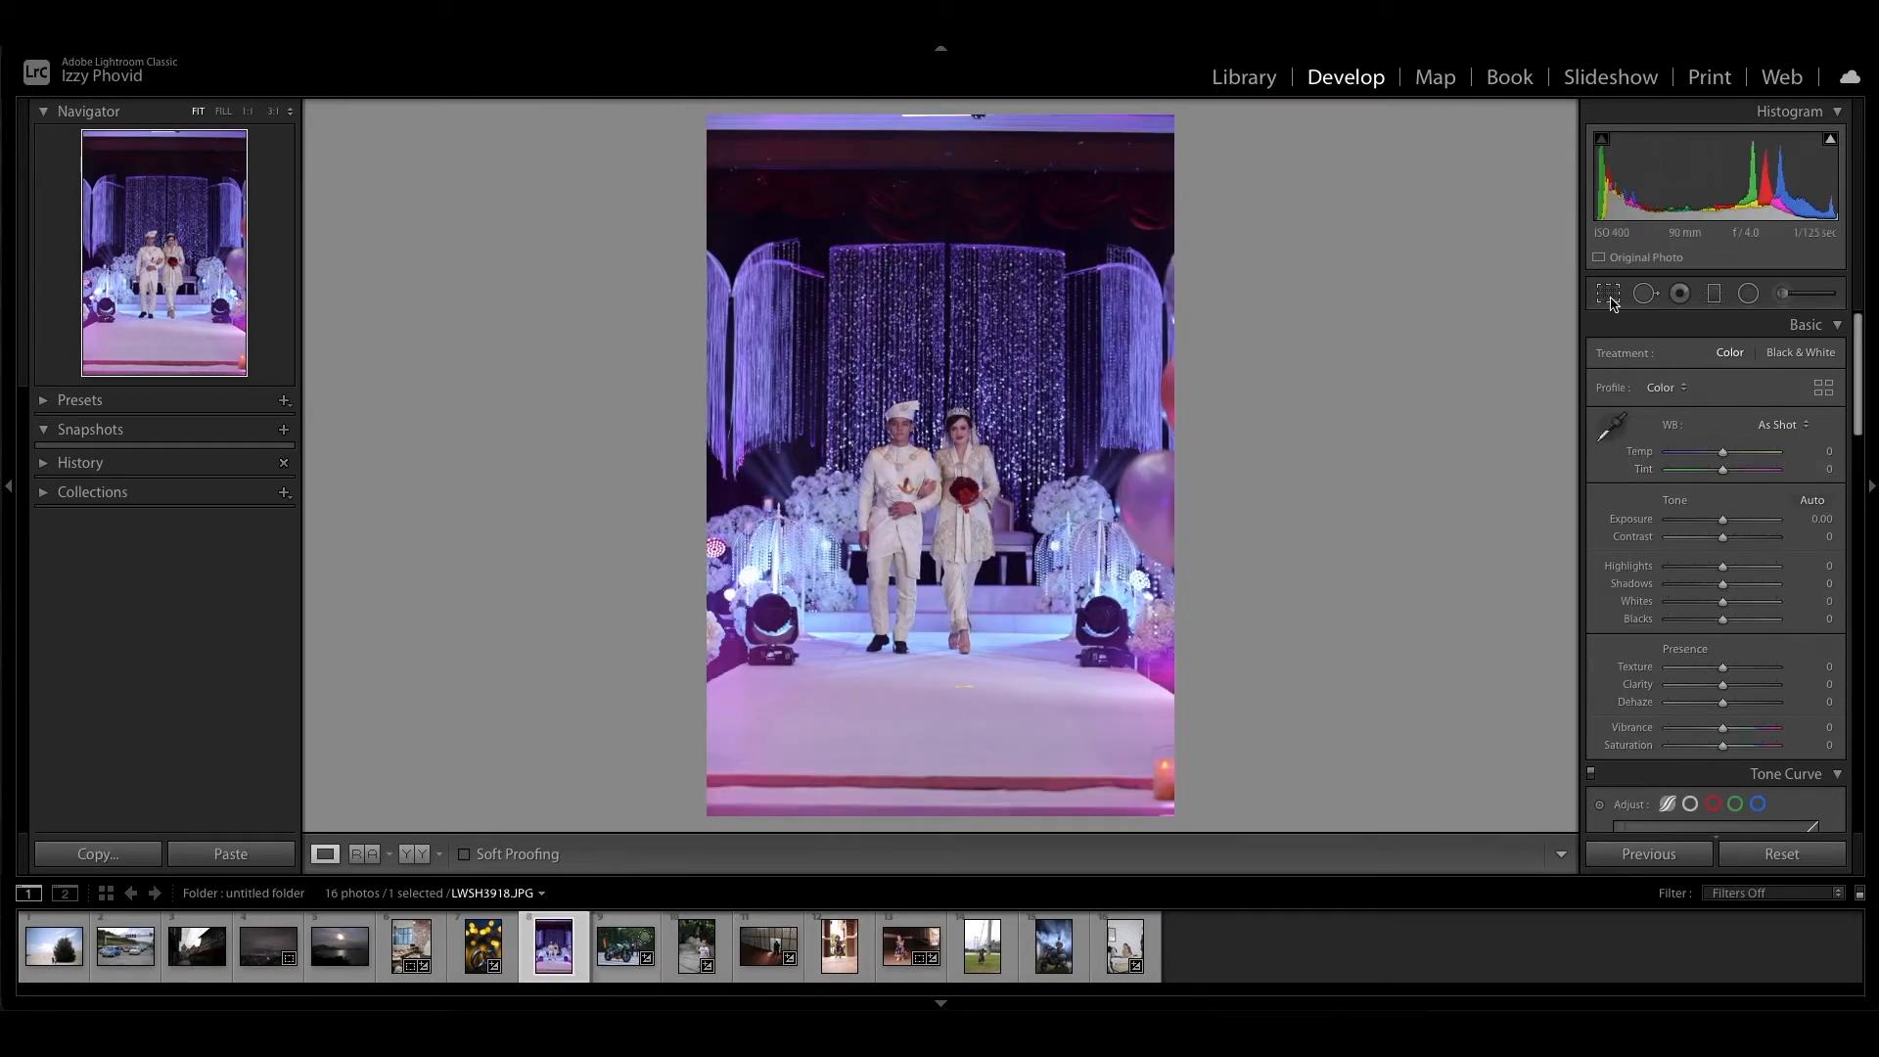
{"action": "left_click", "coordinate": [1611, 299]}
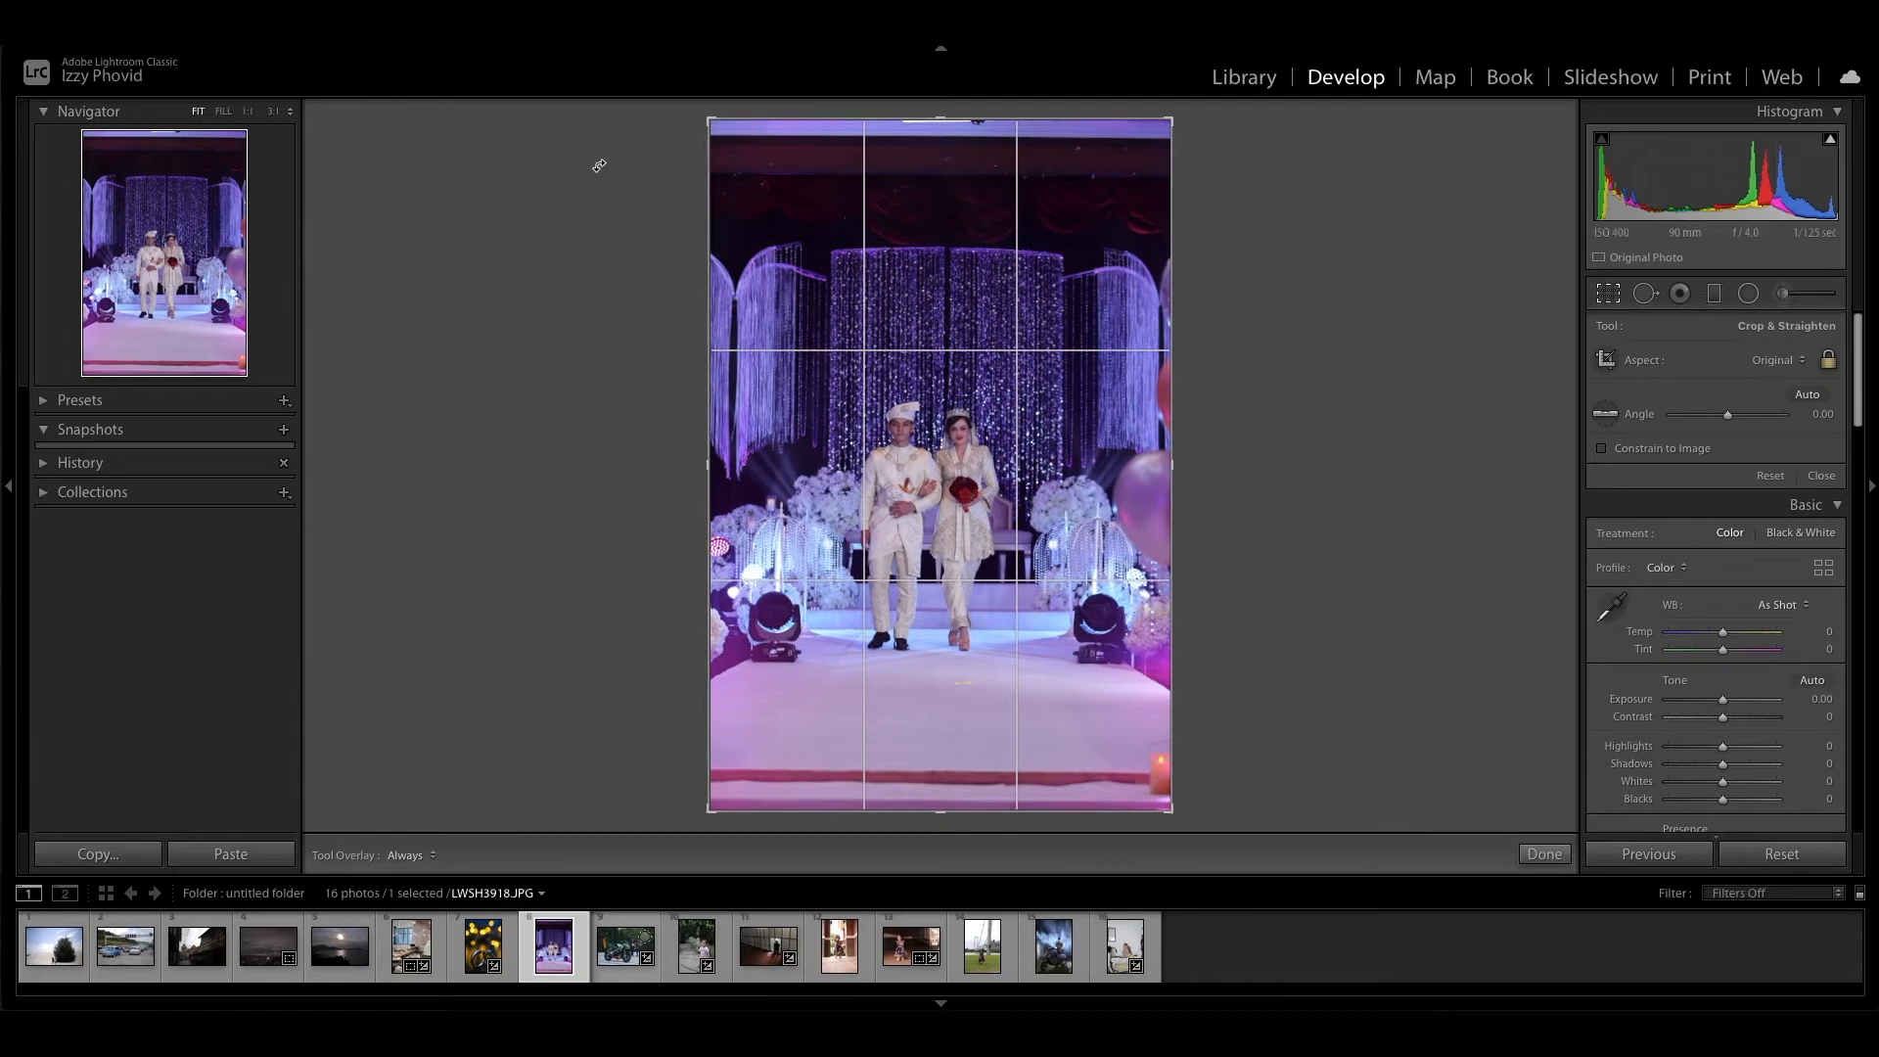
{"action": "left_click_drag", "start_coordinate": [699, 119], "coordinate": [768, 197]}
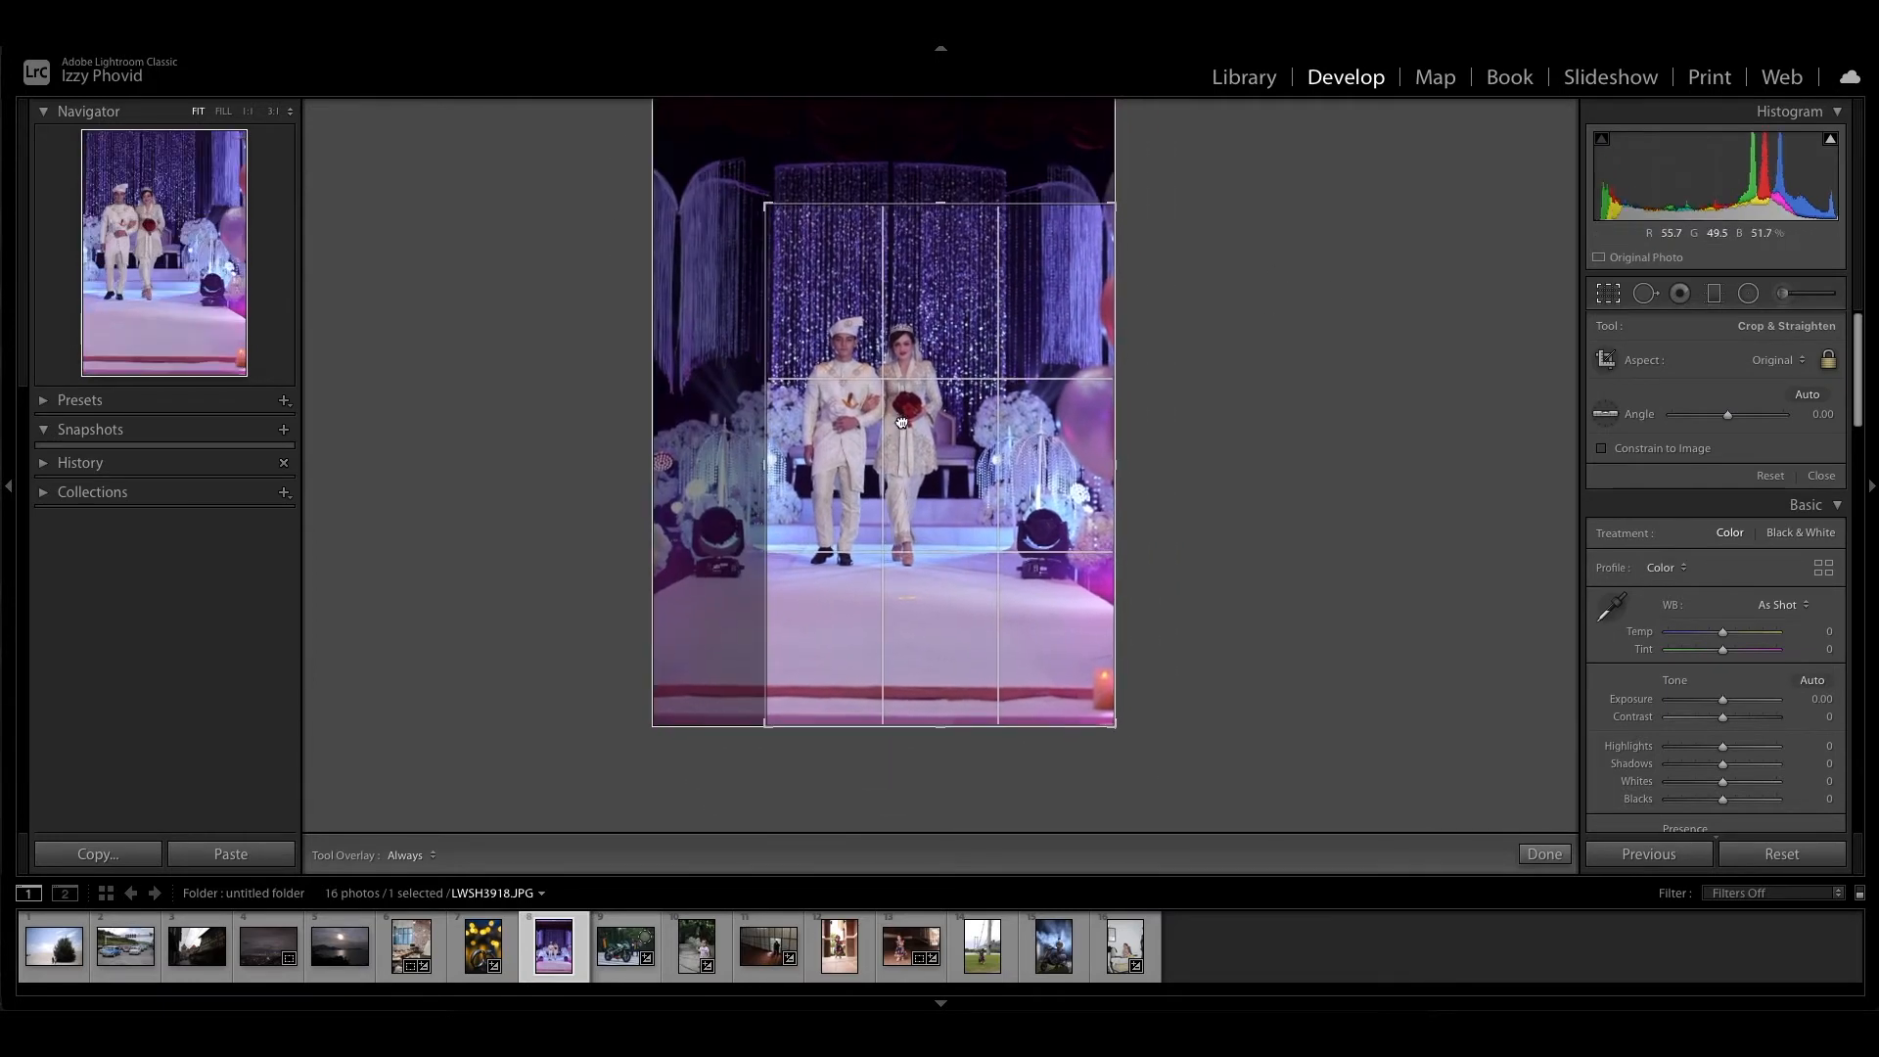
{"action": "left_click_drag", "start_coordinate": [900, 423], "coordinate": [975, 486]}
{"action": "key", "text": "Return"}
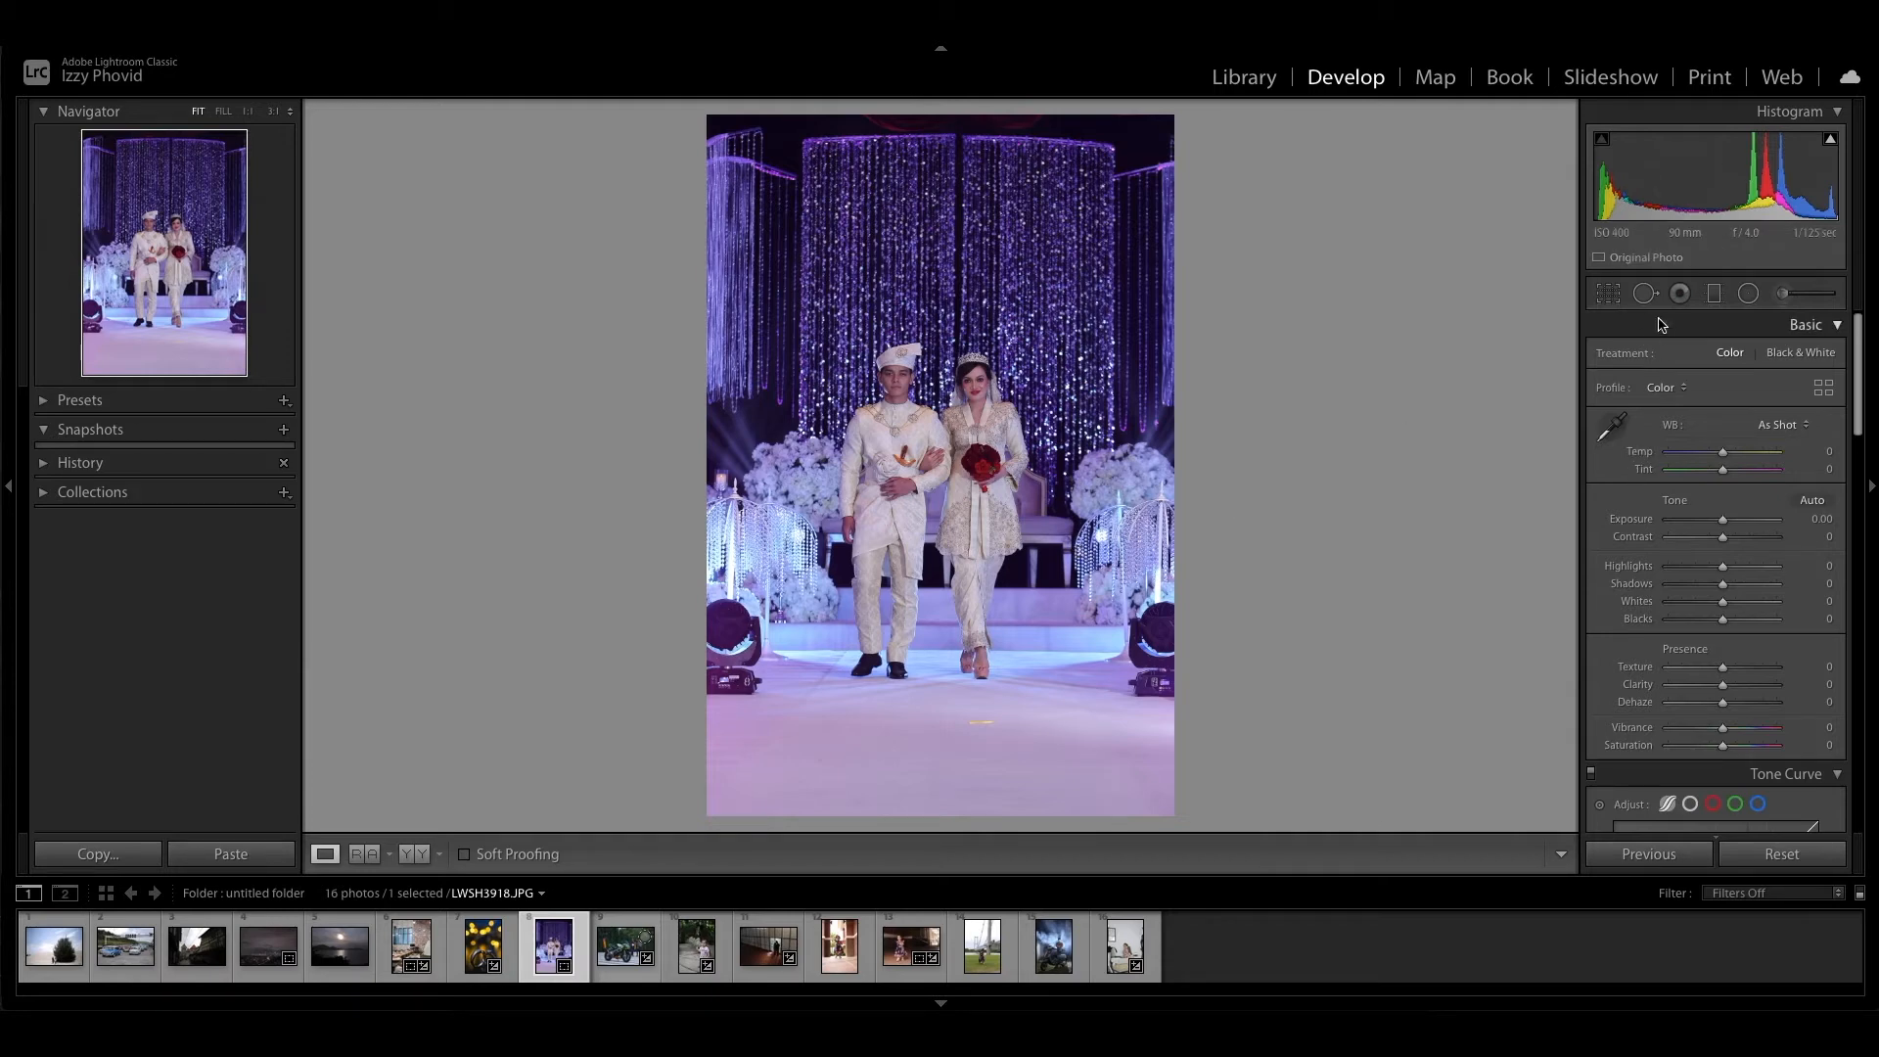
- Straighten the wedding photo with the Straighten tool by tracing a line along the stage behind the couple, and apply it
{"action": "left_click", "coordinate": [1609, 293]}
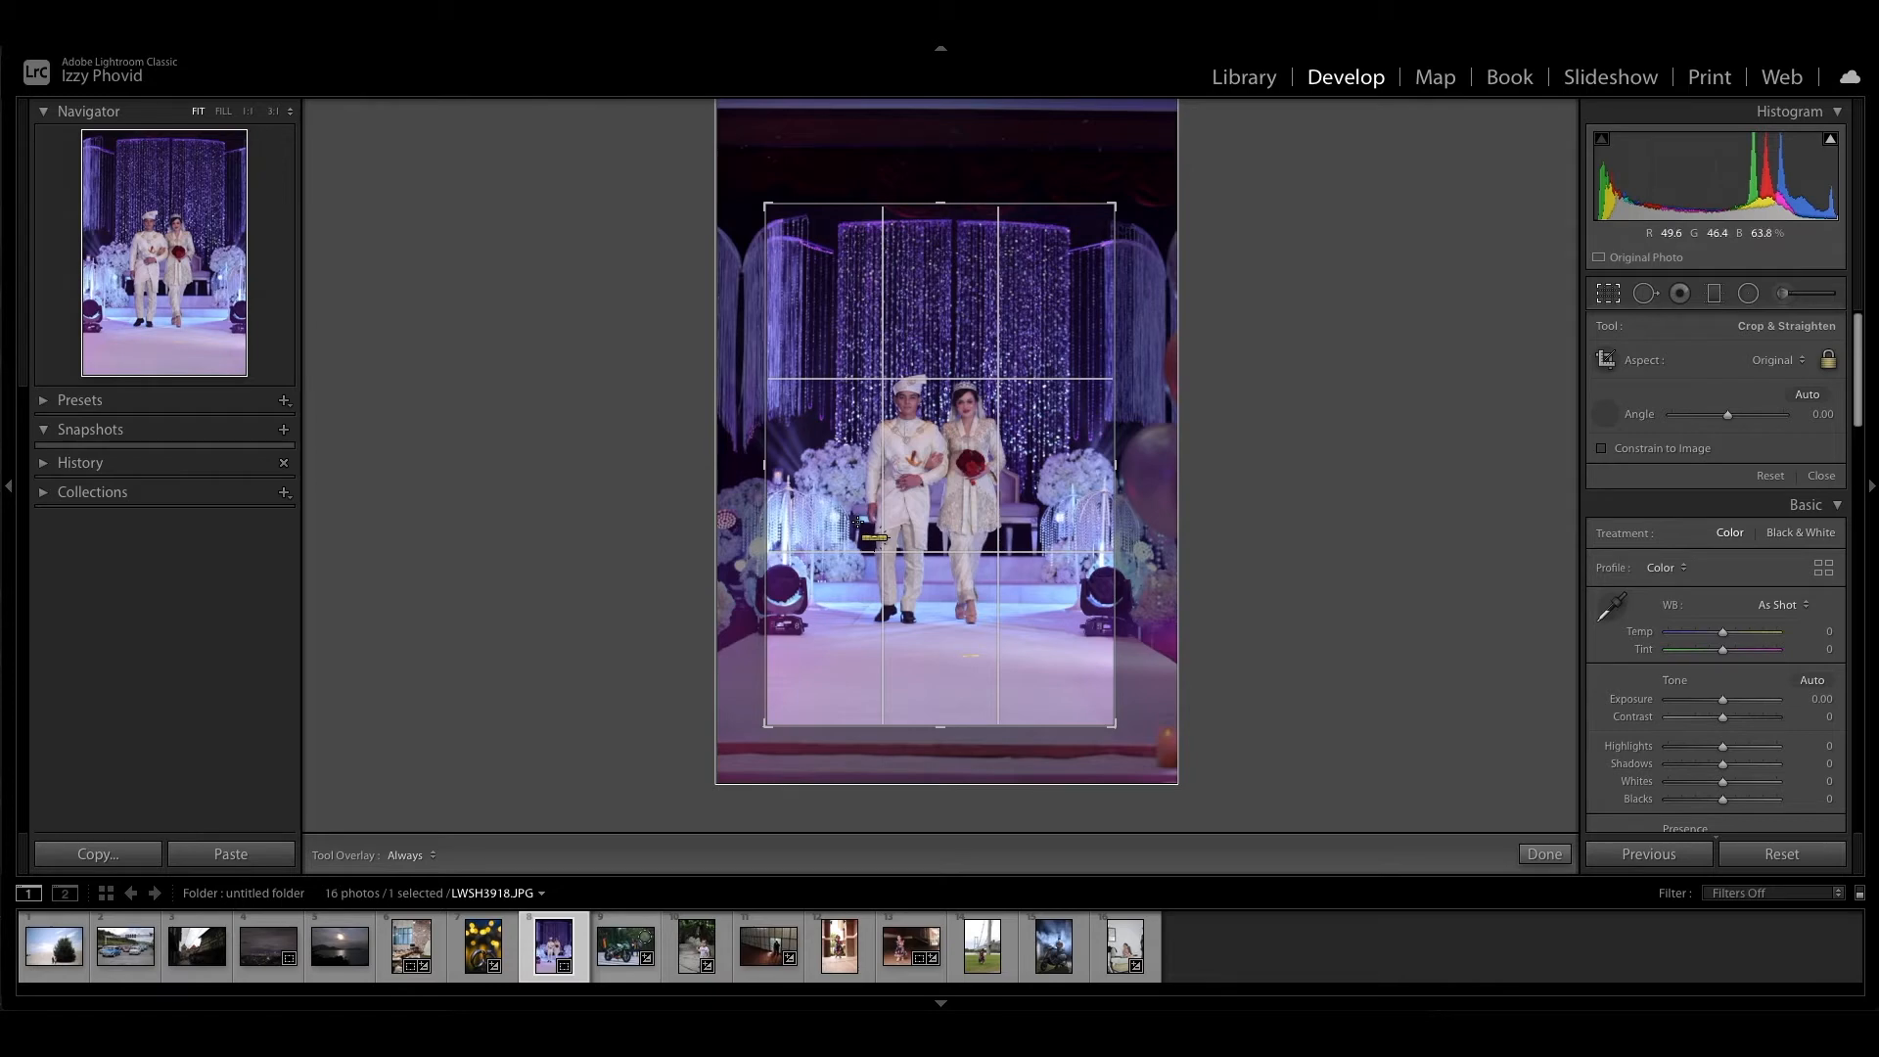
{"action": "left_click_drag", "start_coordinate": [857, 522], "coordinate": [1038, 520]}
{"action": "left_click_drag", "start_coordinate": [1039, 521], "coordinate": [1039, 524]}
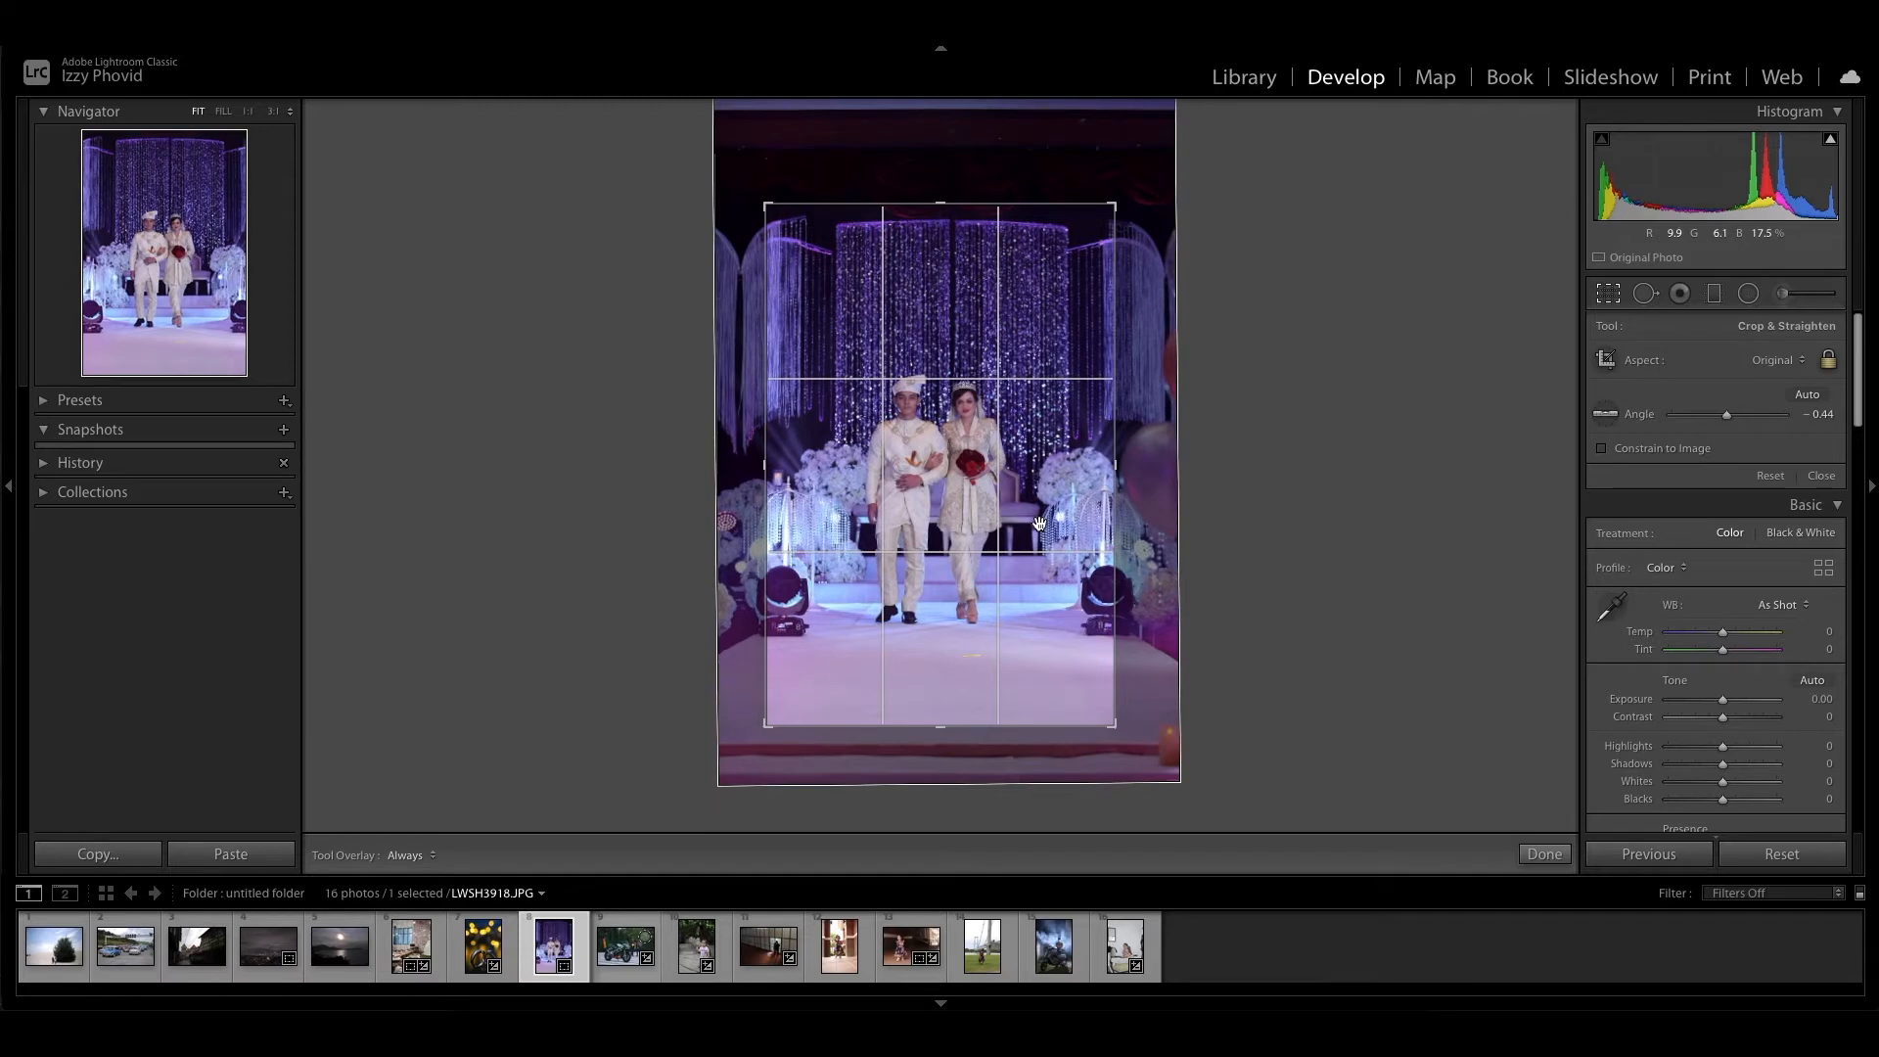
{"action": "key", "text": "Return"}
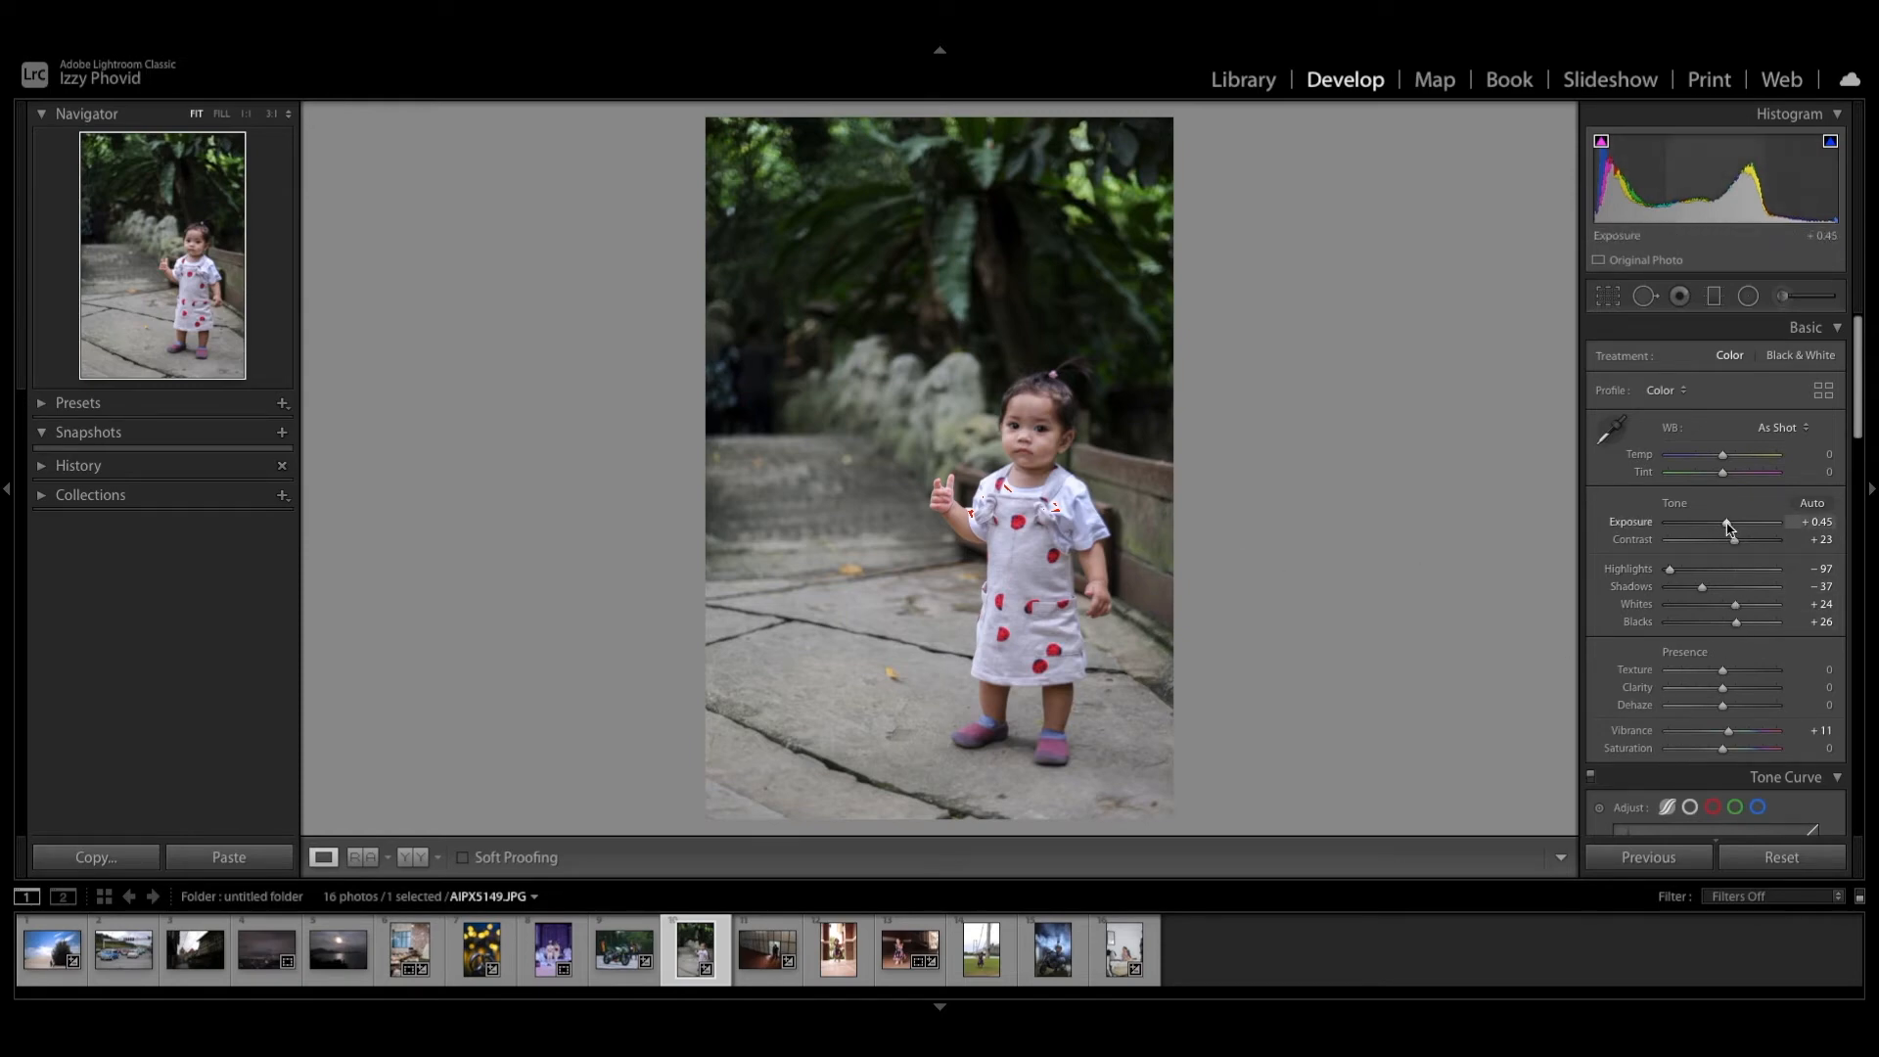
- Test the clipping warnings on the girl's photo by raising the exposure to +3.55, undoing it, and lowering the exposure
{"action": "left_click_drag", "start_coordinate": [1729, 529], "coordinate": [1763, 525]}
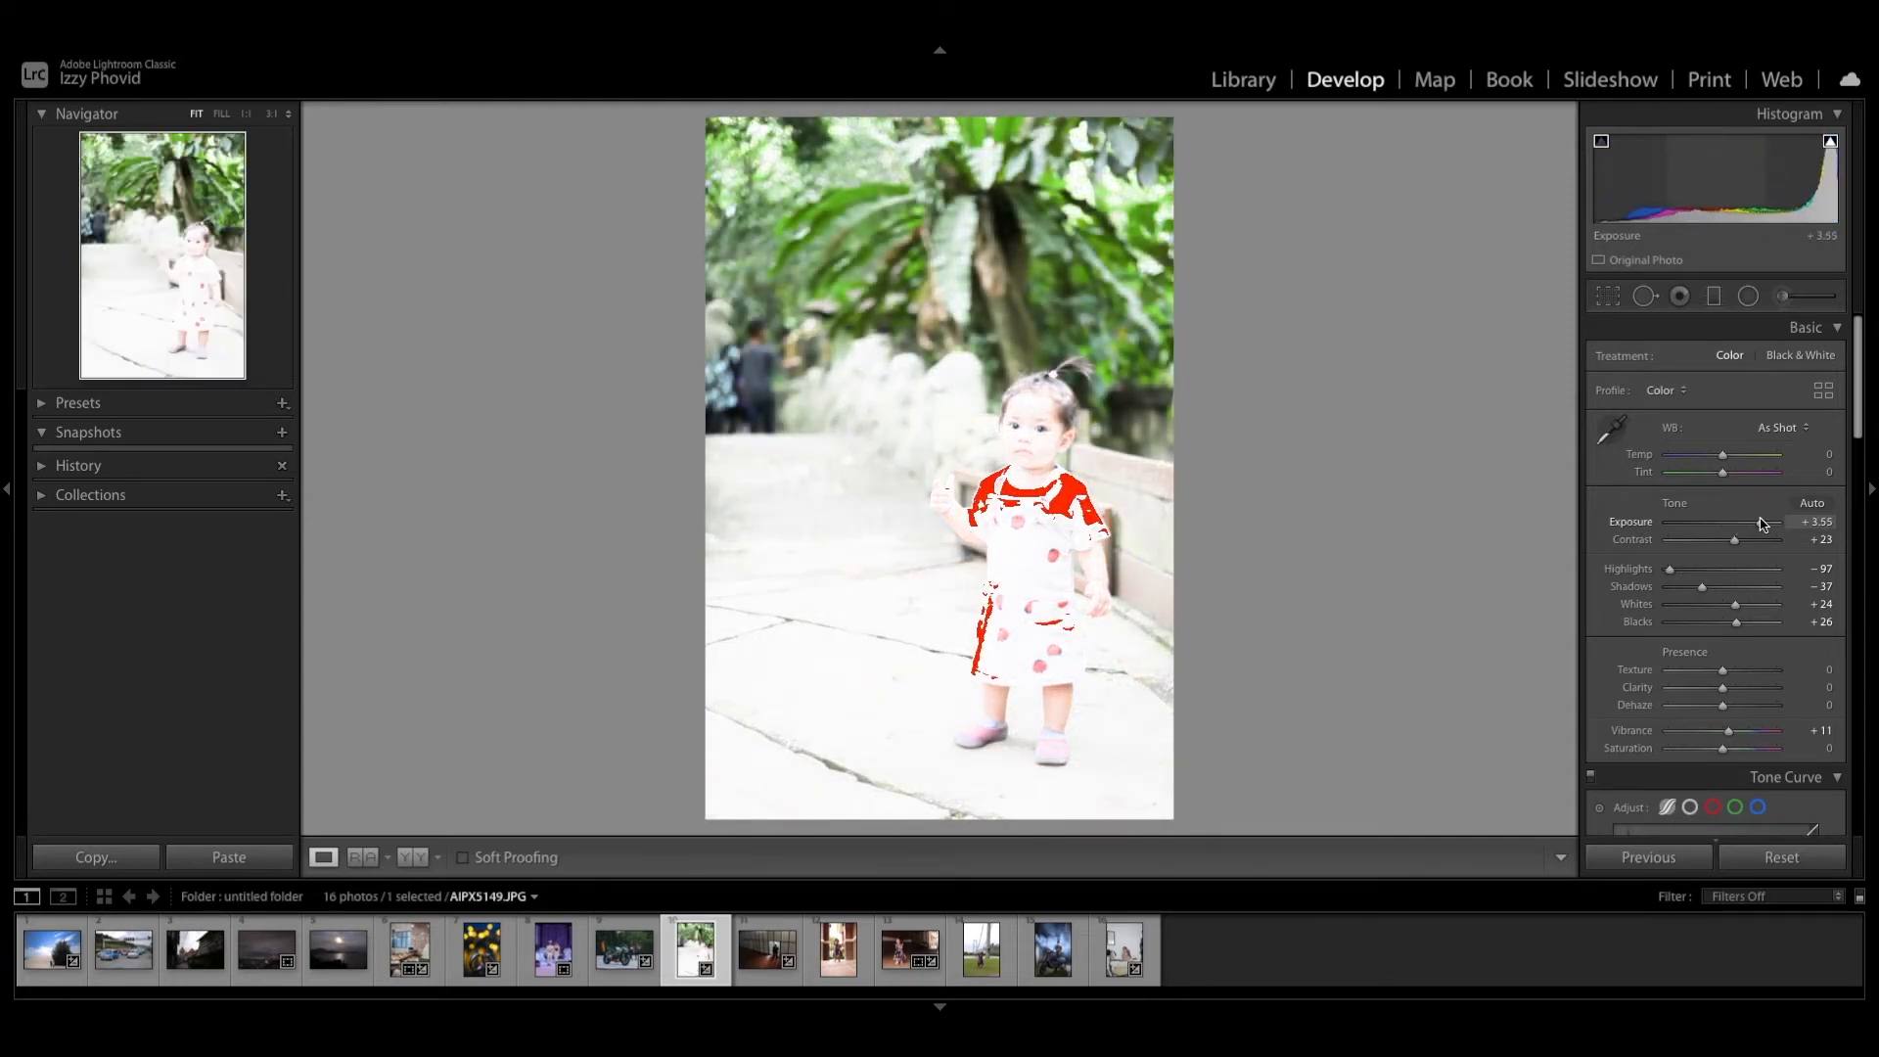
{"action": "key", "text": "ctrl+z"}
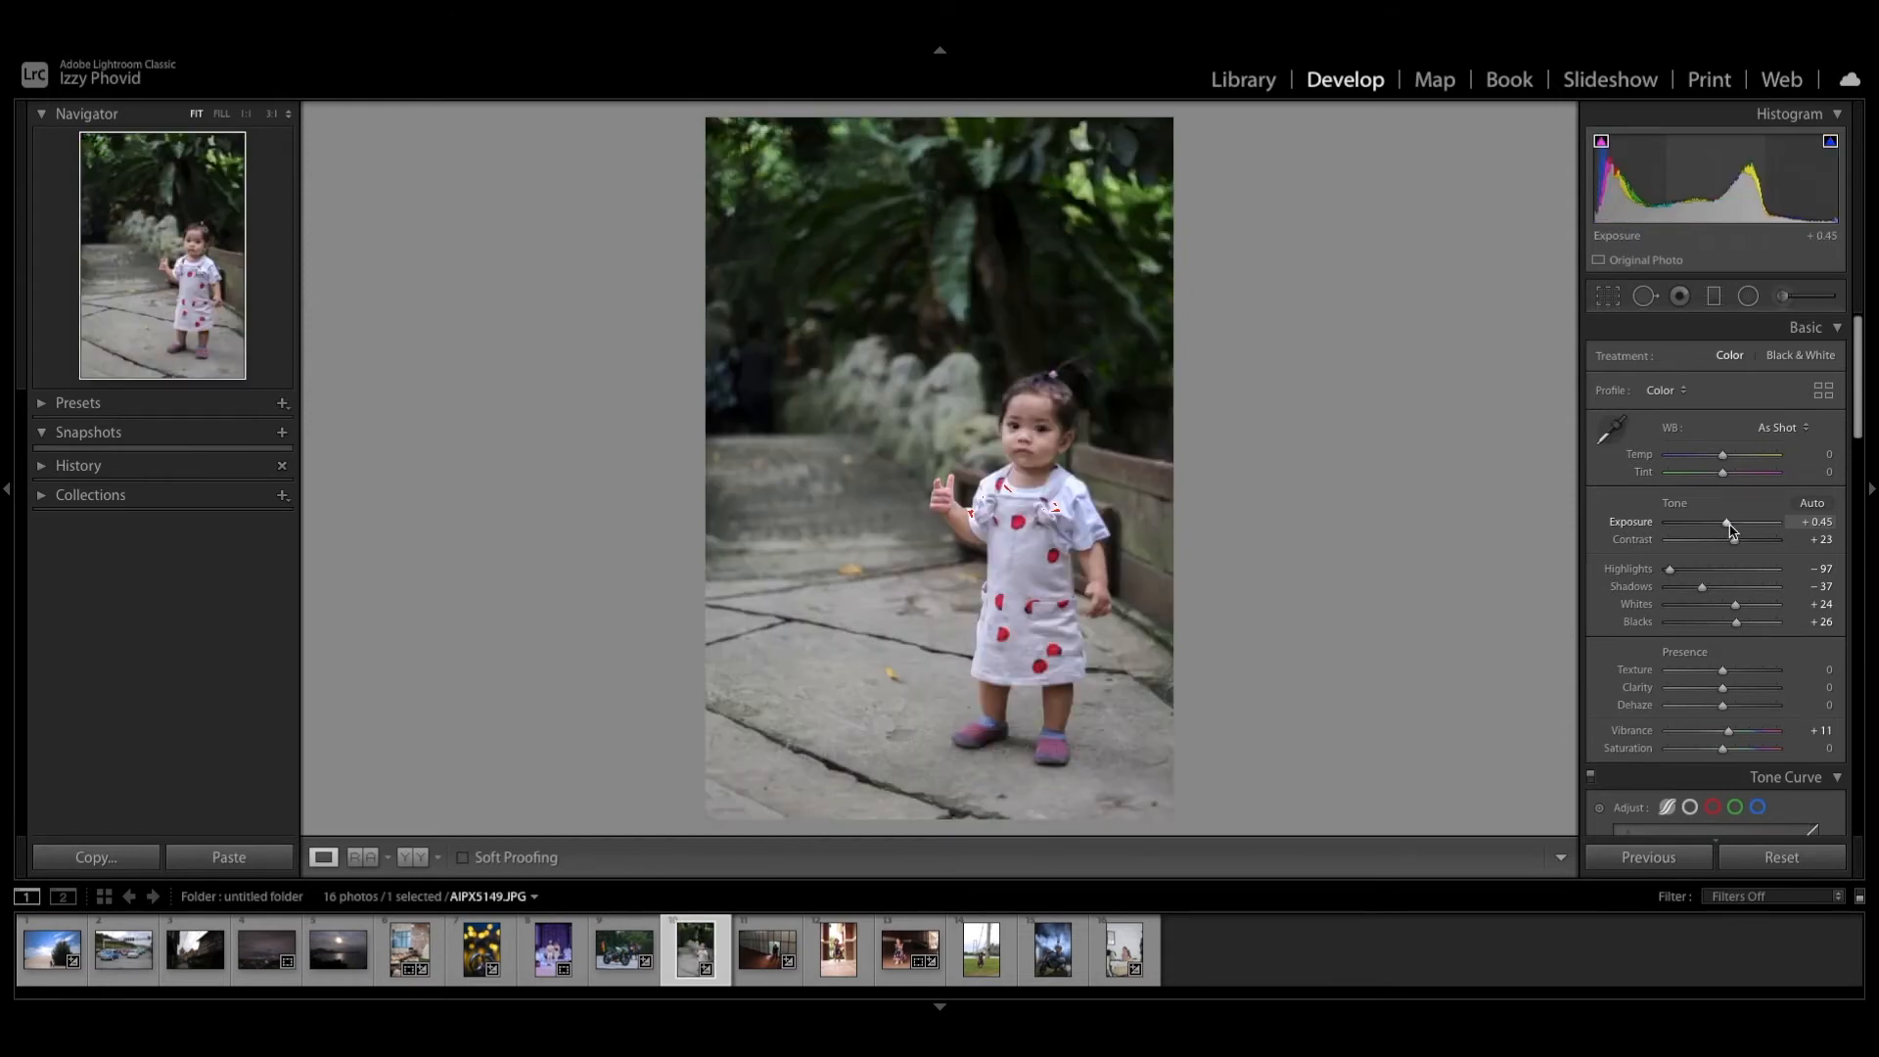
{"action": "left_click_drag", "start_coordinate": [1730, 529], "coordinate": [1689, 528]}
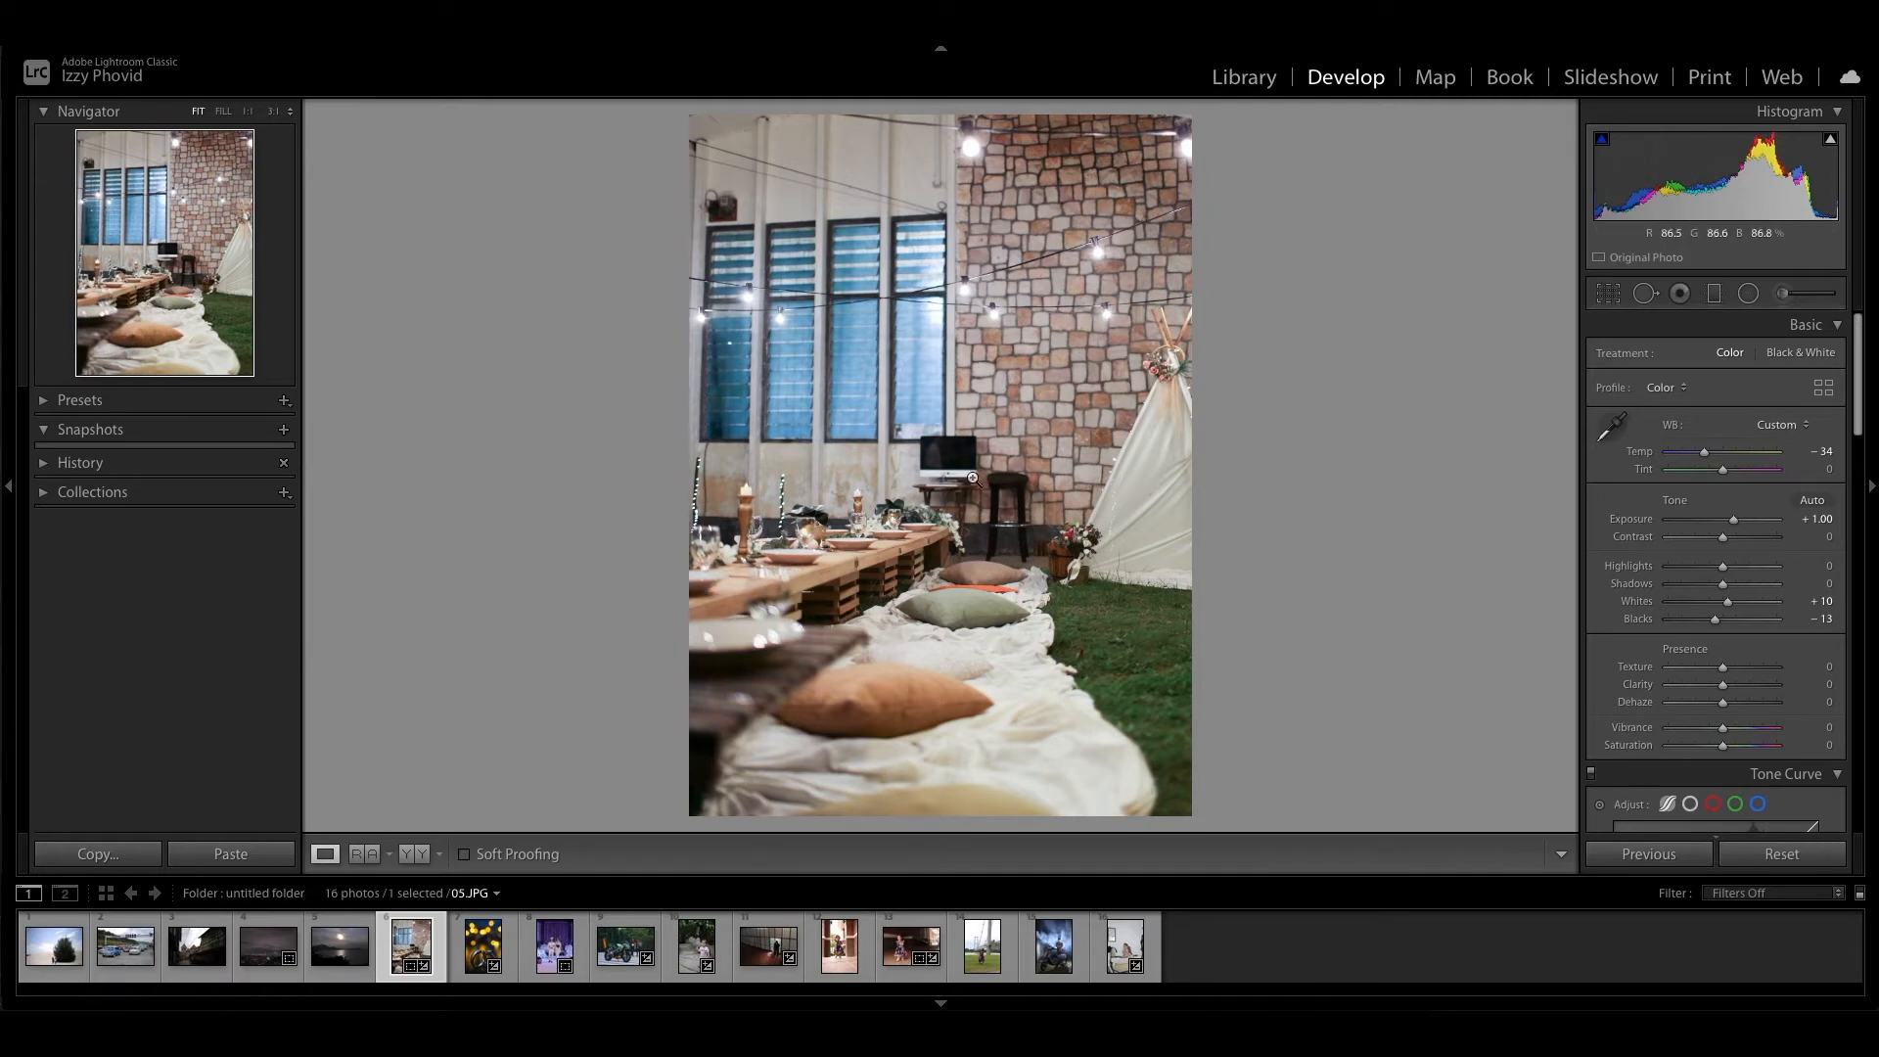
- Compare the indoor picnic photo's before and after versions side by side, and return to the single-photo view
{"action": "left_click", "coordinate": [423, 856]}
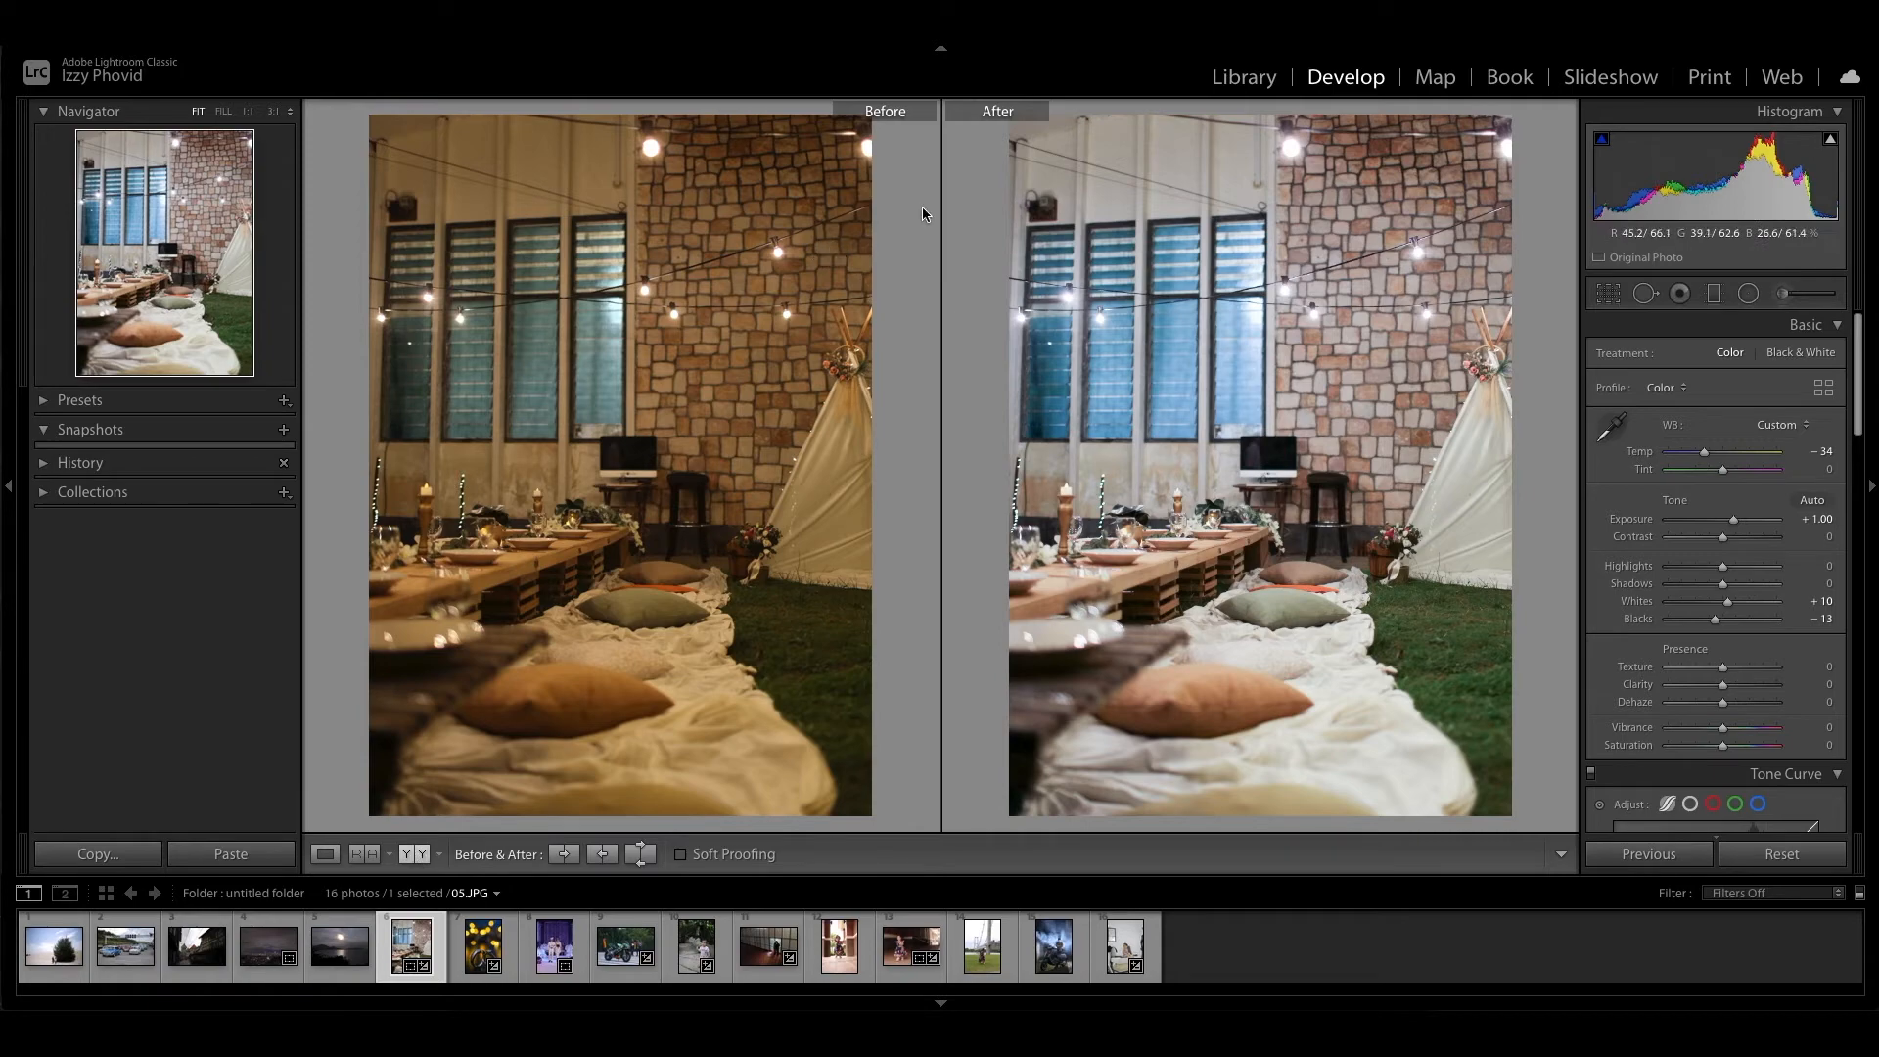
{"action": "key", "text": "y"}
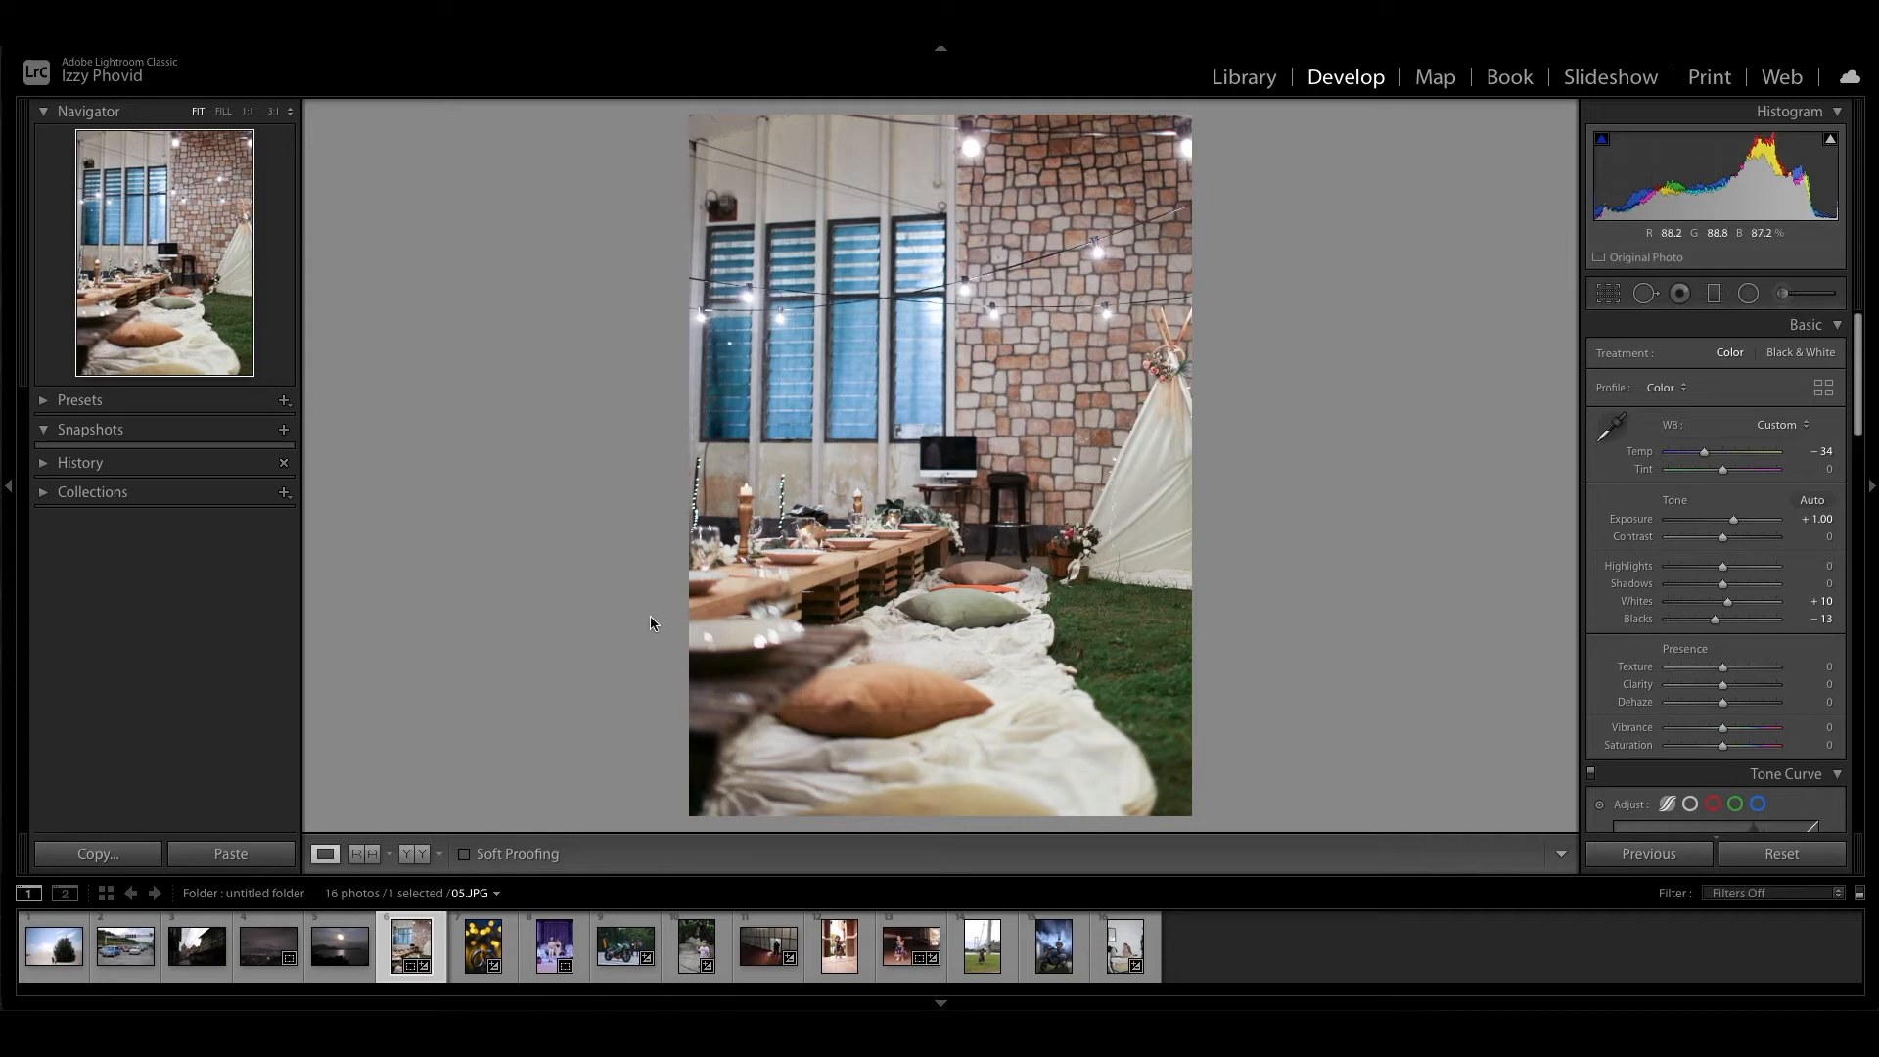
{"action": "left_click", "coordinate": [422, 857]}
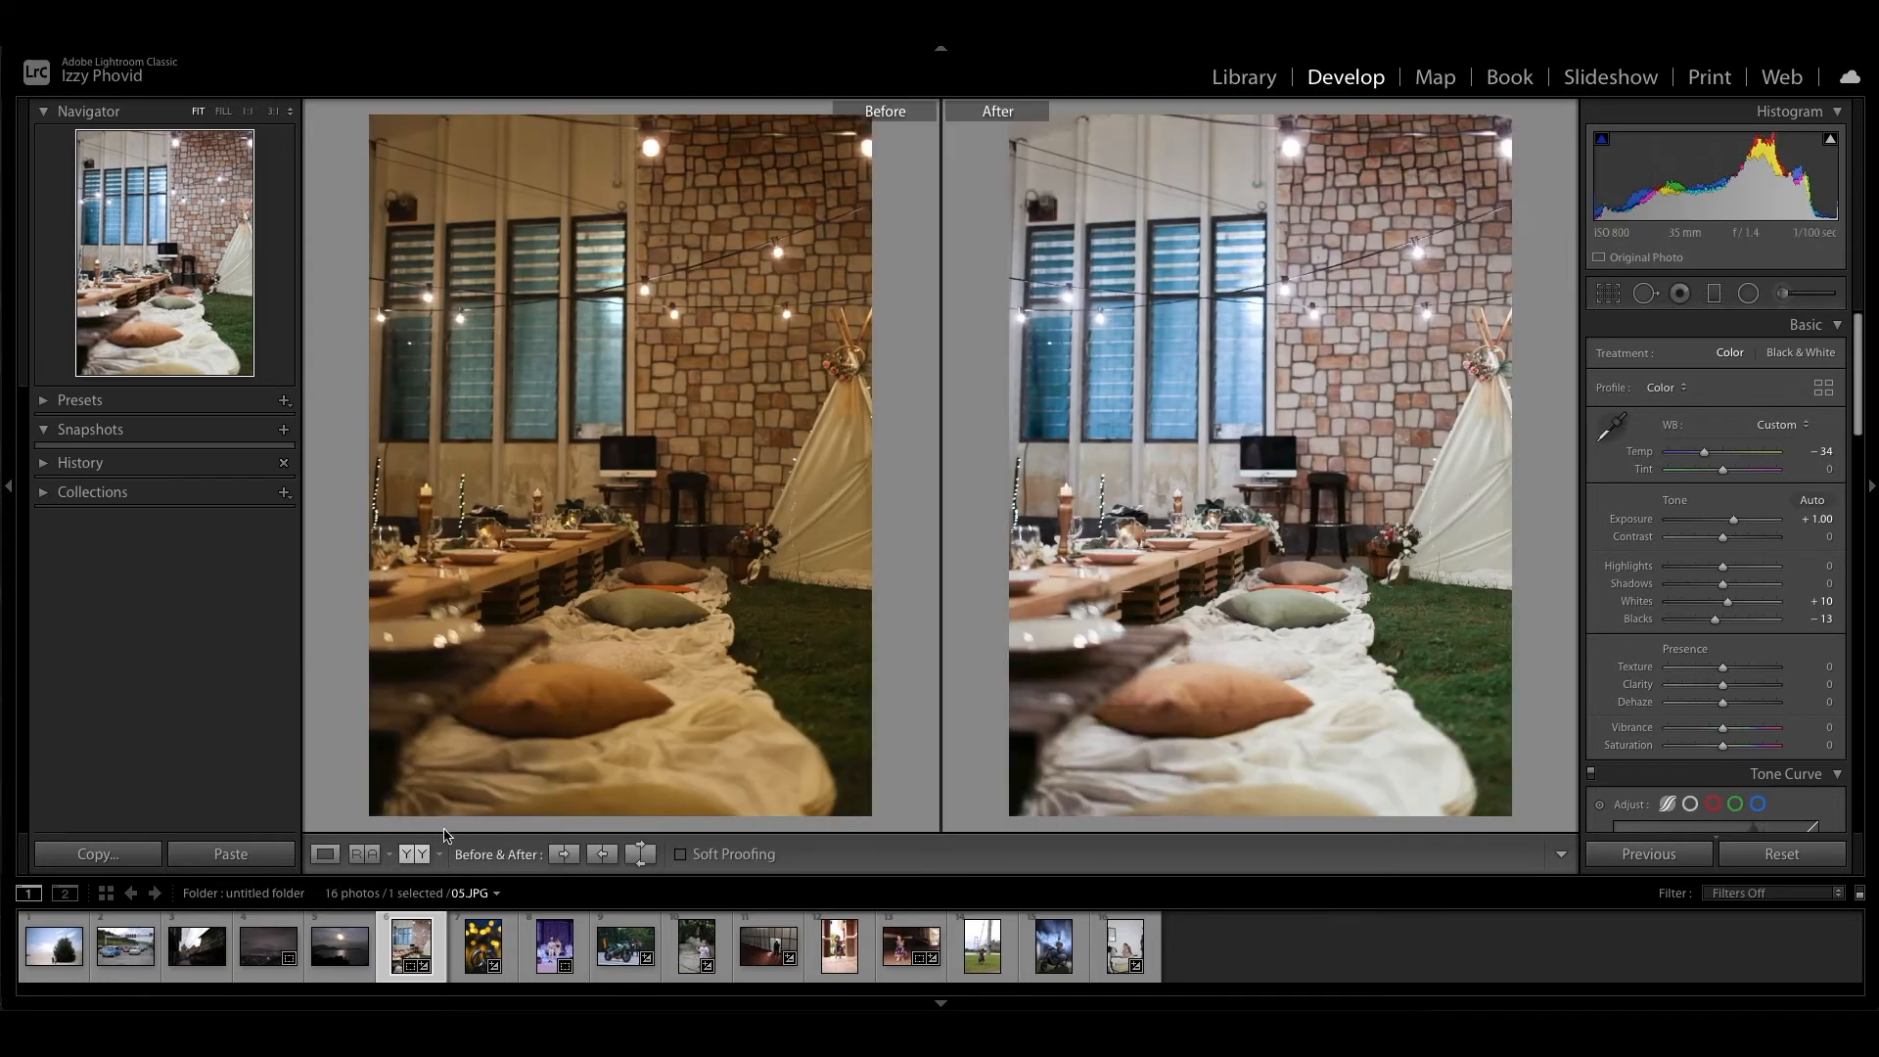
{"action": "left_click", "coordinate": [329, 855]}
{"action": "left_click", "coordinate": [422, 855]}
{"action": "left_click", "coordinate": [327, 854]}
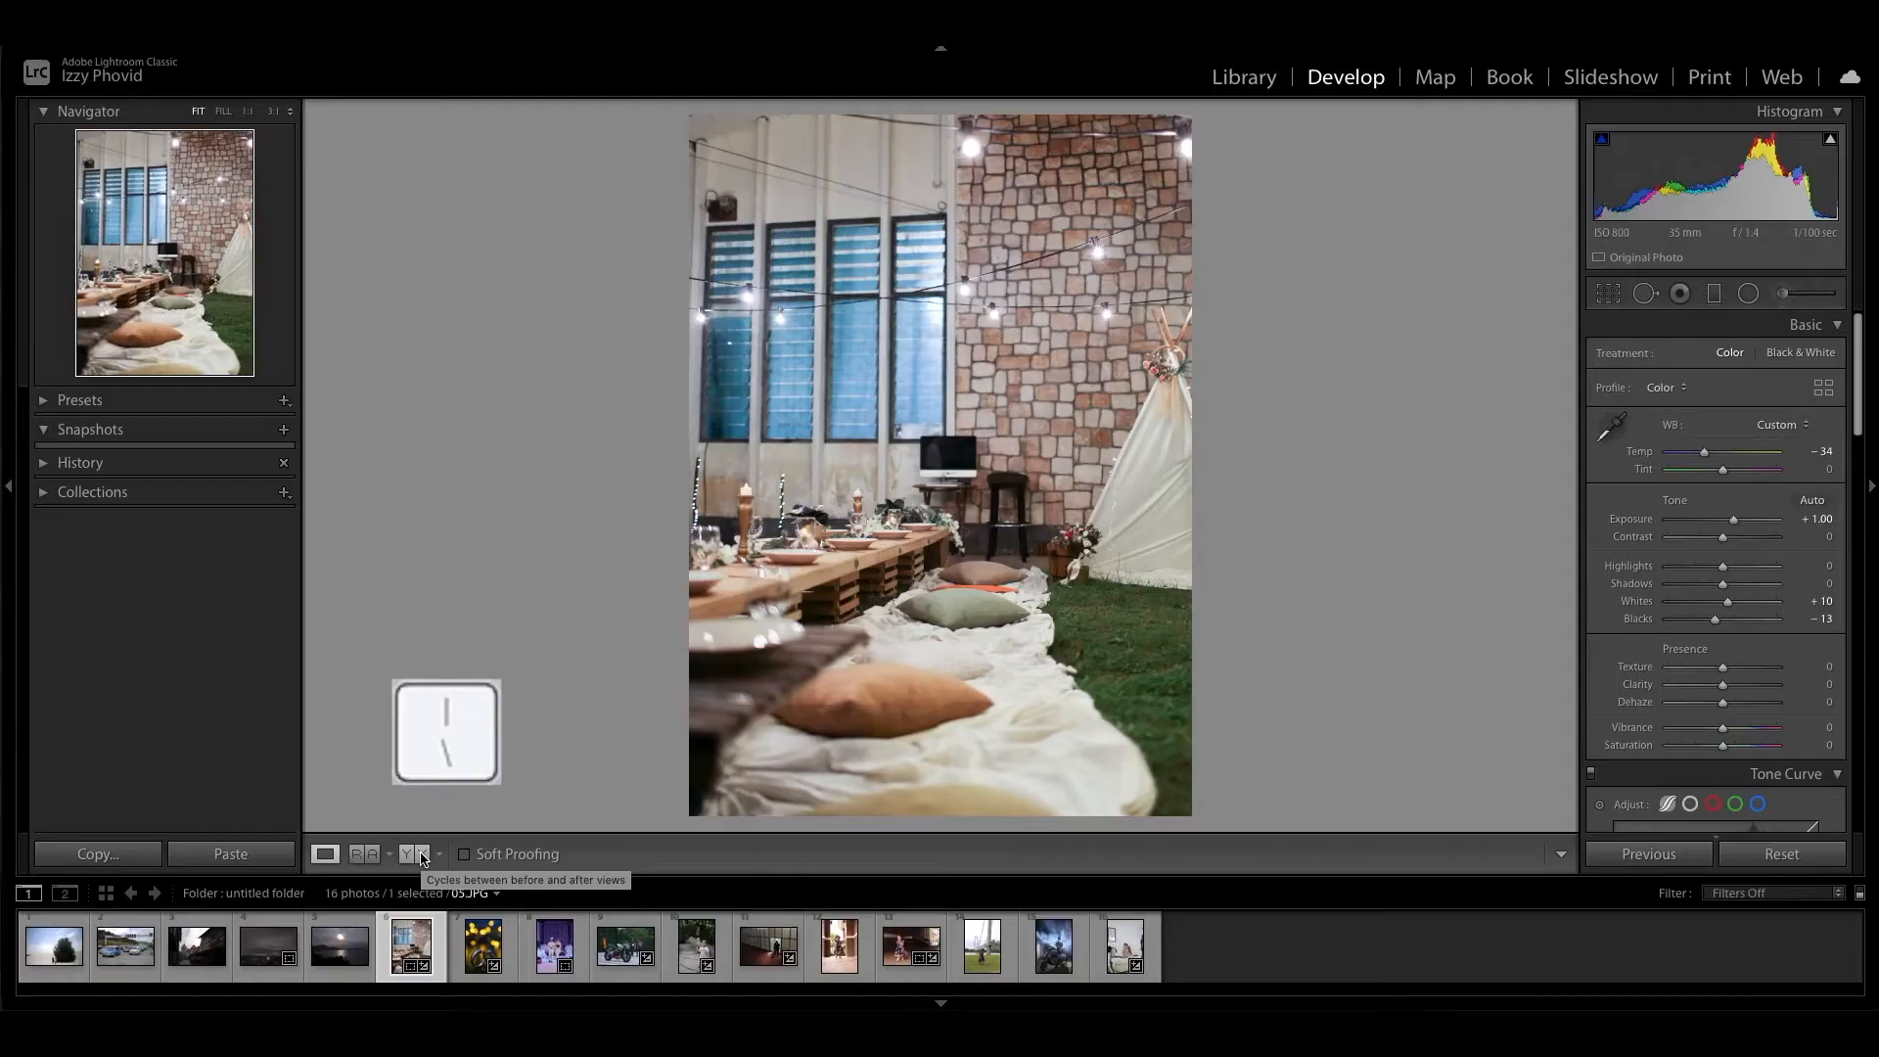
- Toggle the full-size picnic photo repeatedly between its unedited and edited versions to compare them
{"action": "key", "text": "backslash"}
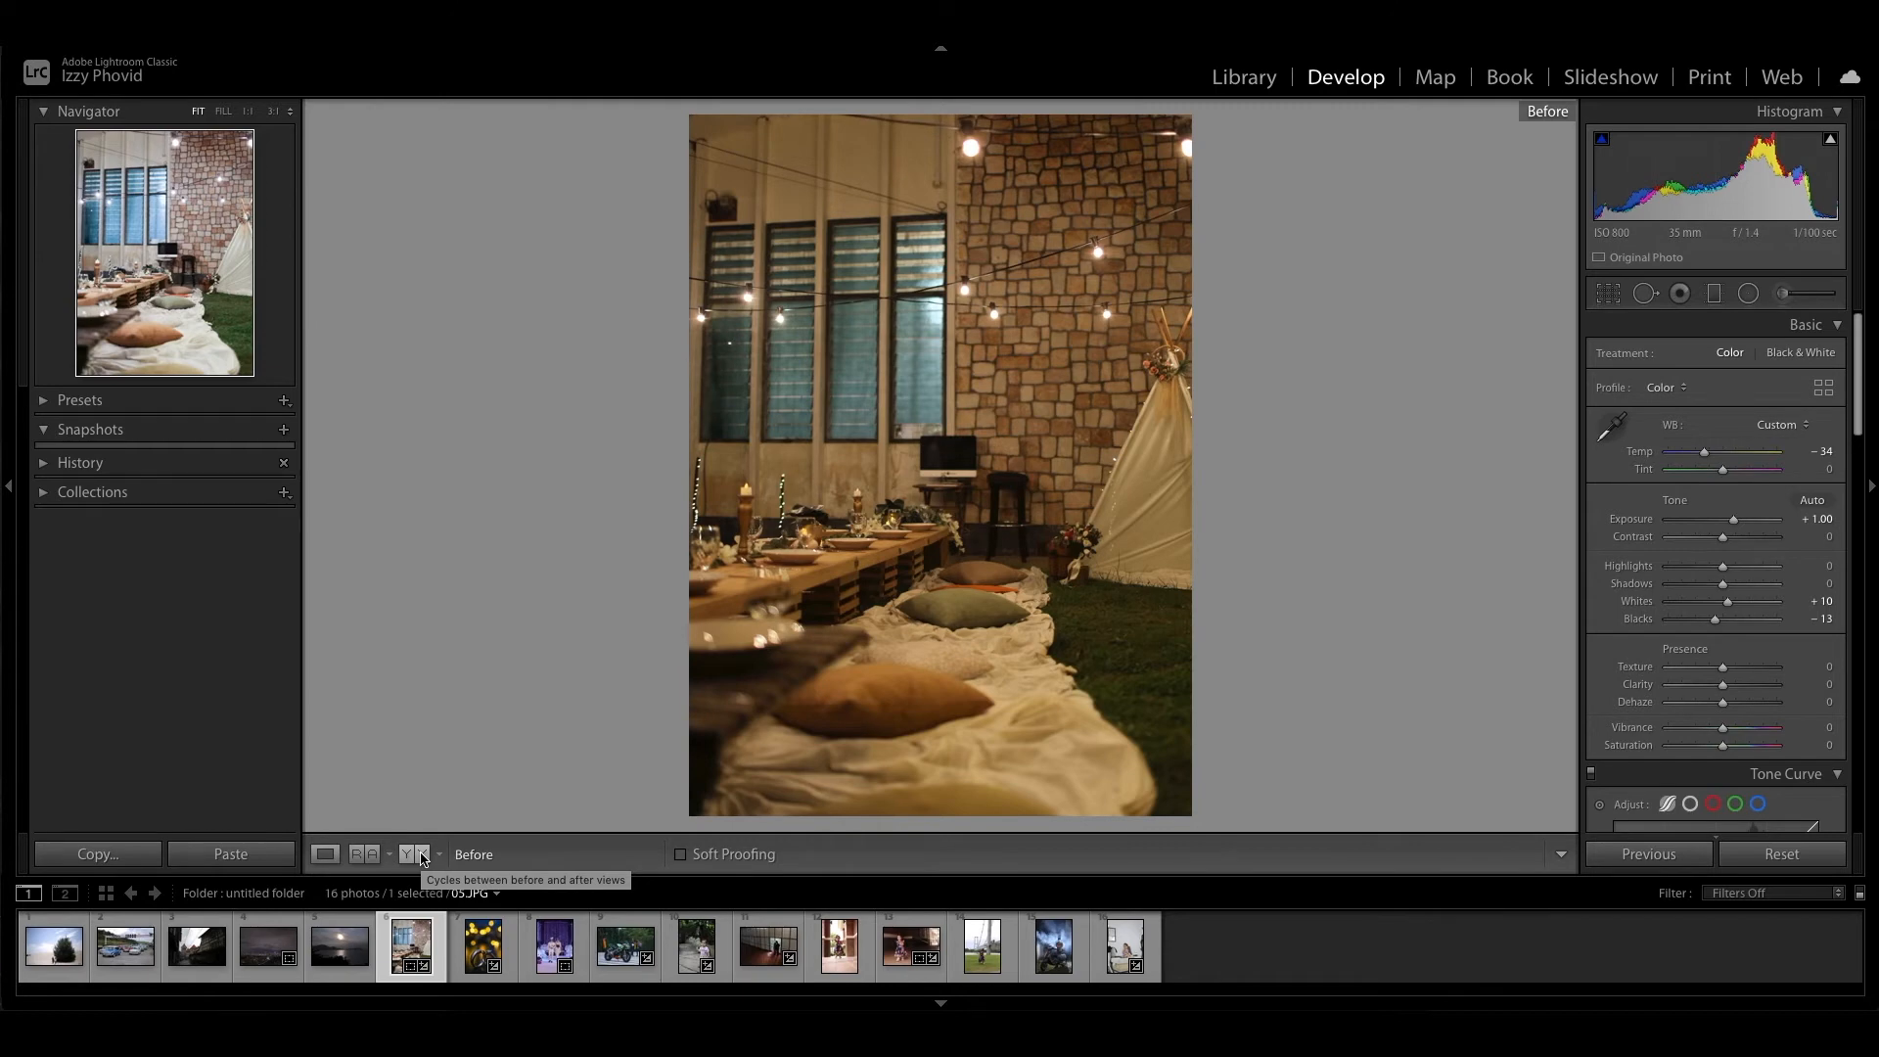
{"action": "key", "text": "backslash"}
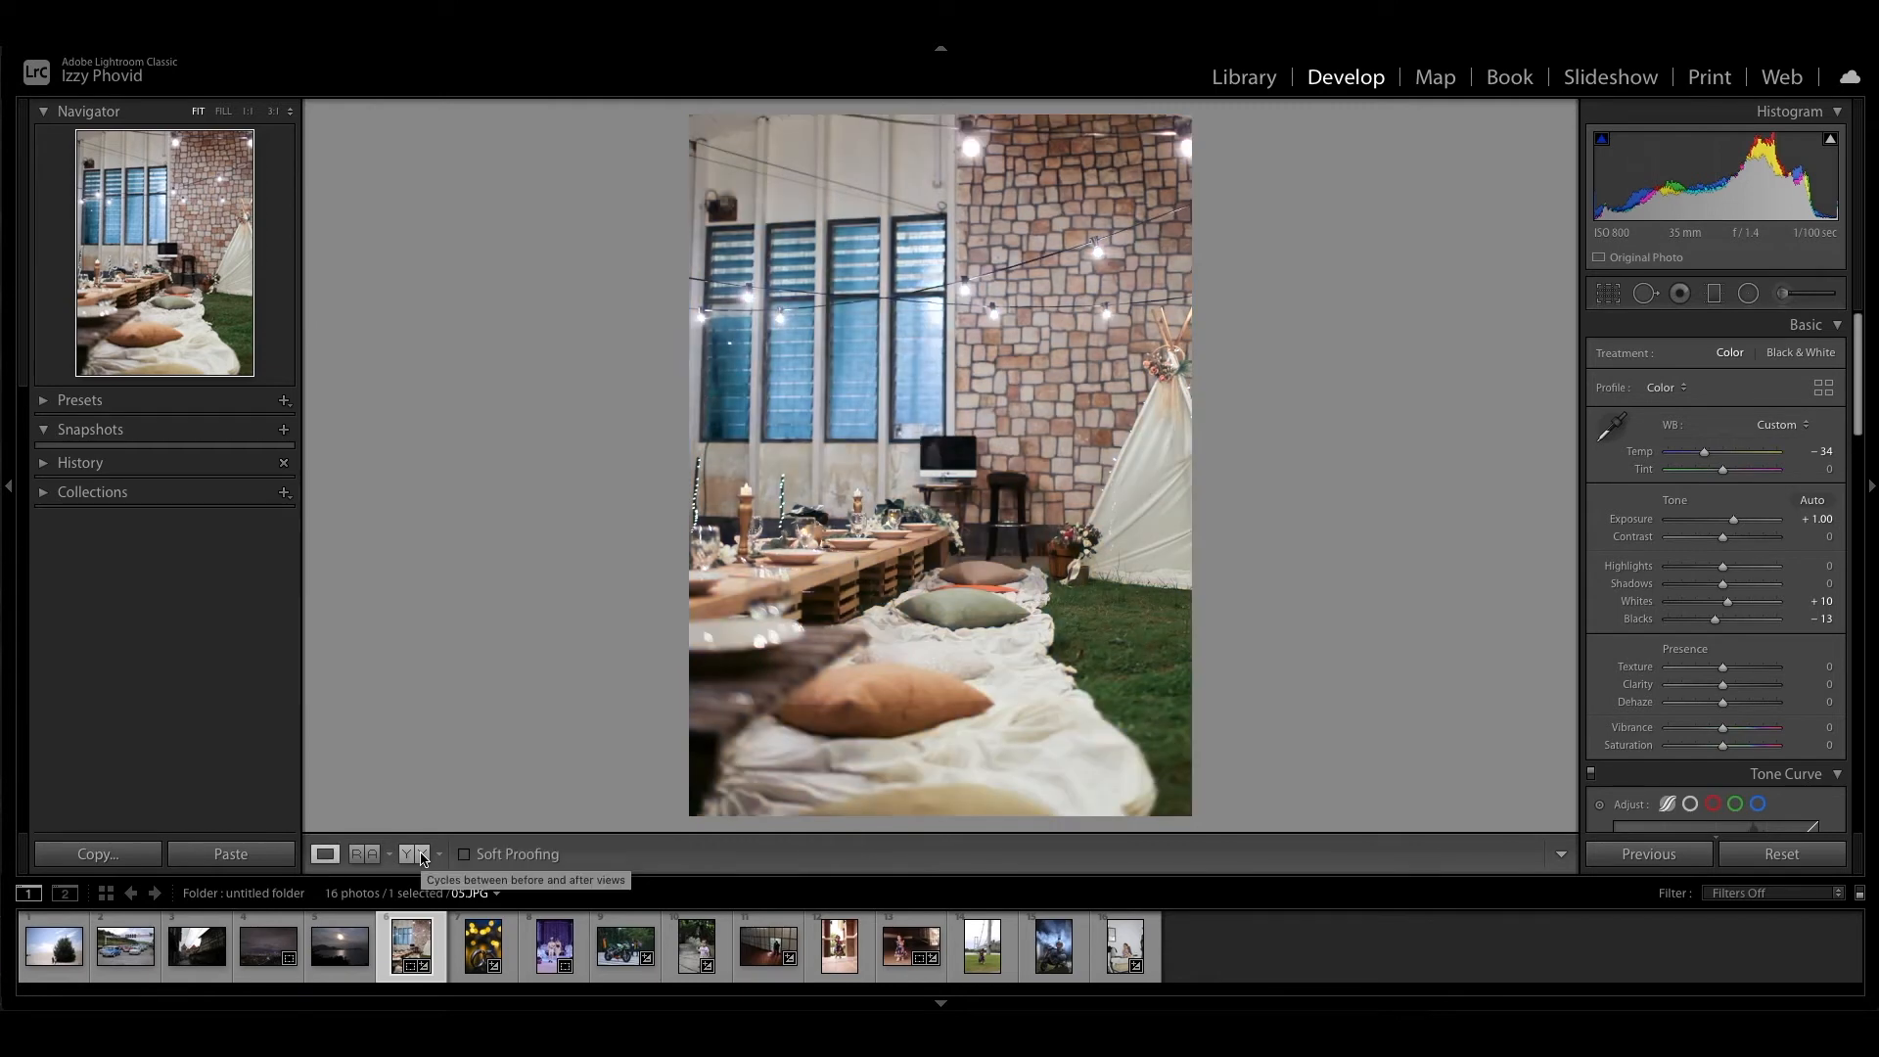
{"action": "key", "text": "backslash"}
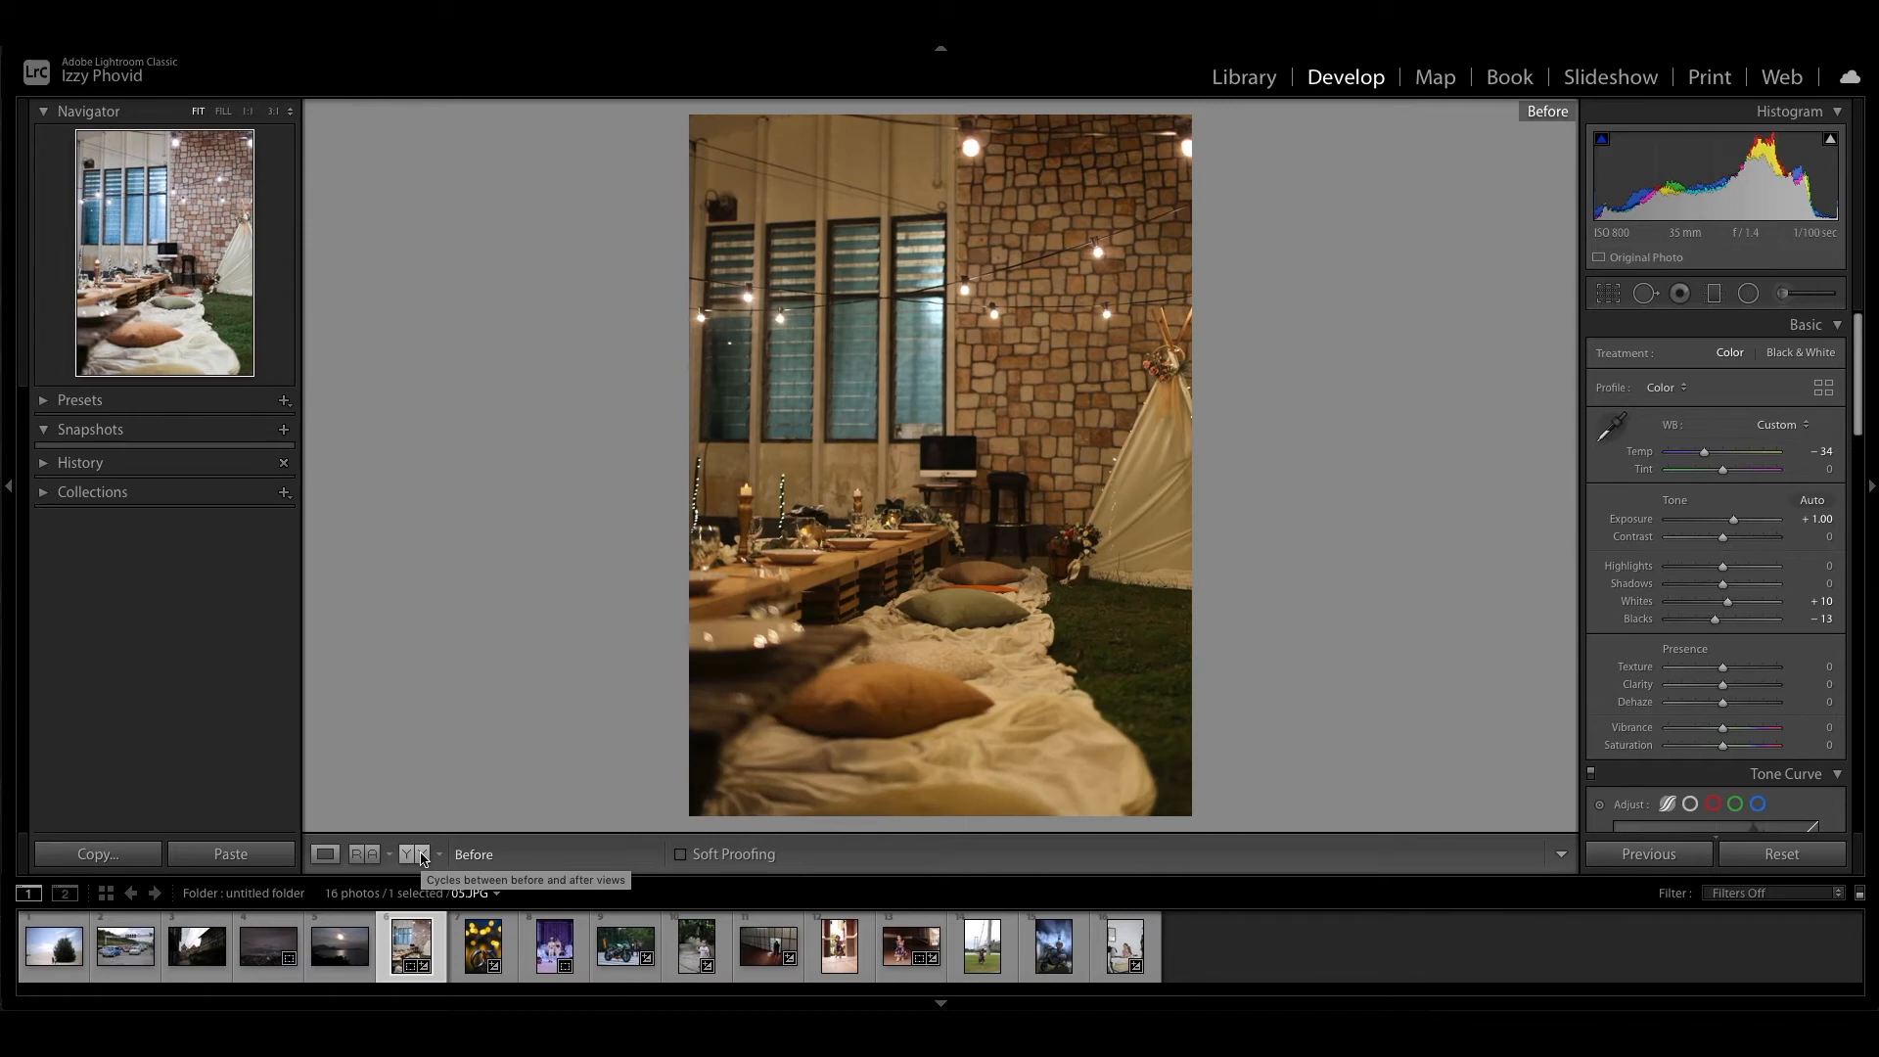
{"action": "key", "text": "backslash"}
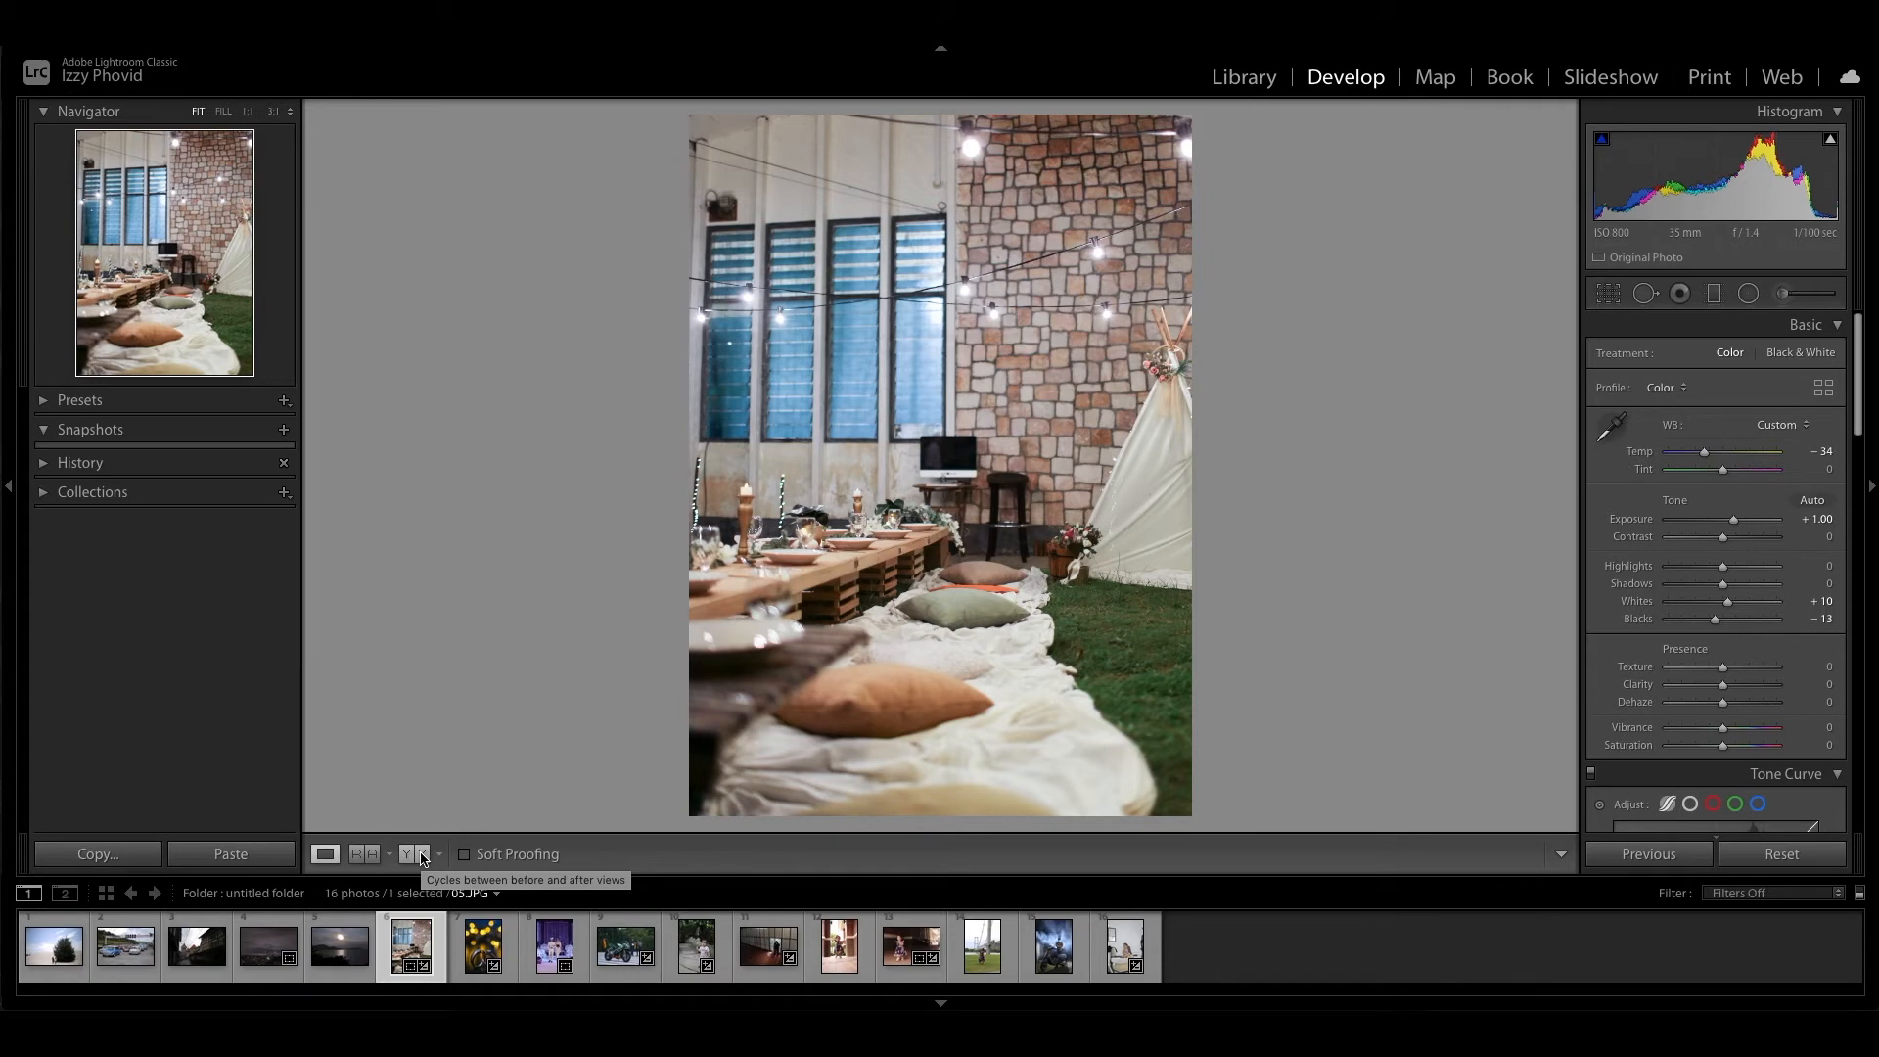
{"action": "key", "text": "backslash"}
{"action": "key", "text": "backslash"}
{"action": "key", "text": "backslash"}
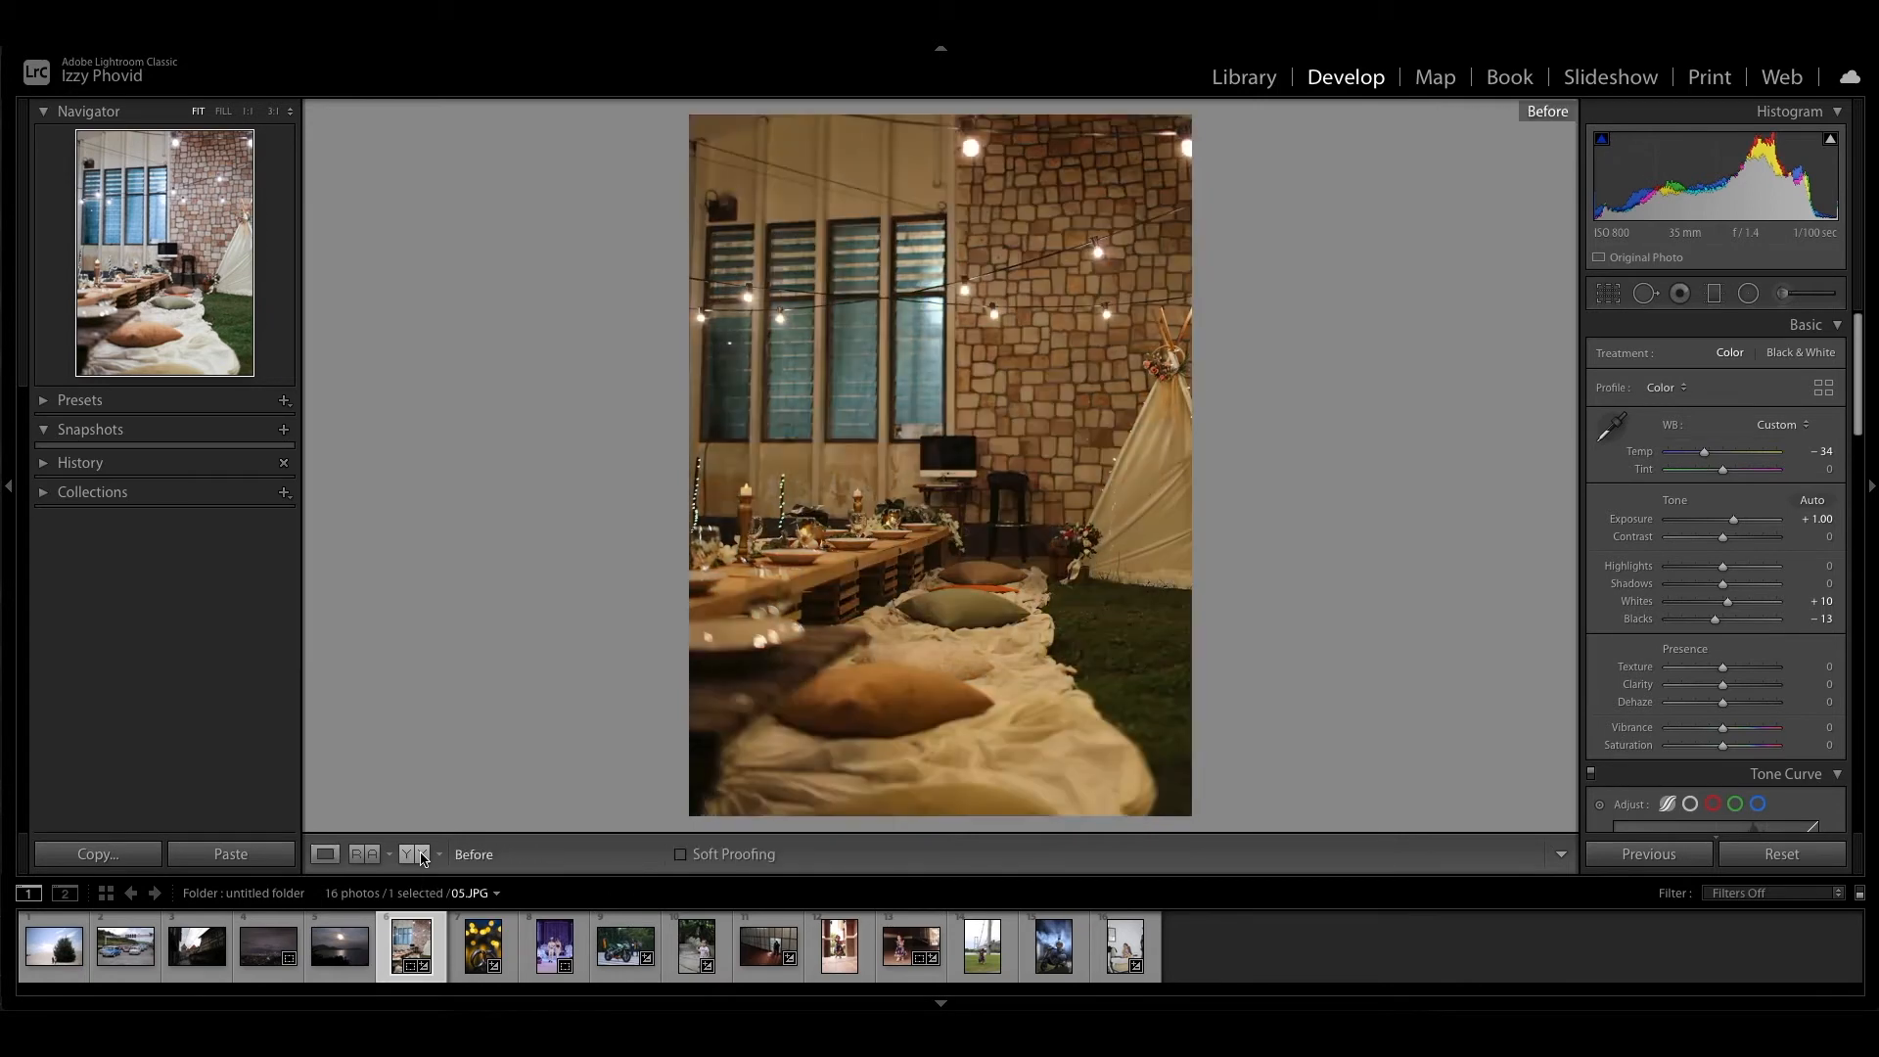
{"action": "key", "text": "backslash"}
{"action": "key", "text": "backslash"}
{"action": "key", "text": "backslash"}
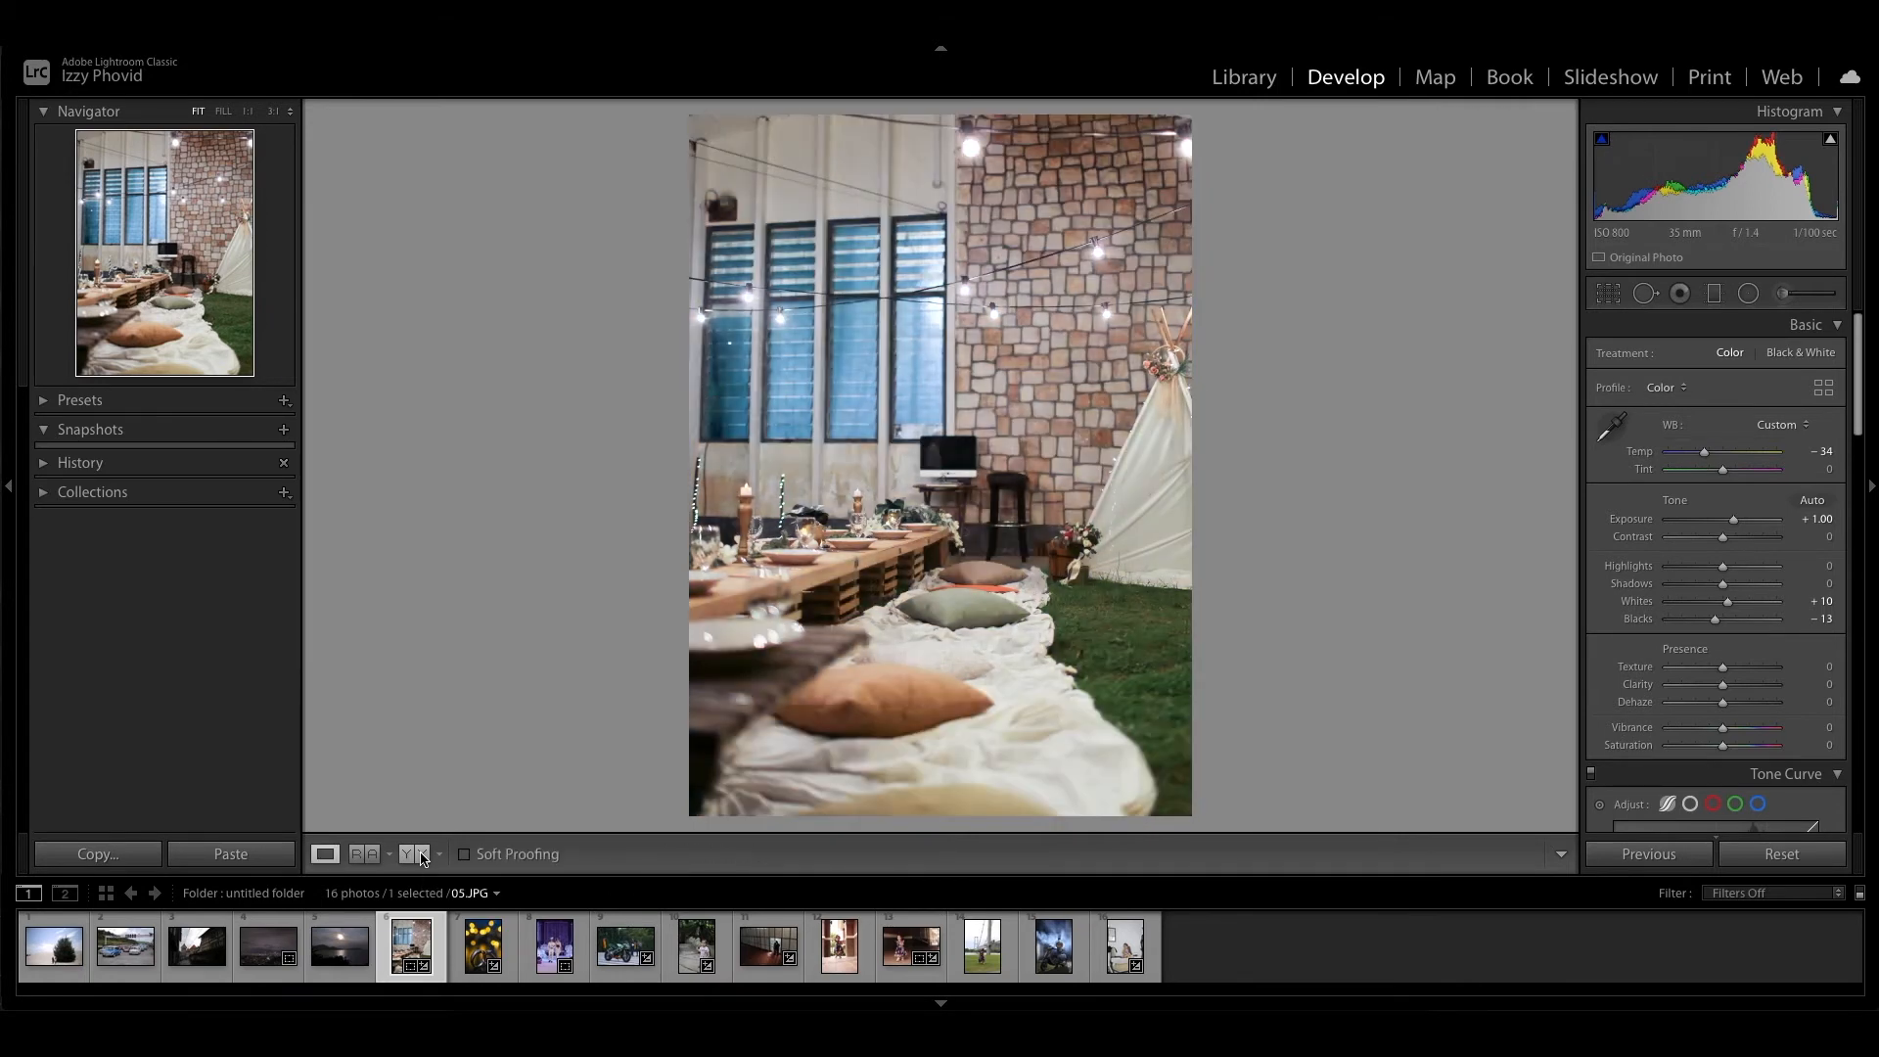
{"action": "key", "text": "backslash"}
{"action": "key", "text": "backslash"}
{"action": "key", "text": "backslash"}
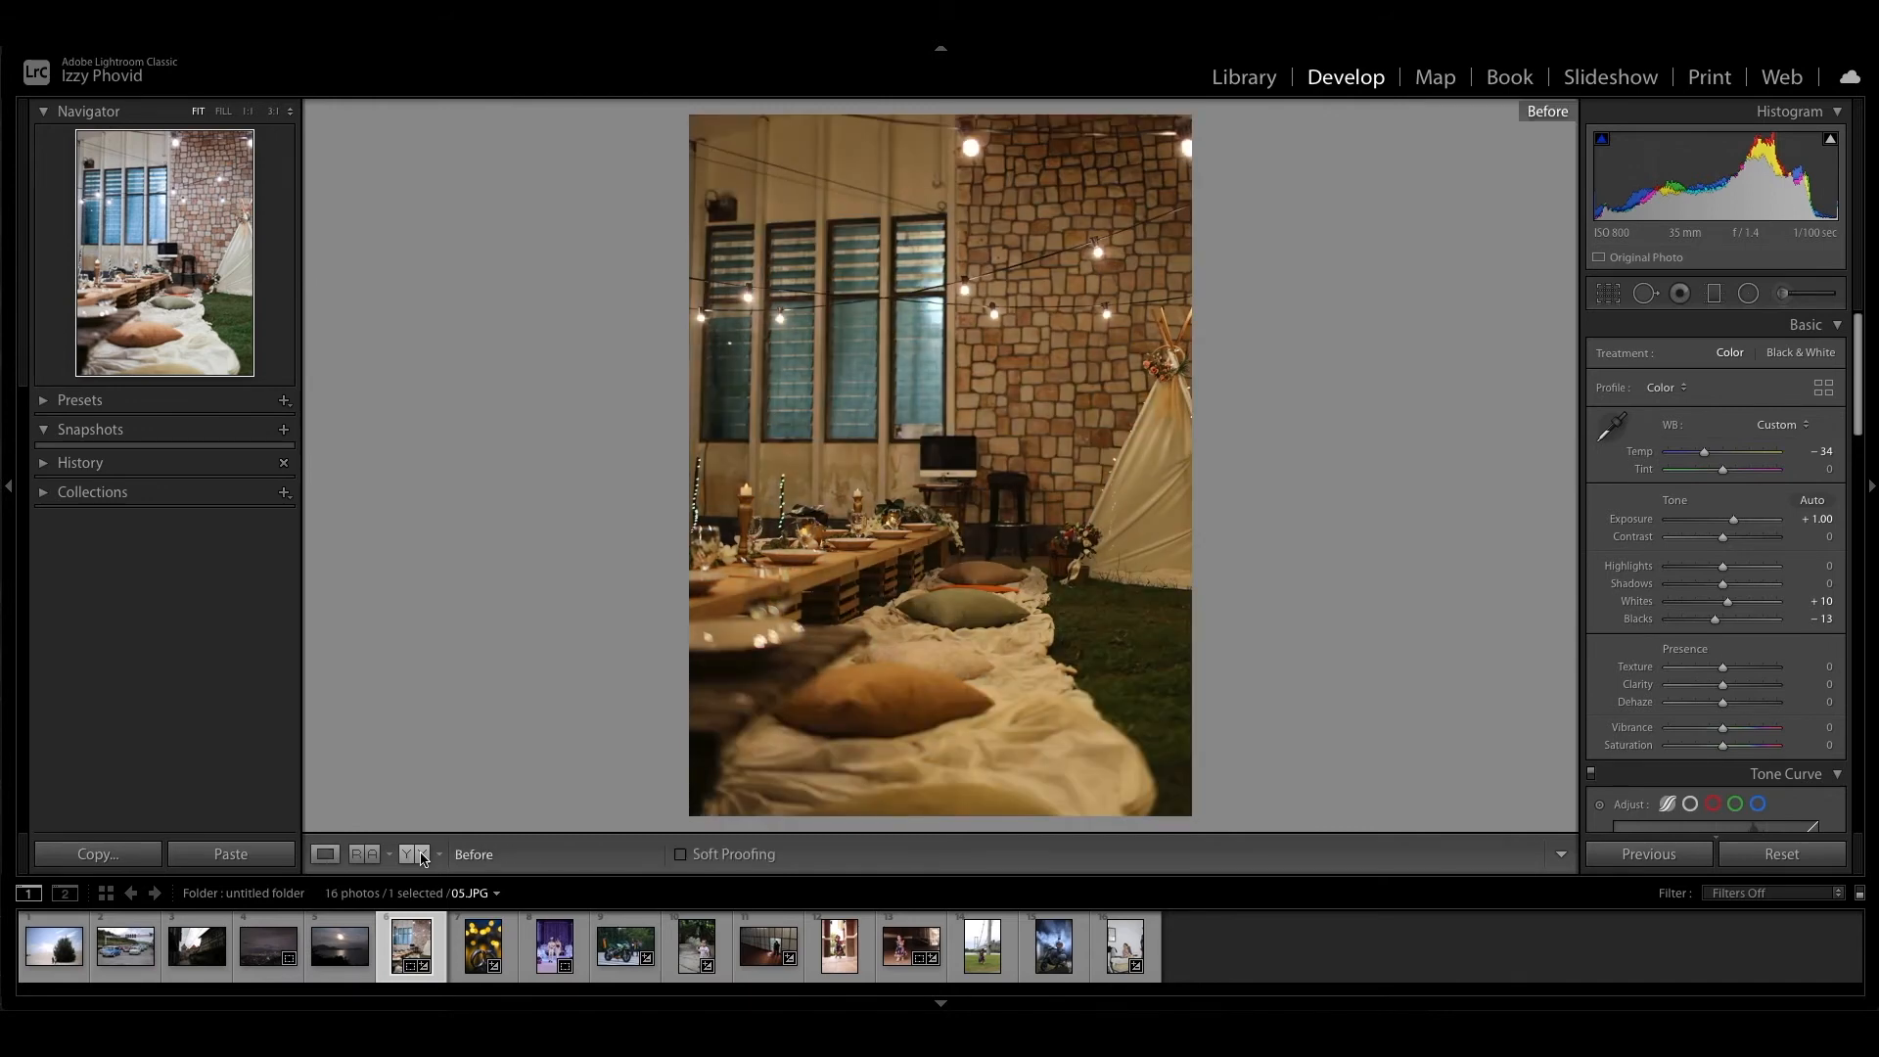
{"action": "key", "text": "backslash"}
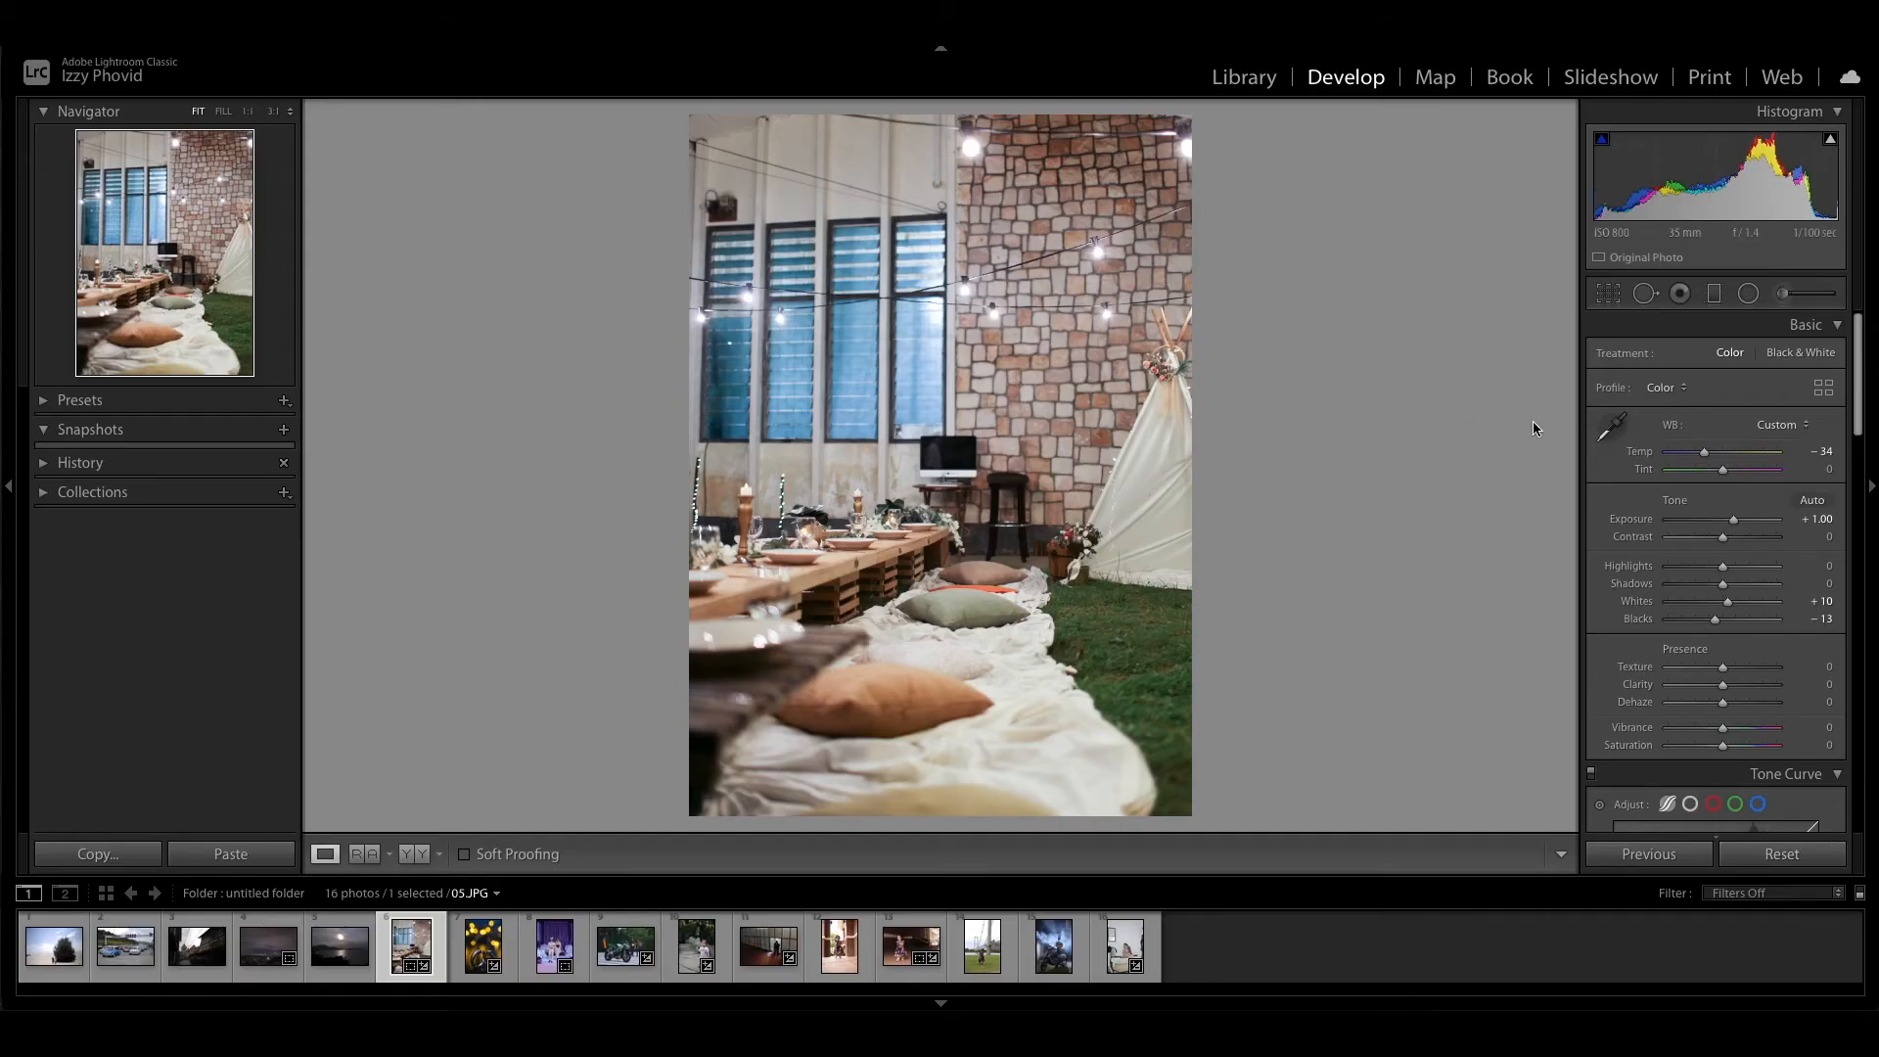
- Try resetting all of the picnic photo's edits at once, and undo the reset
{"action": "left_click", "coordinate": [1804, 861]}
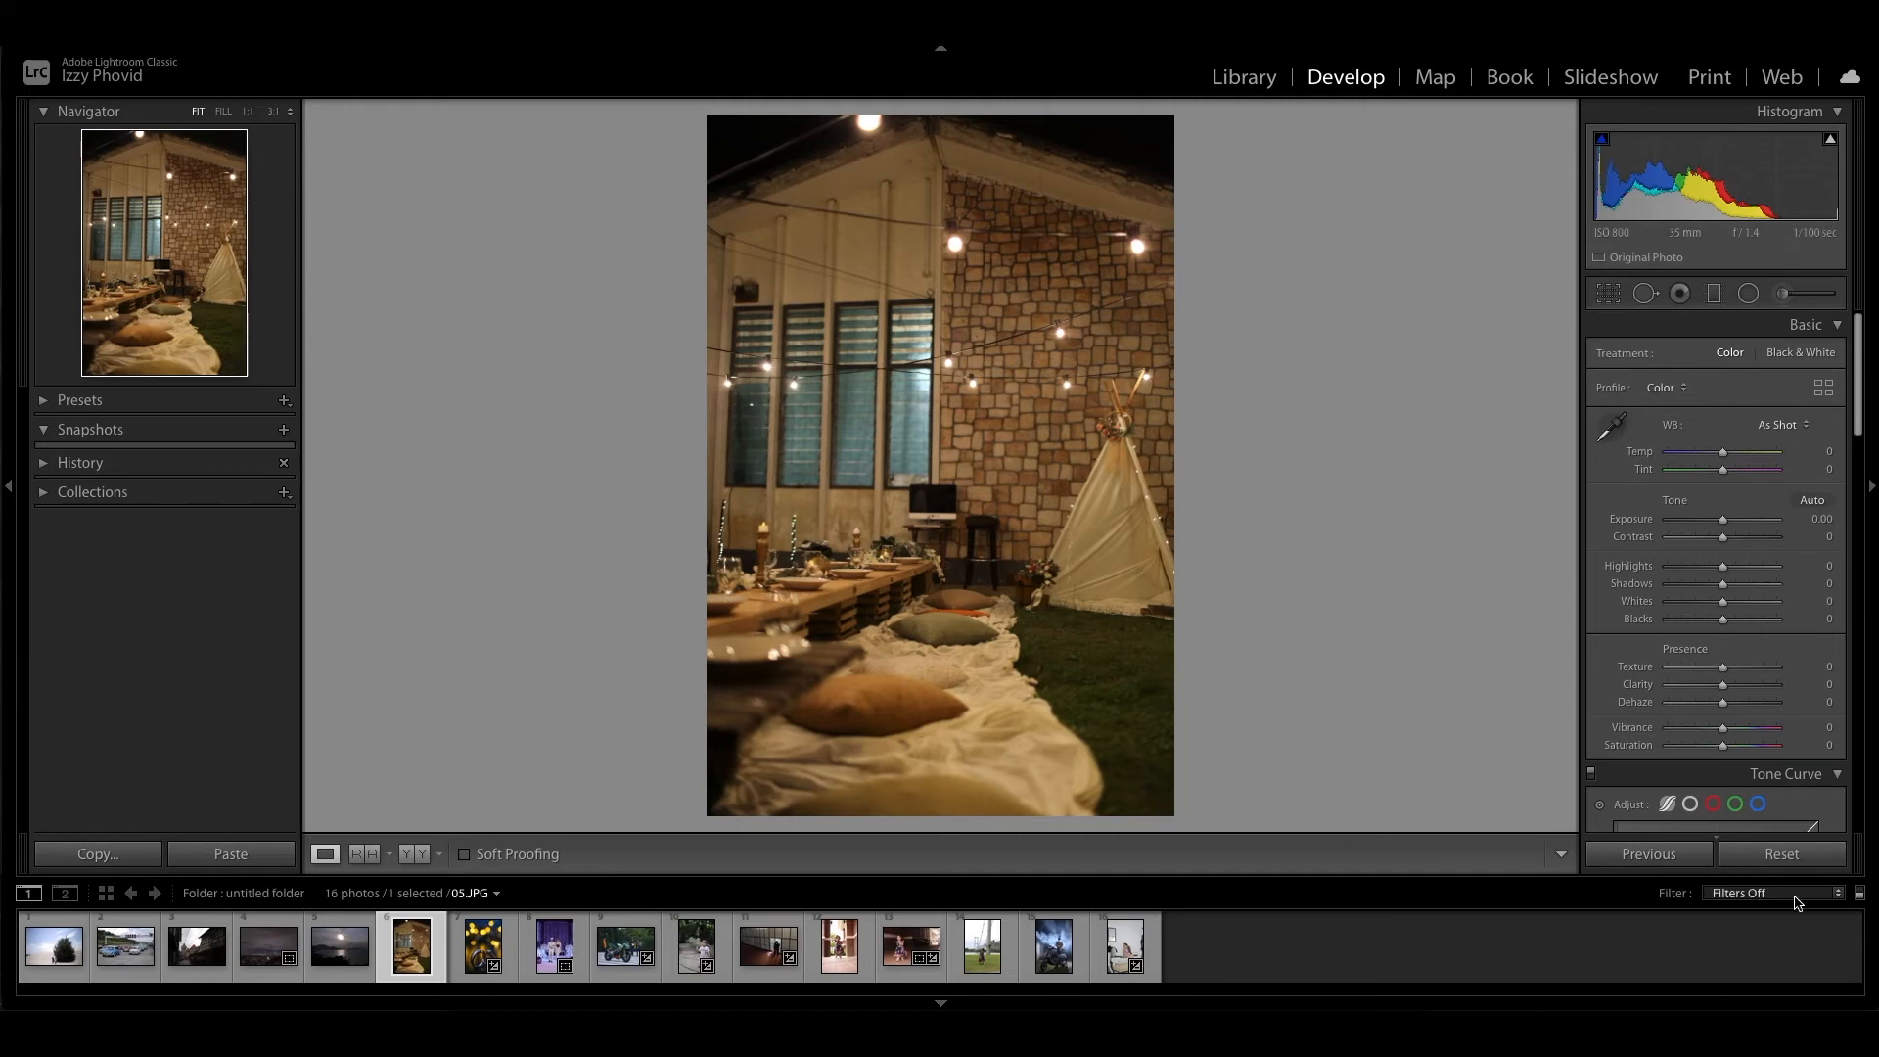
{"action": "key", "text": "ctrl+z"}
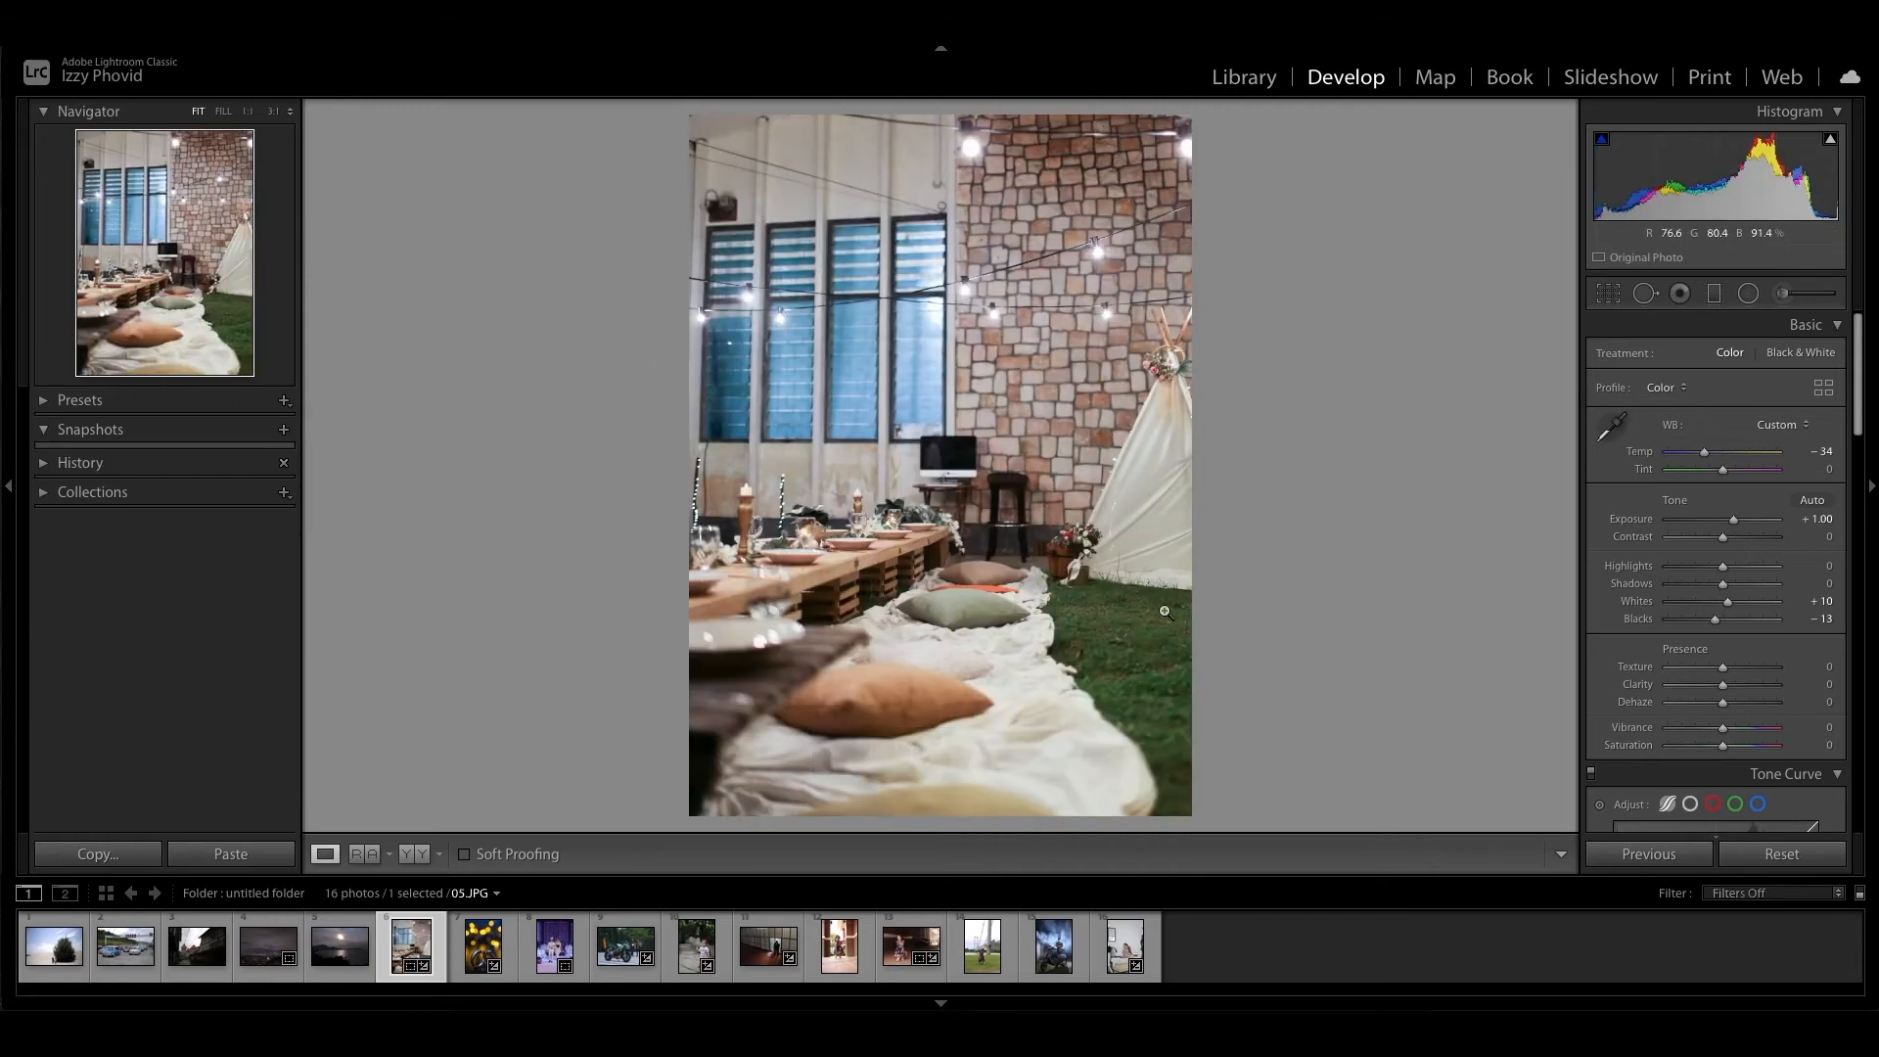
- Shift the picnic photo's Contrast, and reset Contrast, Whites, Exposure and Temp individually to their default values
{"action": "mouse_move", "coordinate": [1723, 537]}
{"action": "left_mouse_down"}
{"action": "mouse_move", "coordinate": [1758, 541]}
{"action": "mouse_move", "coordinate": [1723, 550]}
{"action": "left_mouse_up"}
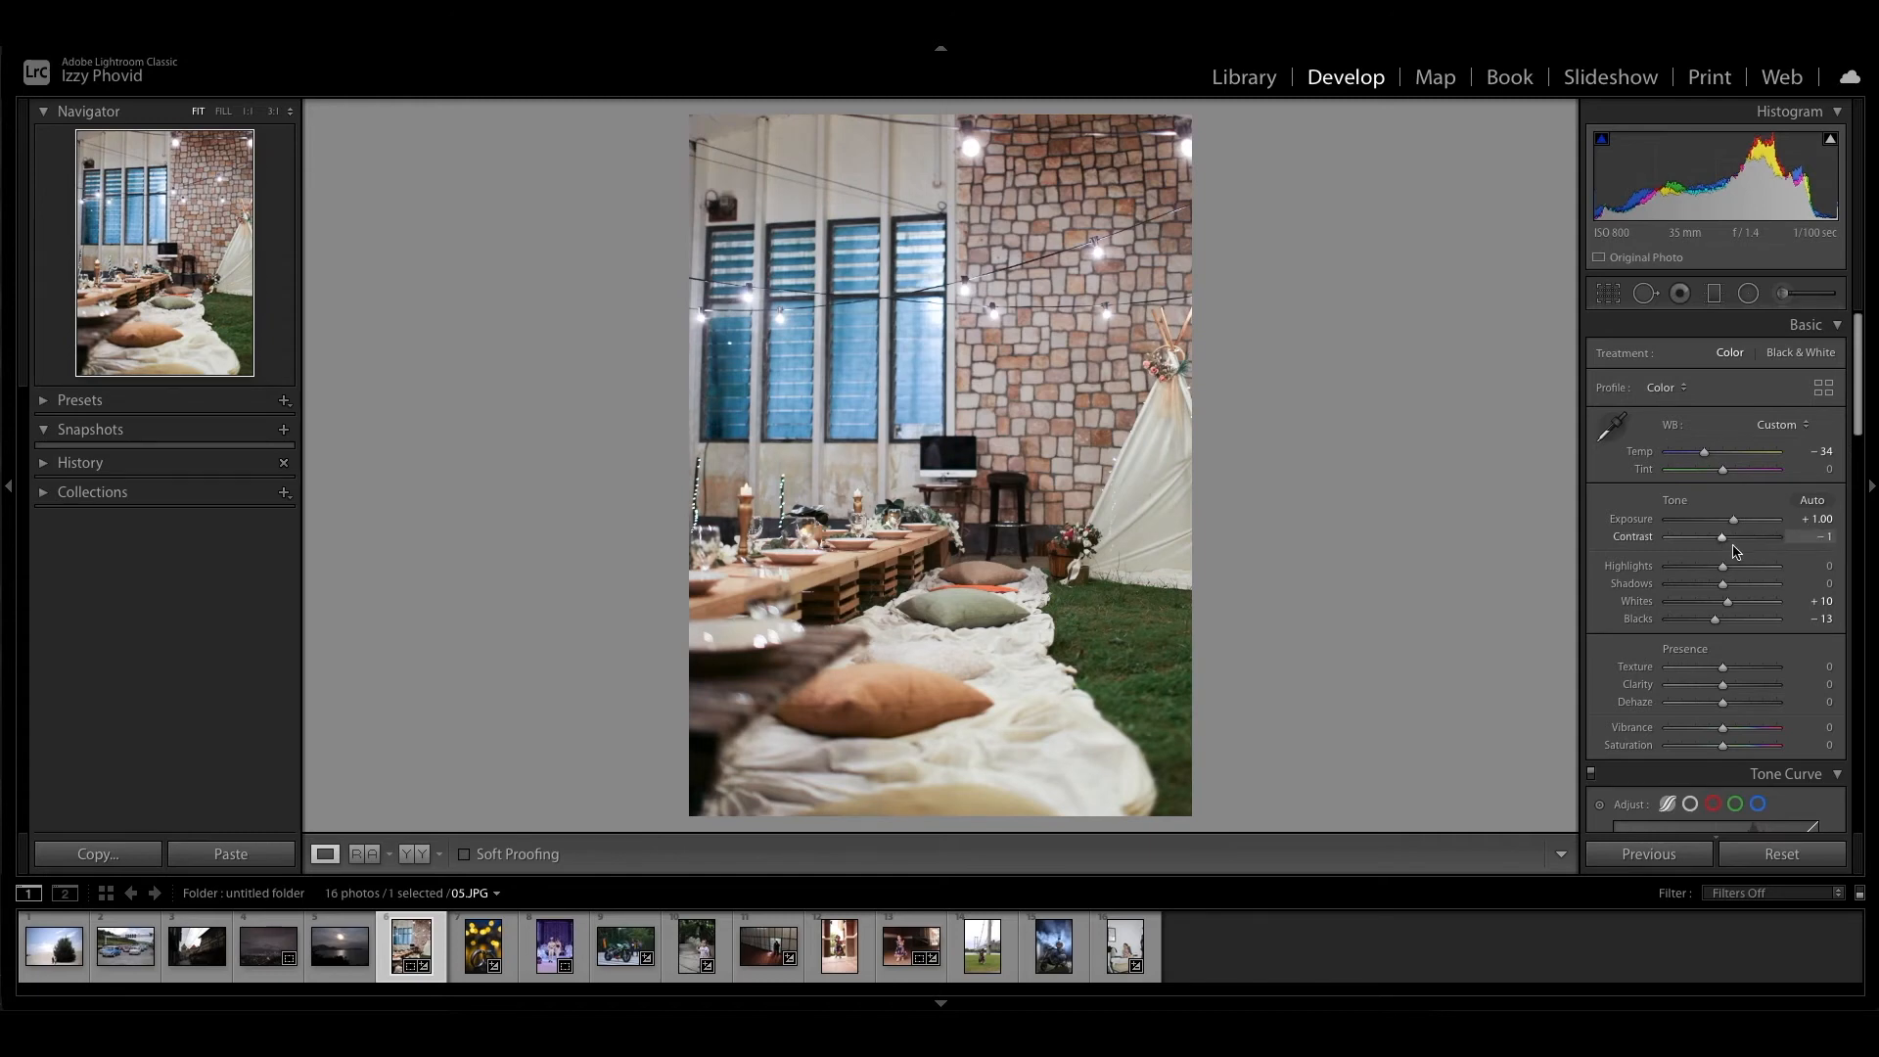
{"action": "left_click_drag", "start_coordinate": [1726, 548], "coordinate": [1750, 546]}
{"action": "double_click", "coordinate": [1636, 542]}
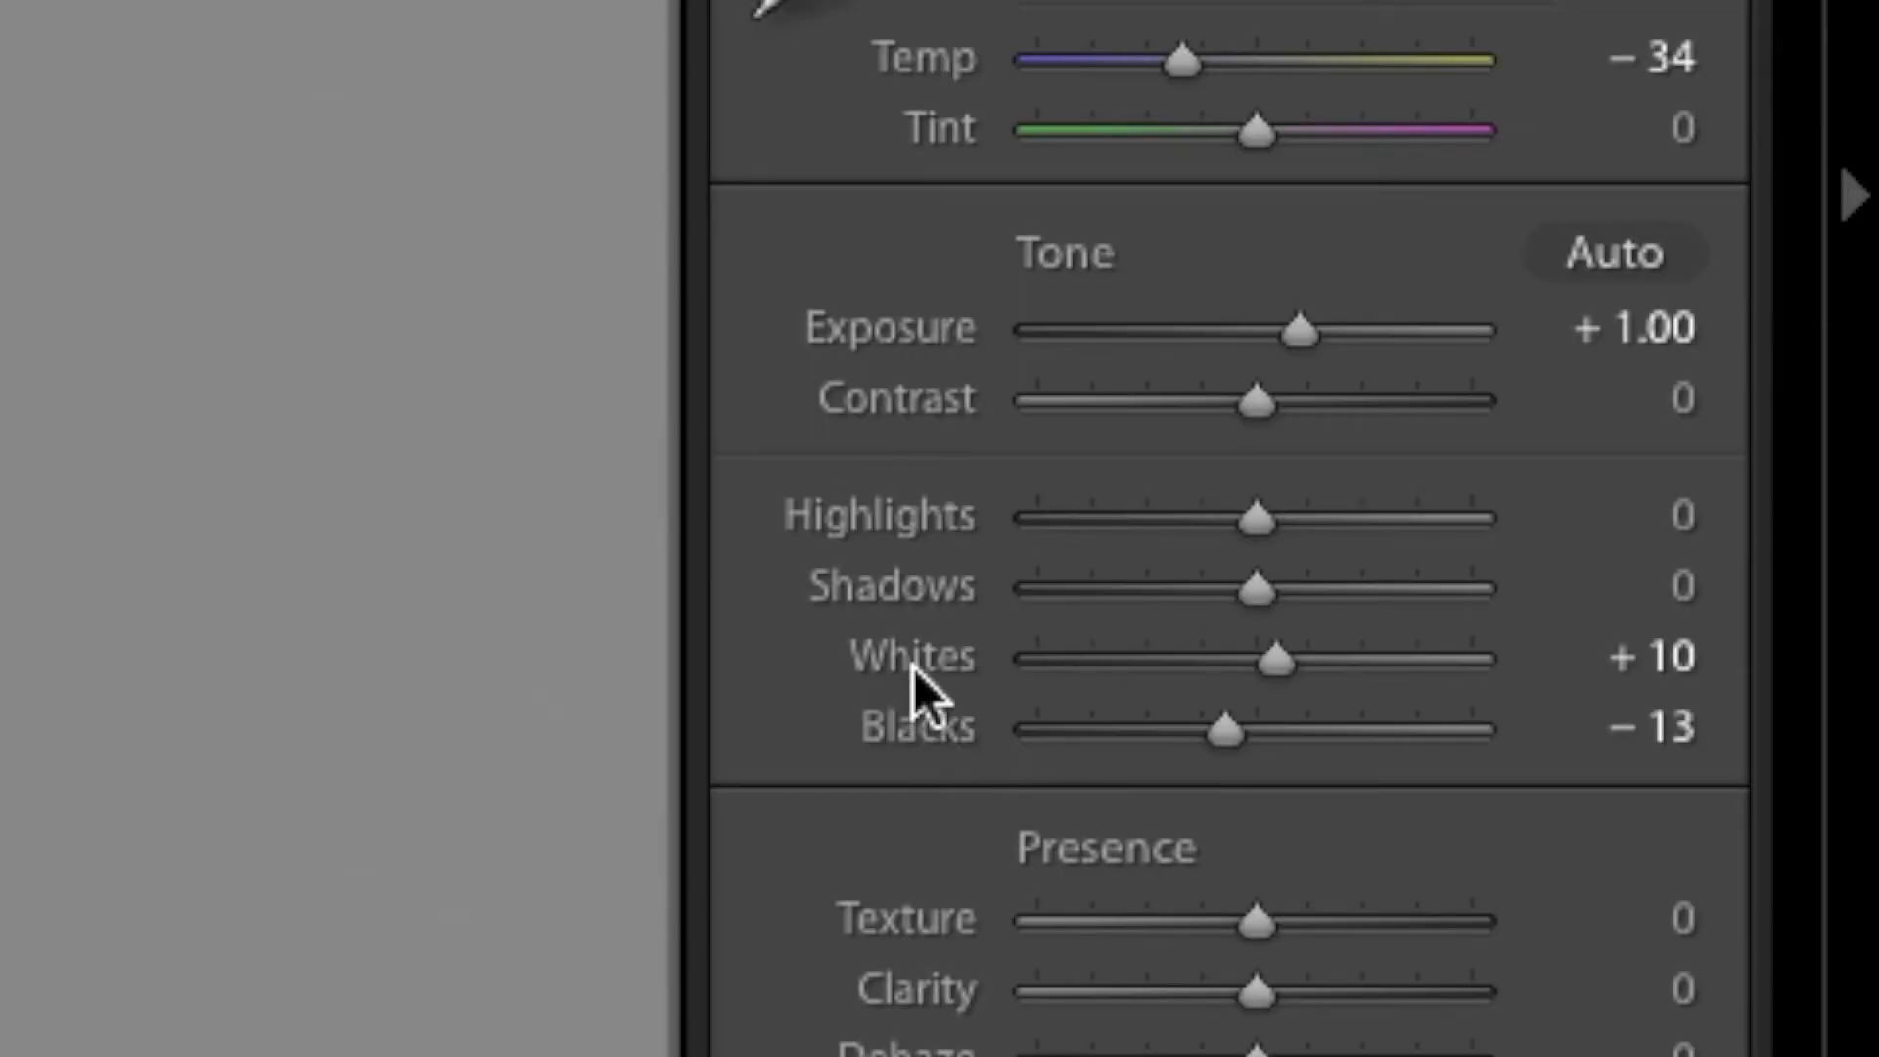
{"action": "double_click", "coordinate": [914, 667]}
{"action": "double_click", "coordinate": [890, 327]}
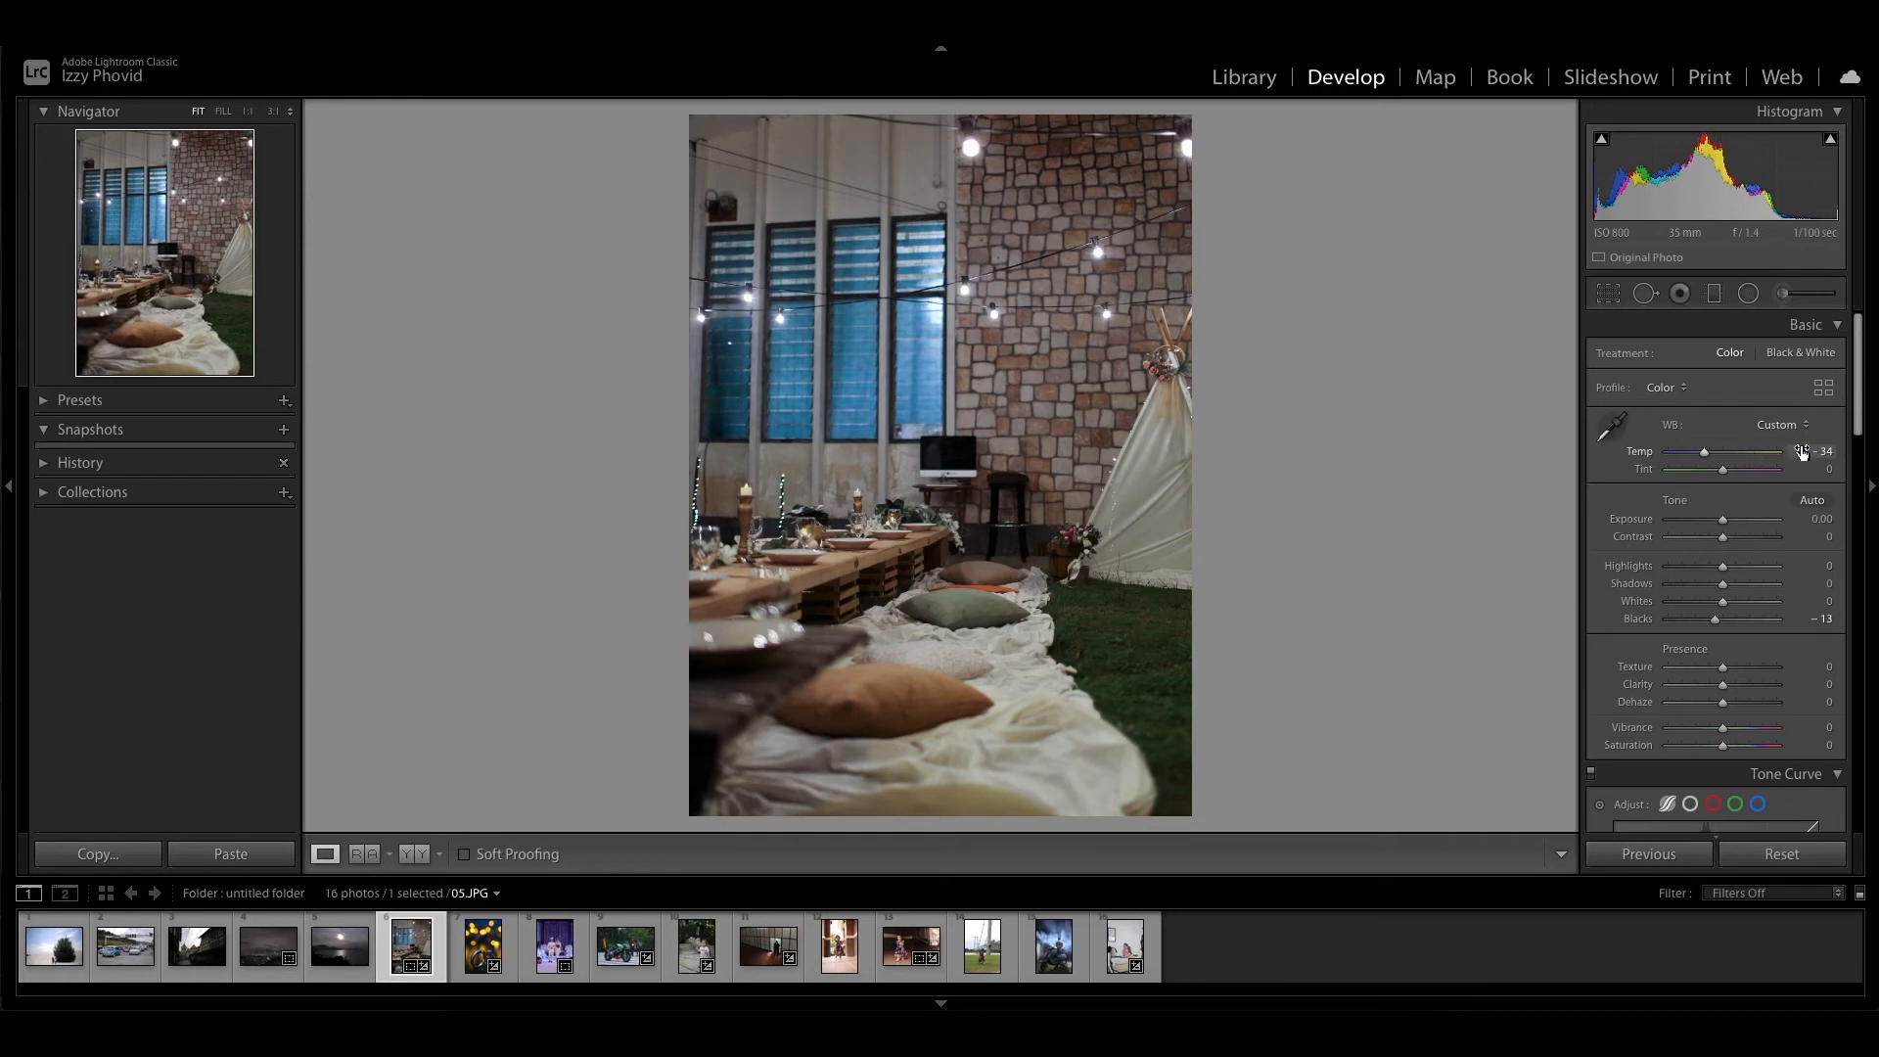
{"action": "double_click", "coordinate": [1641, 455]}
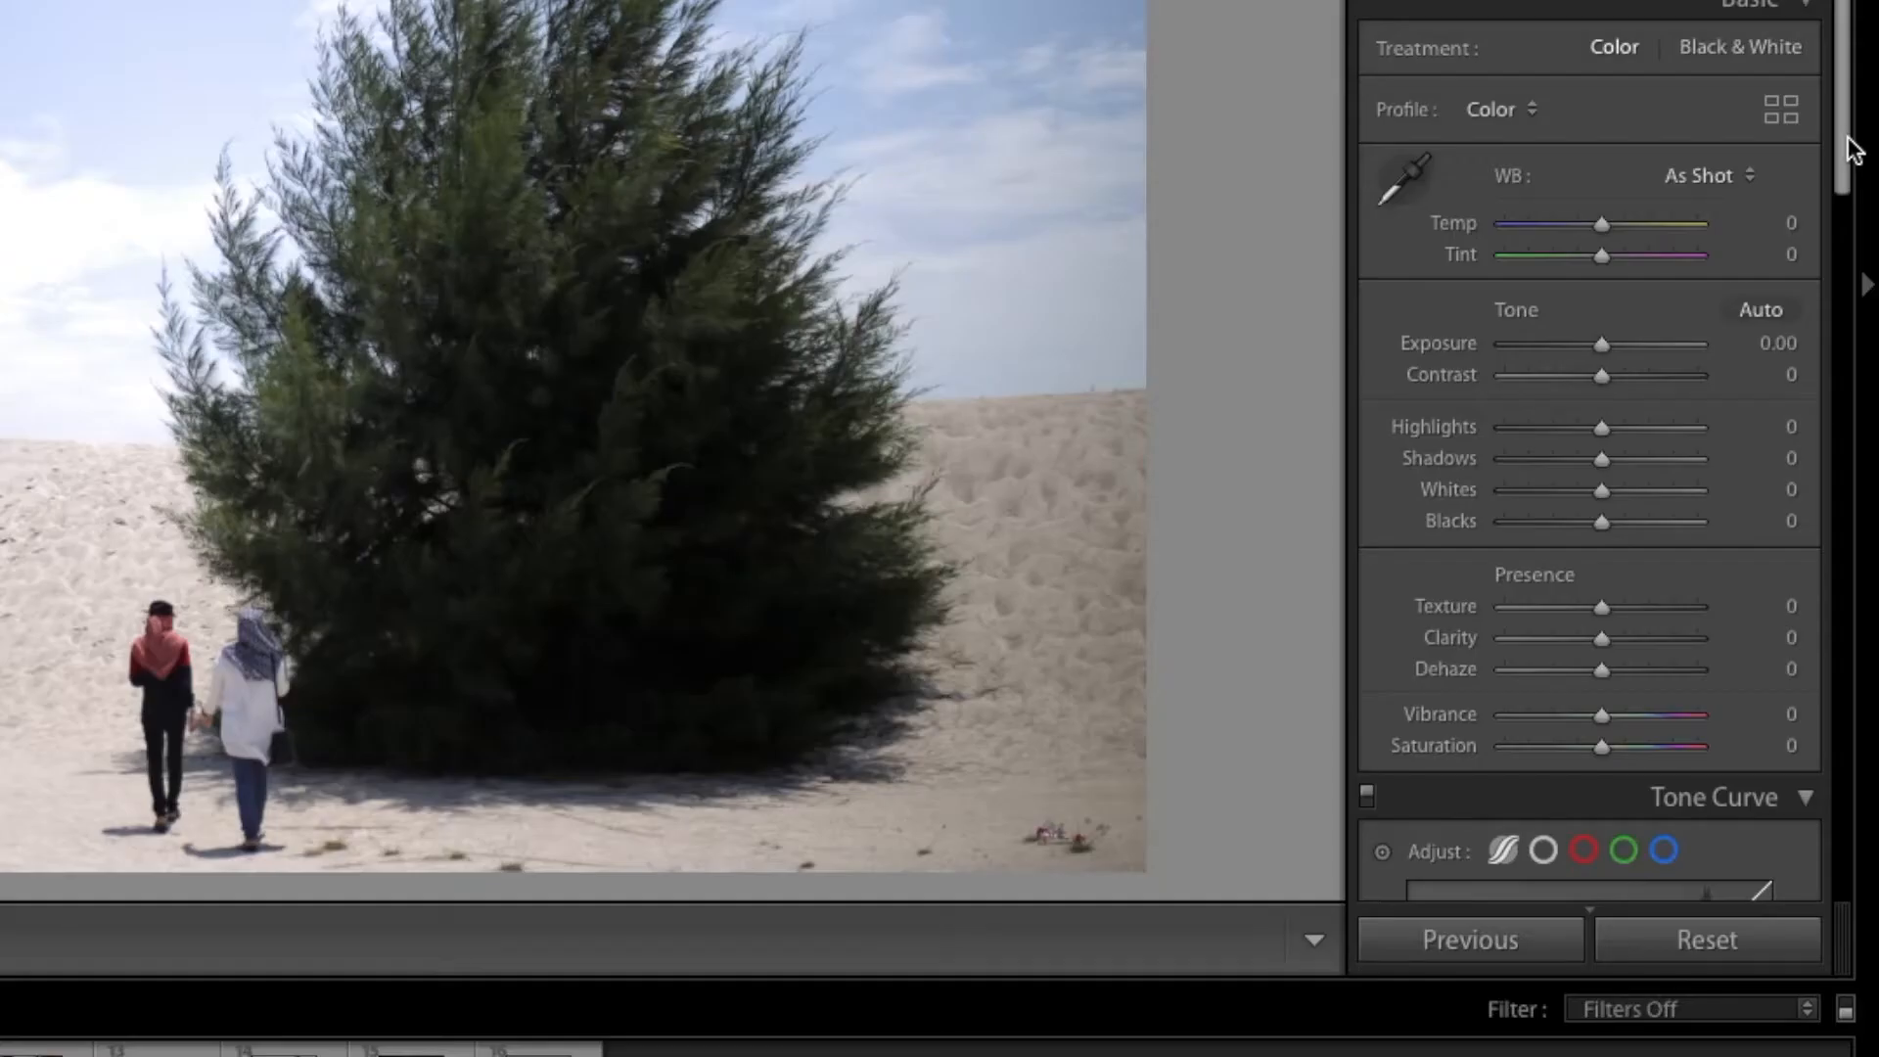
- Examine the HSL/Color adjustments for the beach tree photo in the per-colour layout, and switch back to the HSL layout
{"action": "left_click_drag", "start_coordinate": [1863, 400], "coordinate": [1861, 453]}
{"action": "left_click_drag", "start_coordinate": [1848, 224], "coordinate": [1811, 492]}
{"action": "scroll", "coordinate": [1713, 323], "scroll_direction": "up", "scroll_amount": 3}
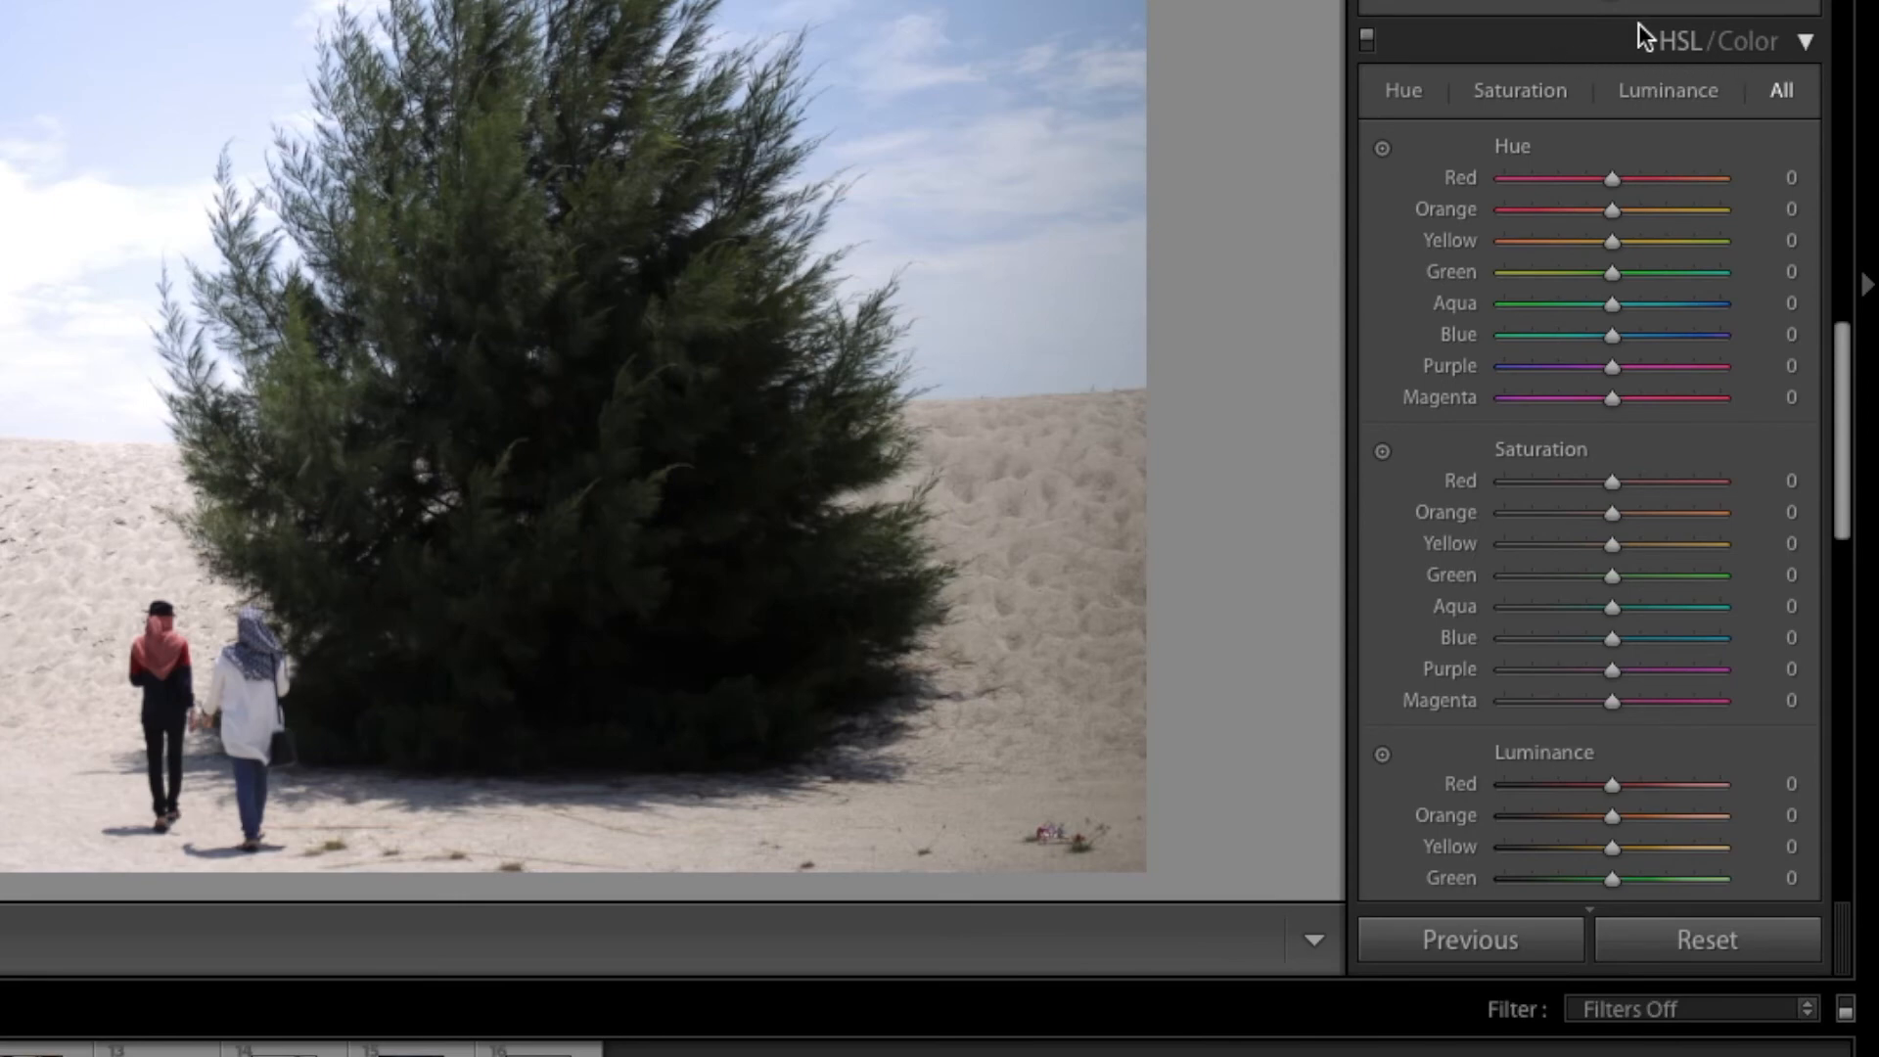
{"action": "left_click", "coordinate": [1774, 42]}
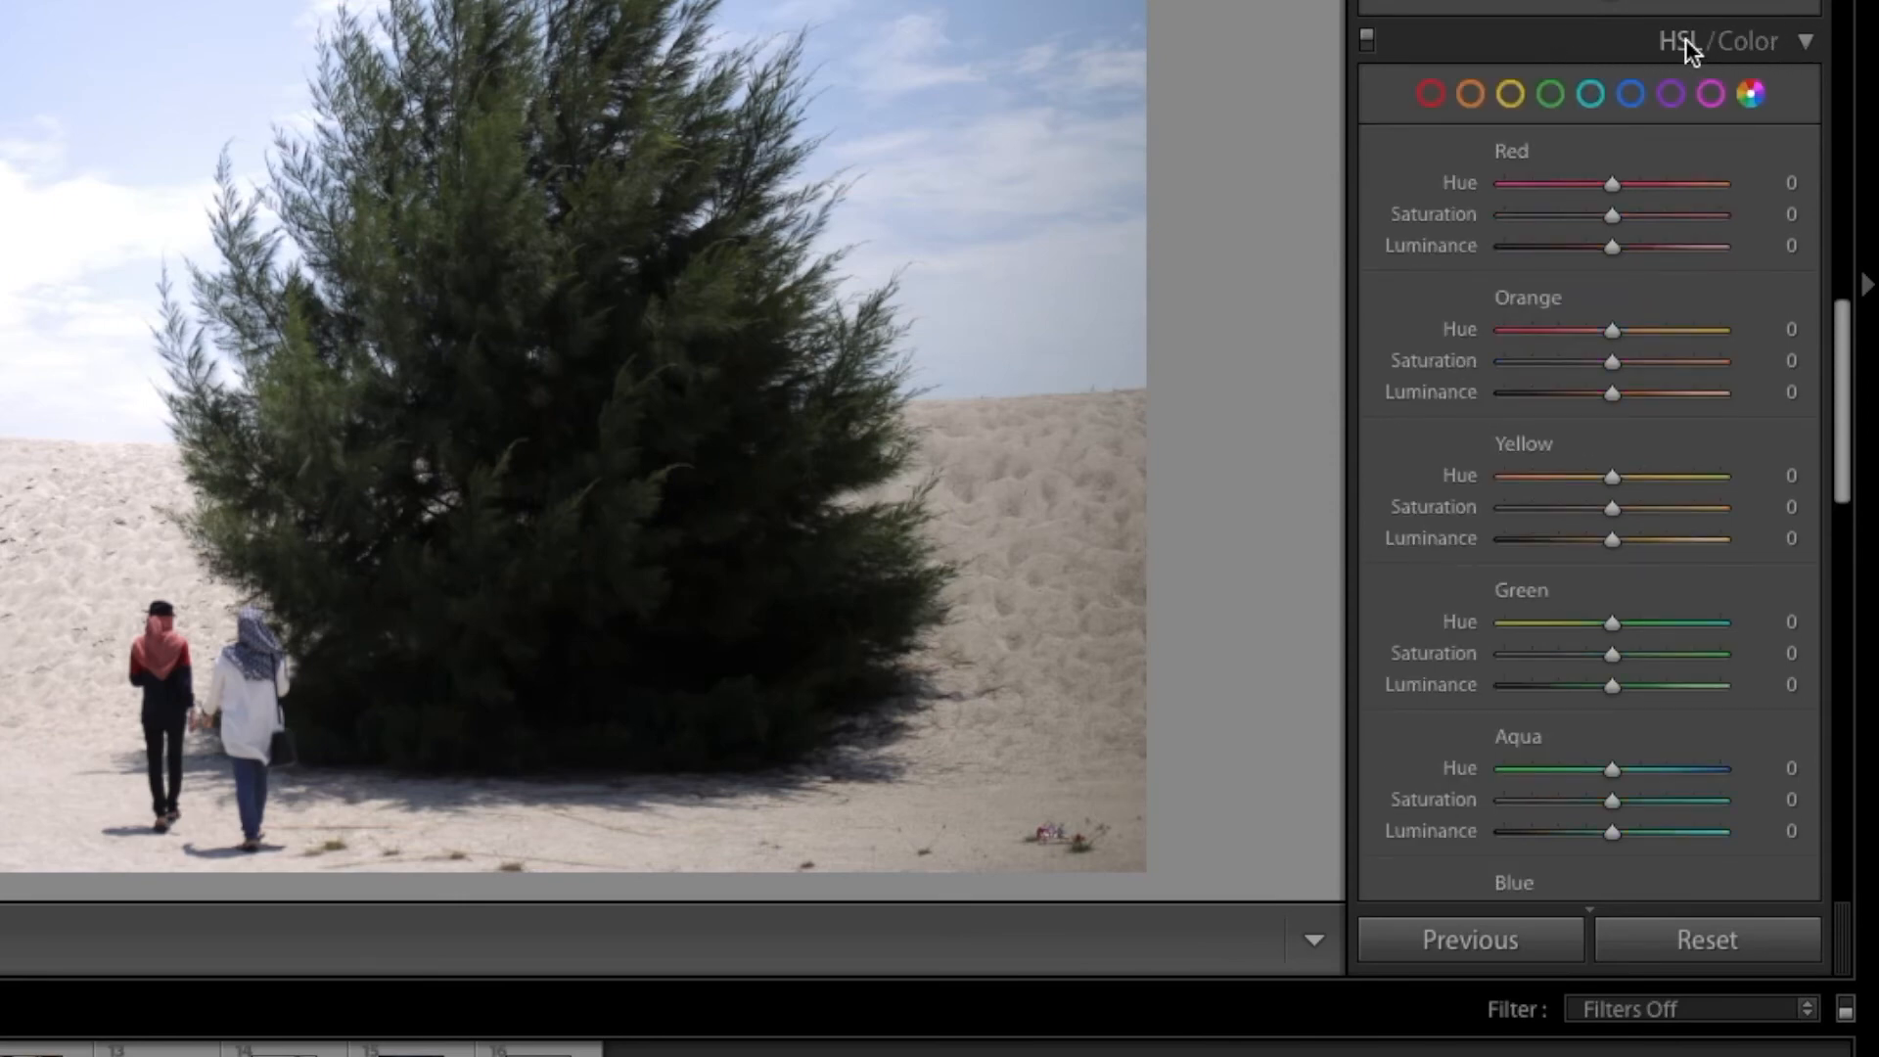
{"action": "left_click", "coordinate": [1685, 39]}
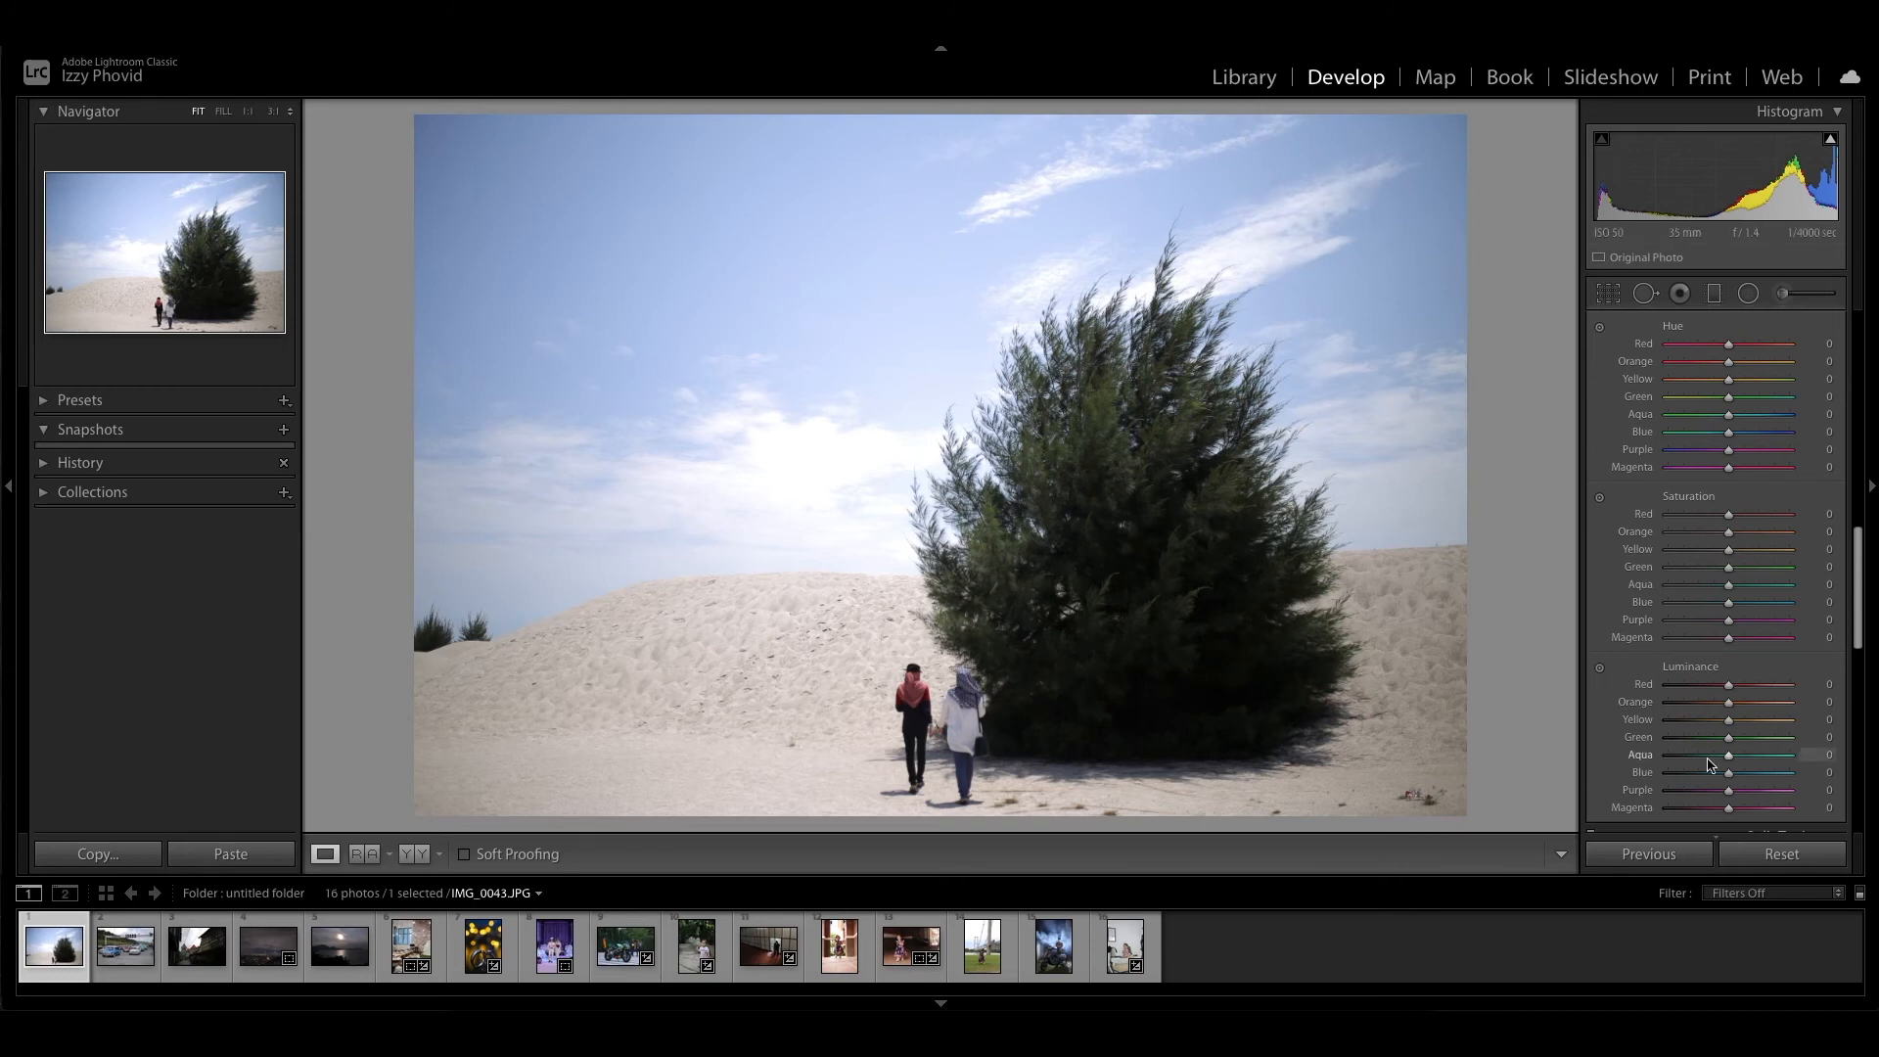
- Lower the Blue luminance to -56 to deepen the sky in the beach tree photo
{"action": "left_click_drag", "start_coordinate": [1729, 773], "coordinate": [1728, 776]}
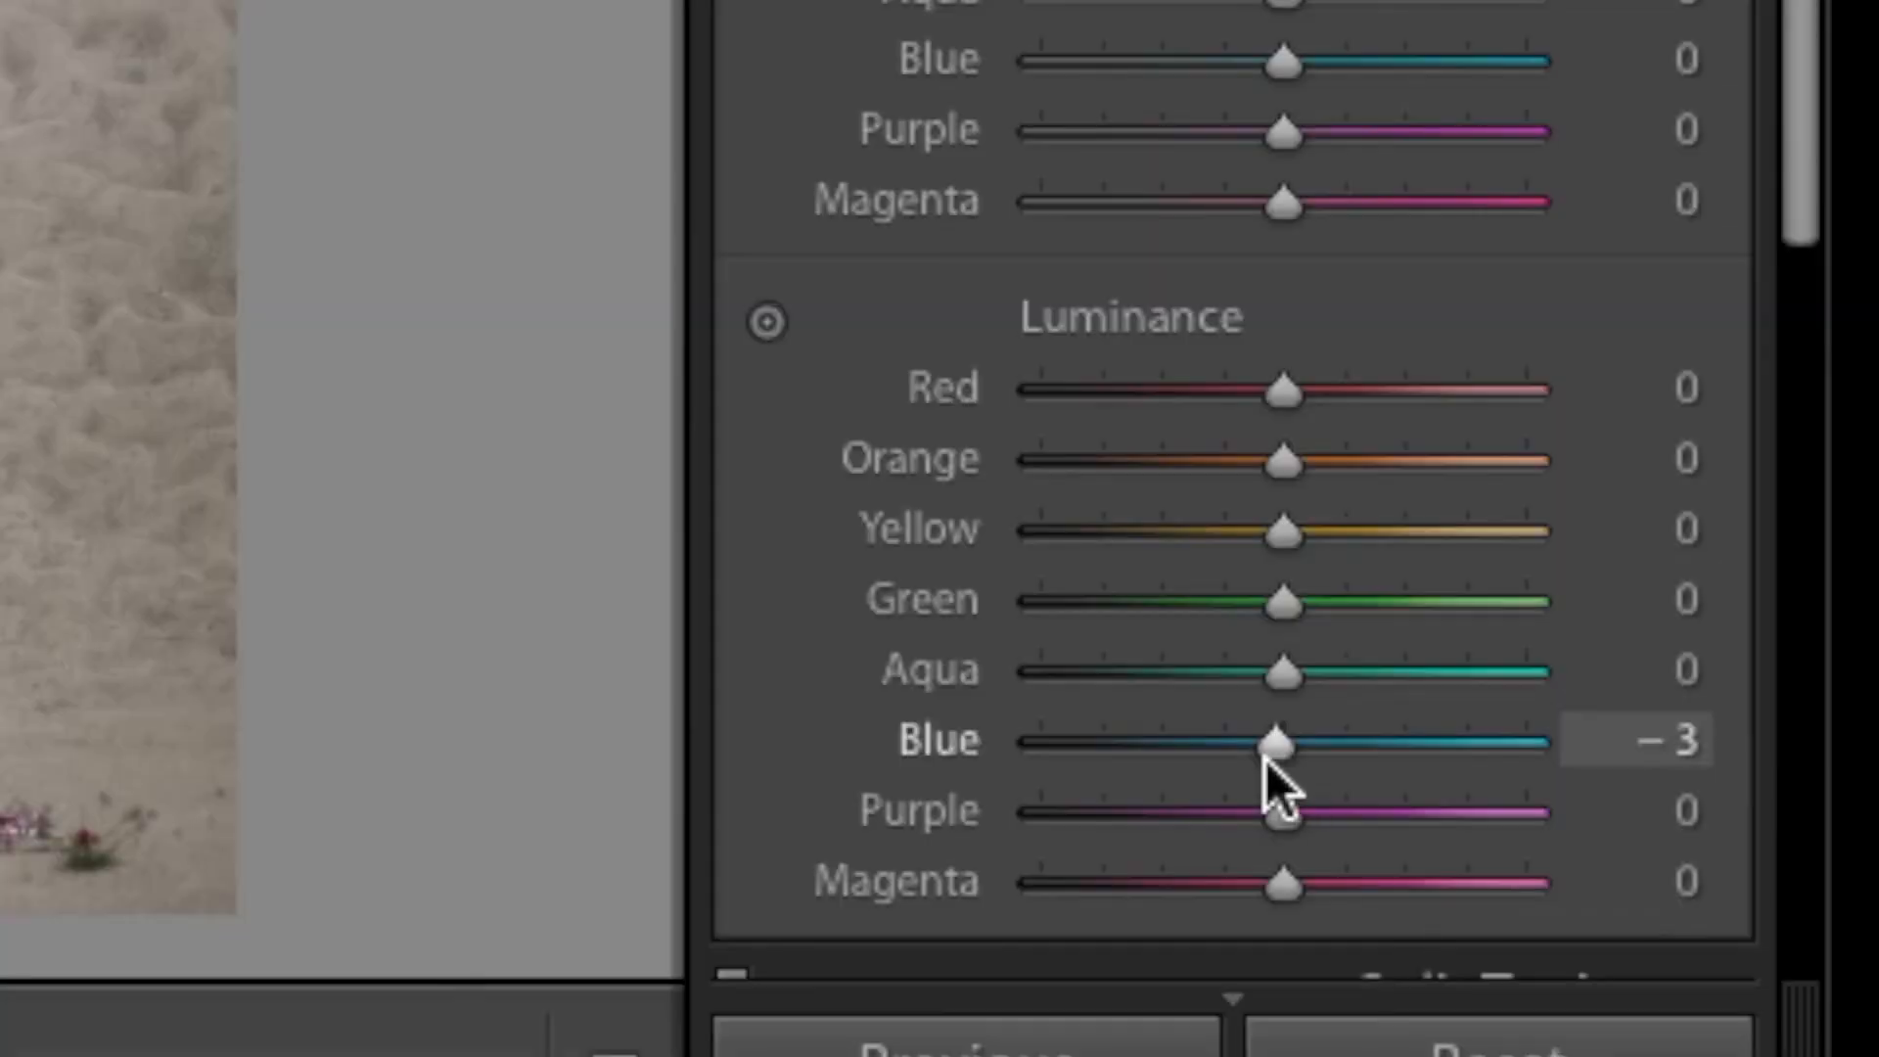
{"action": "left_click_drag", "start_coordinate": [1265, 760], "coordinate": [1165, 782]}
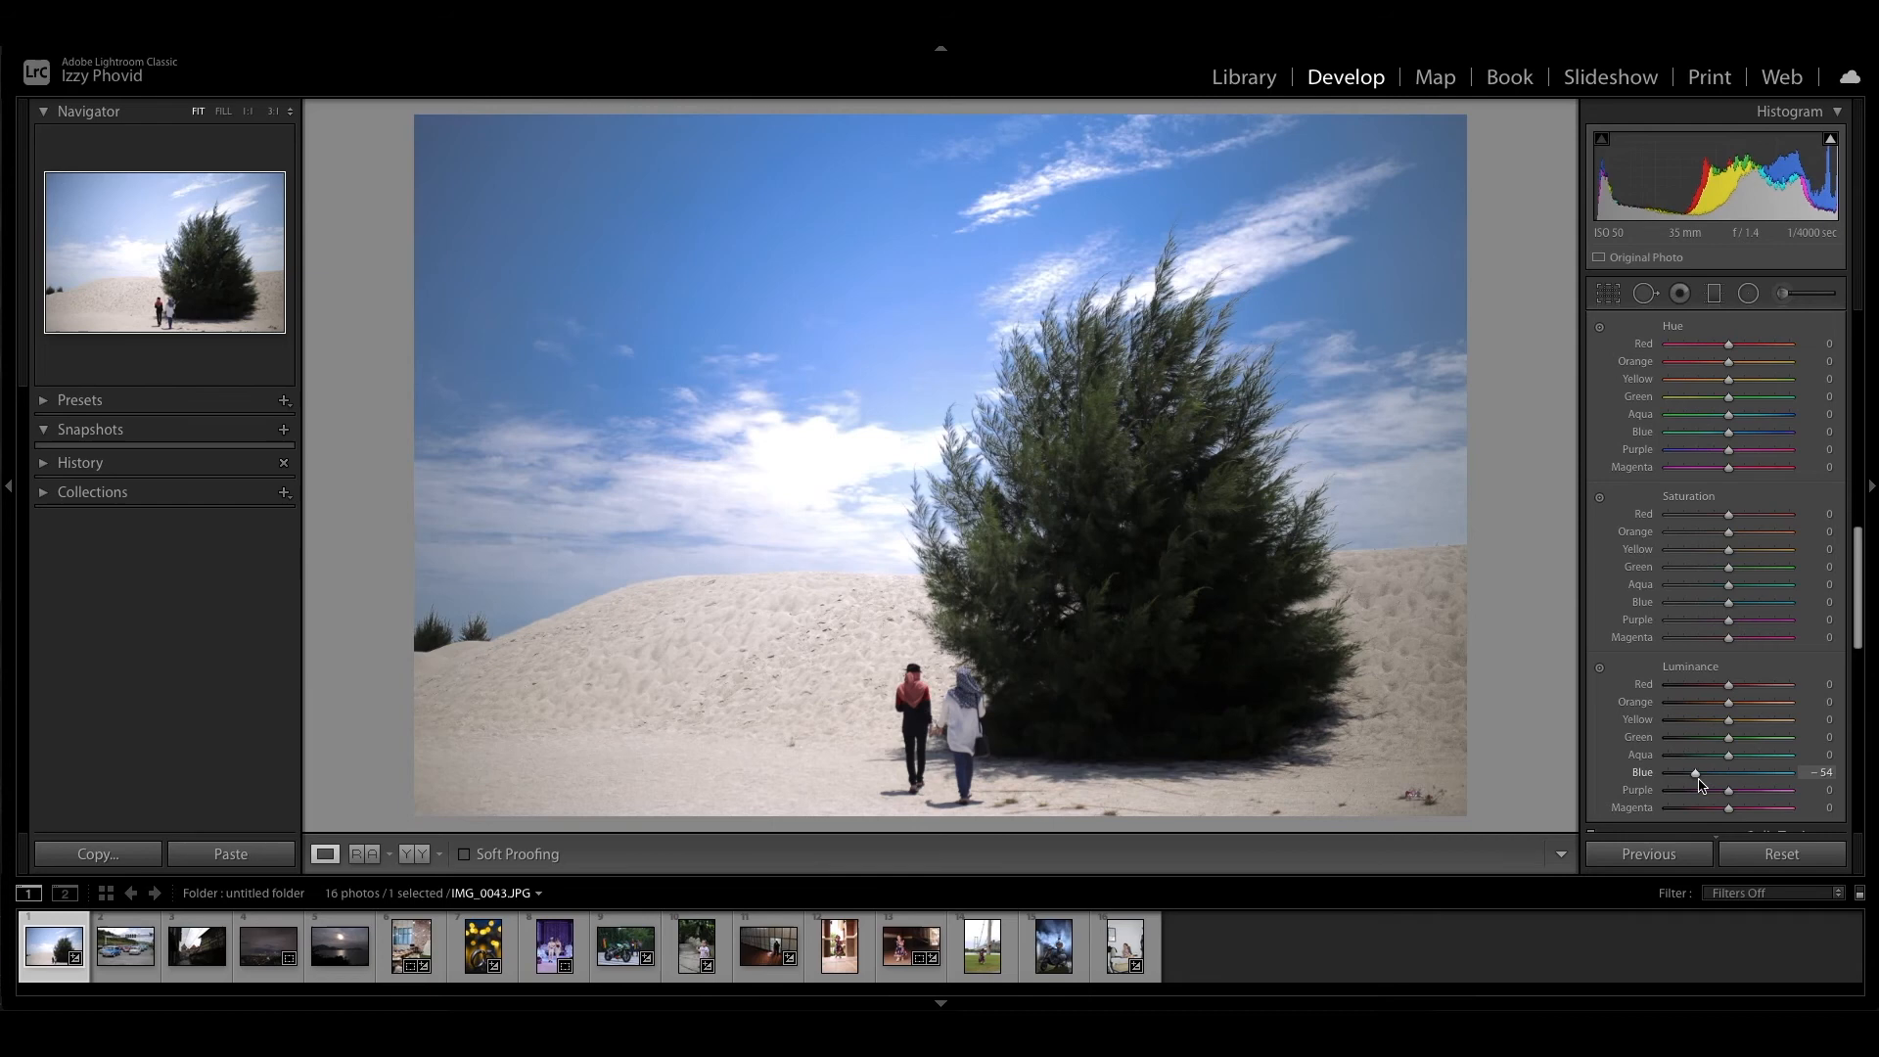
{"action": "left_click_drag", "start_coordinate": [1700, 784], "coordinate": [1701, 784]}
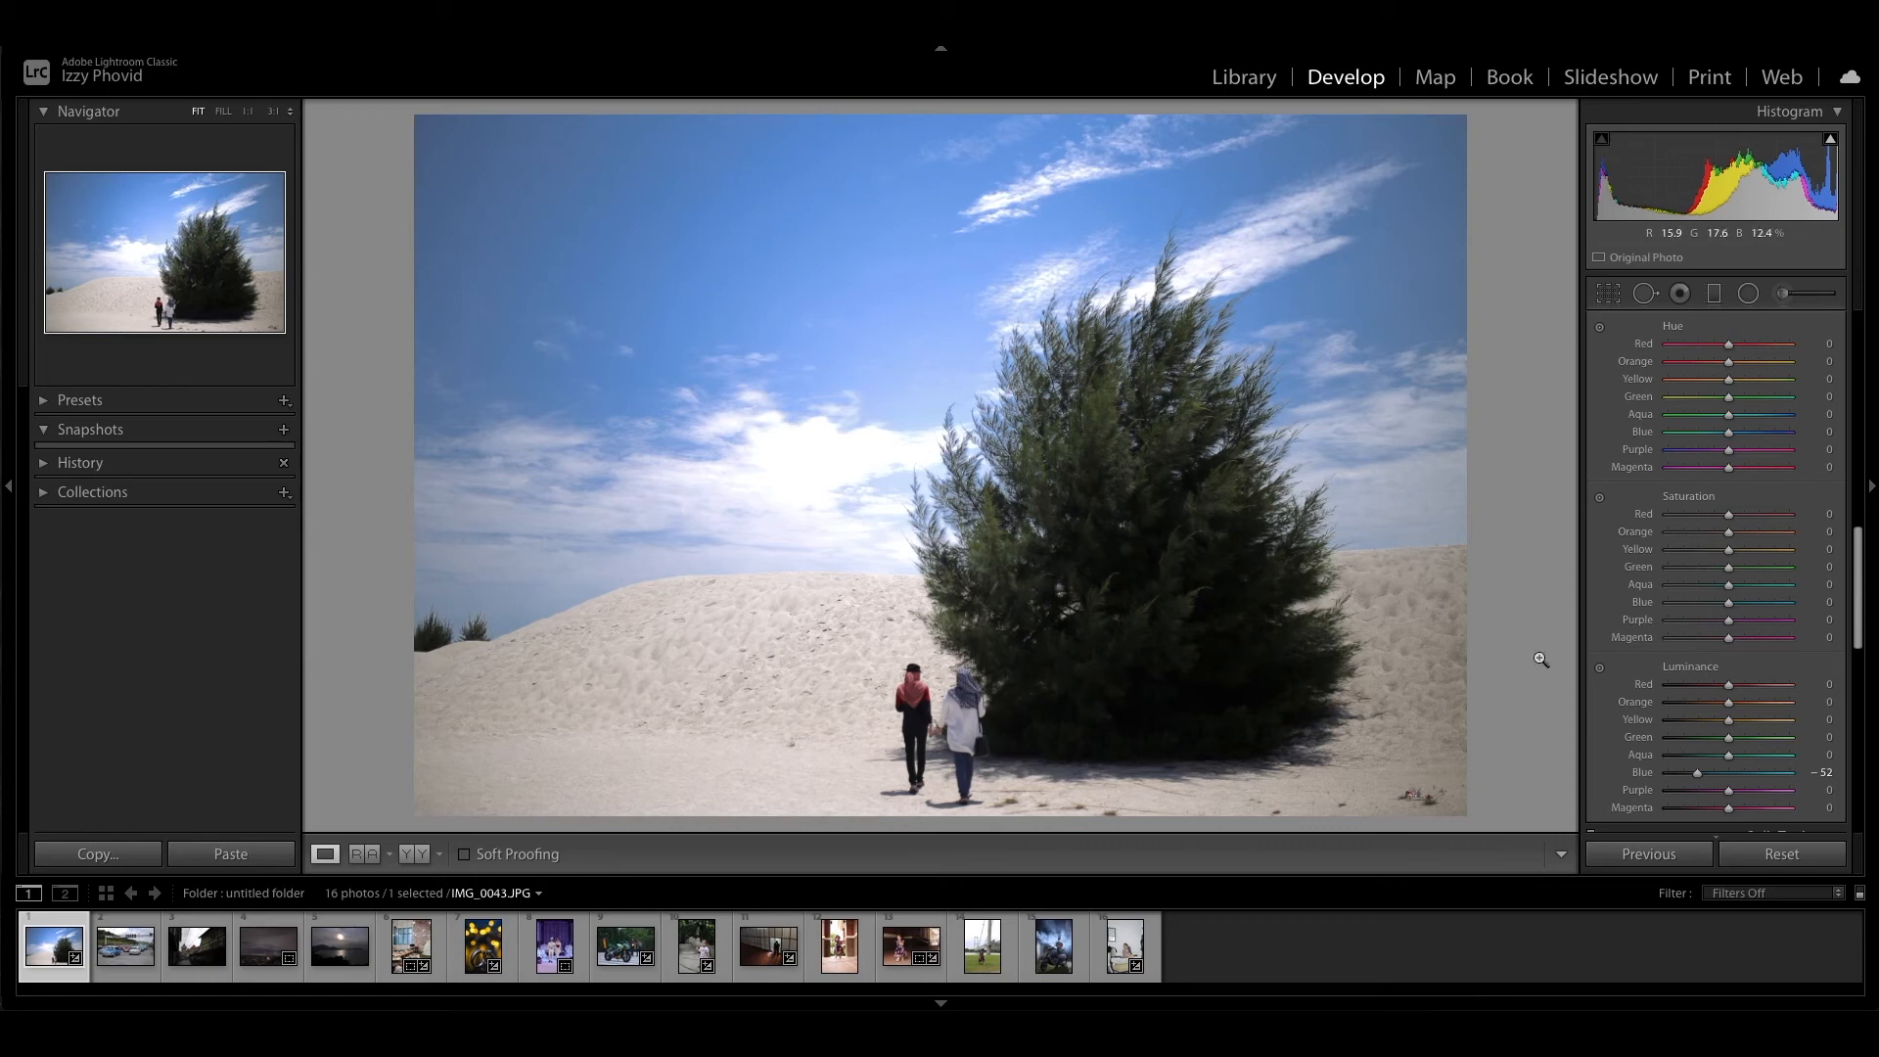
{"action": "left_click_drag", "start_coordinate": [1698, 775], "coordinate": [1696, 775]}
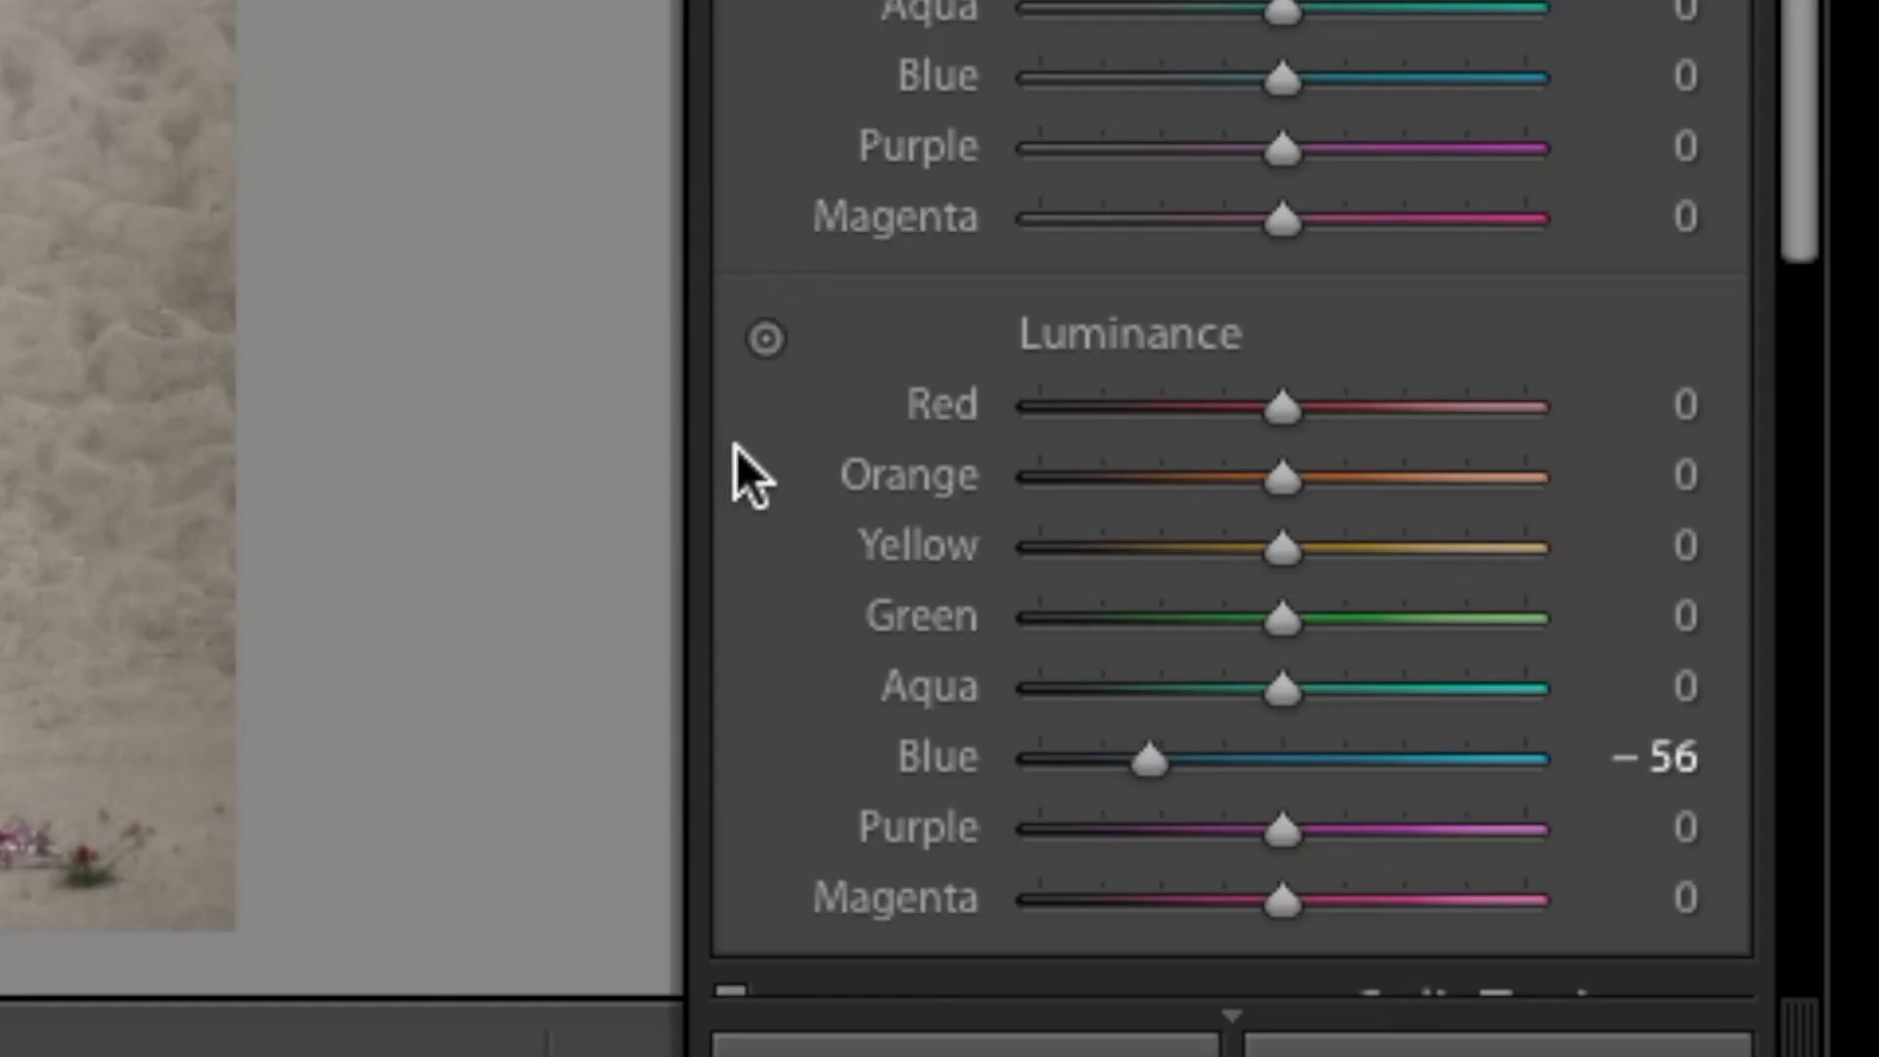
- Darken the sand in the beach tree photo with the targeted Luminance adjustment, bringing Orange to -88 and Yellow to -89
{"action": "left_click", "coordinate": [767, 341]}
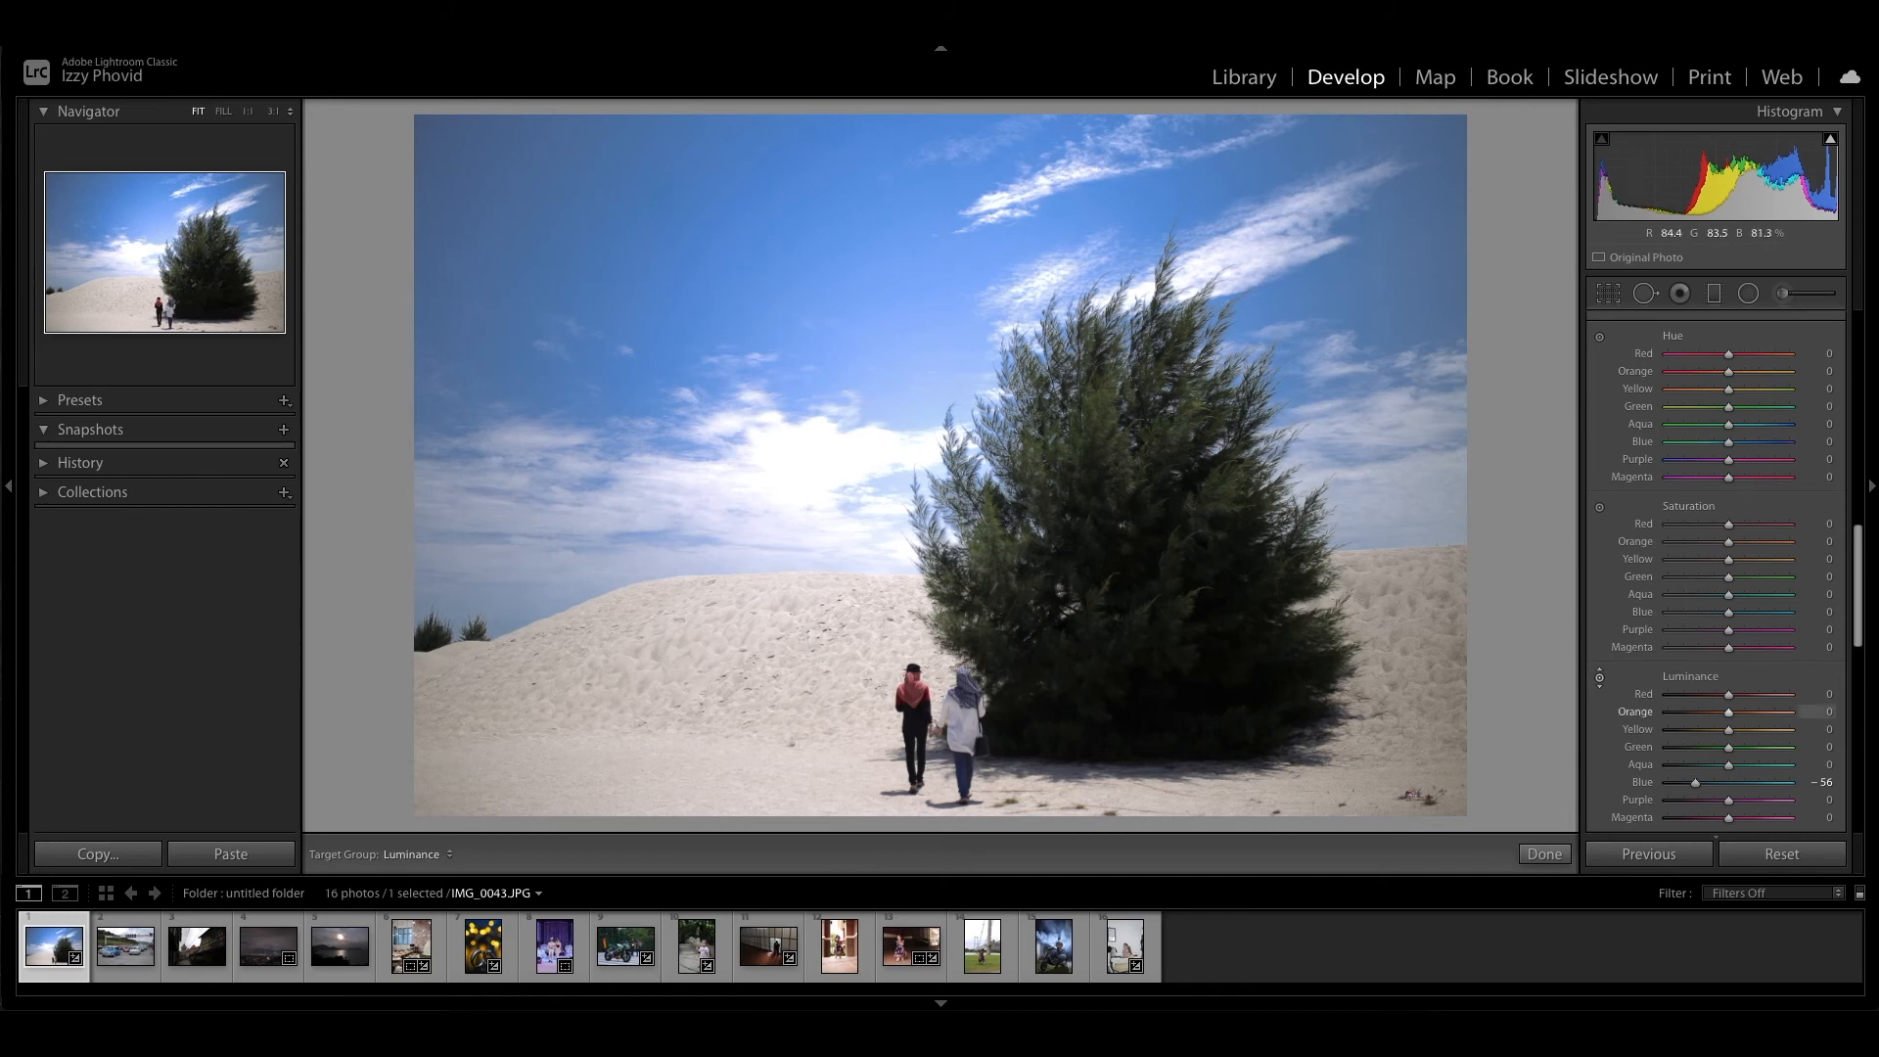
{"action": "left_click_drag", "start_coordinate": [685, 675], "coordinate": [685, 592]}
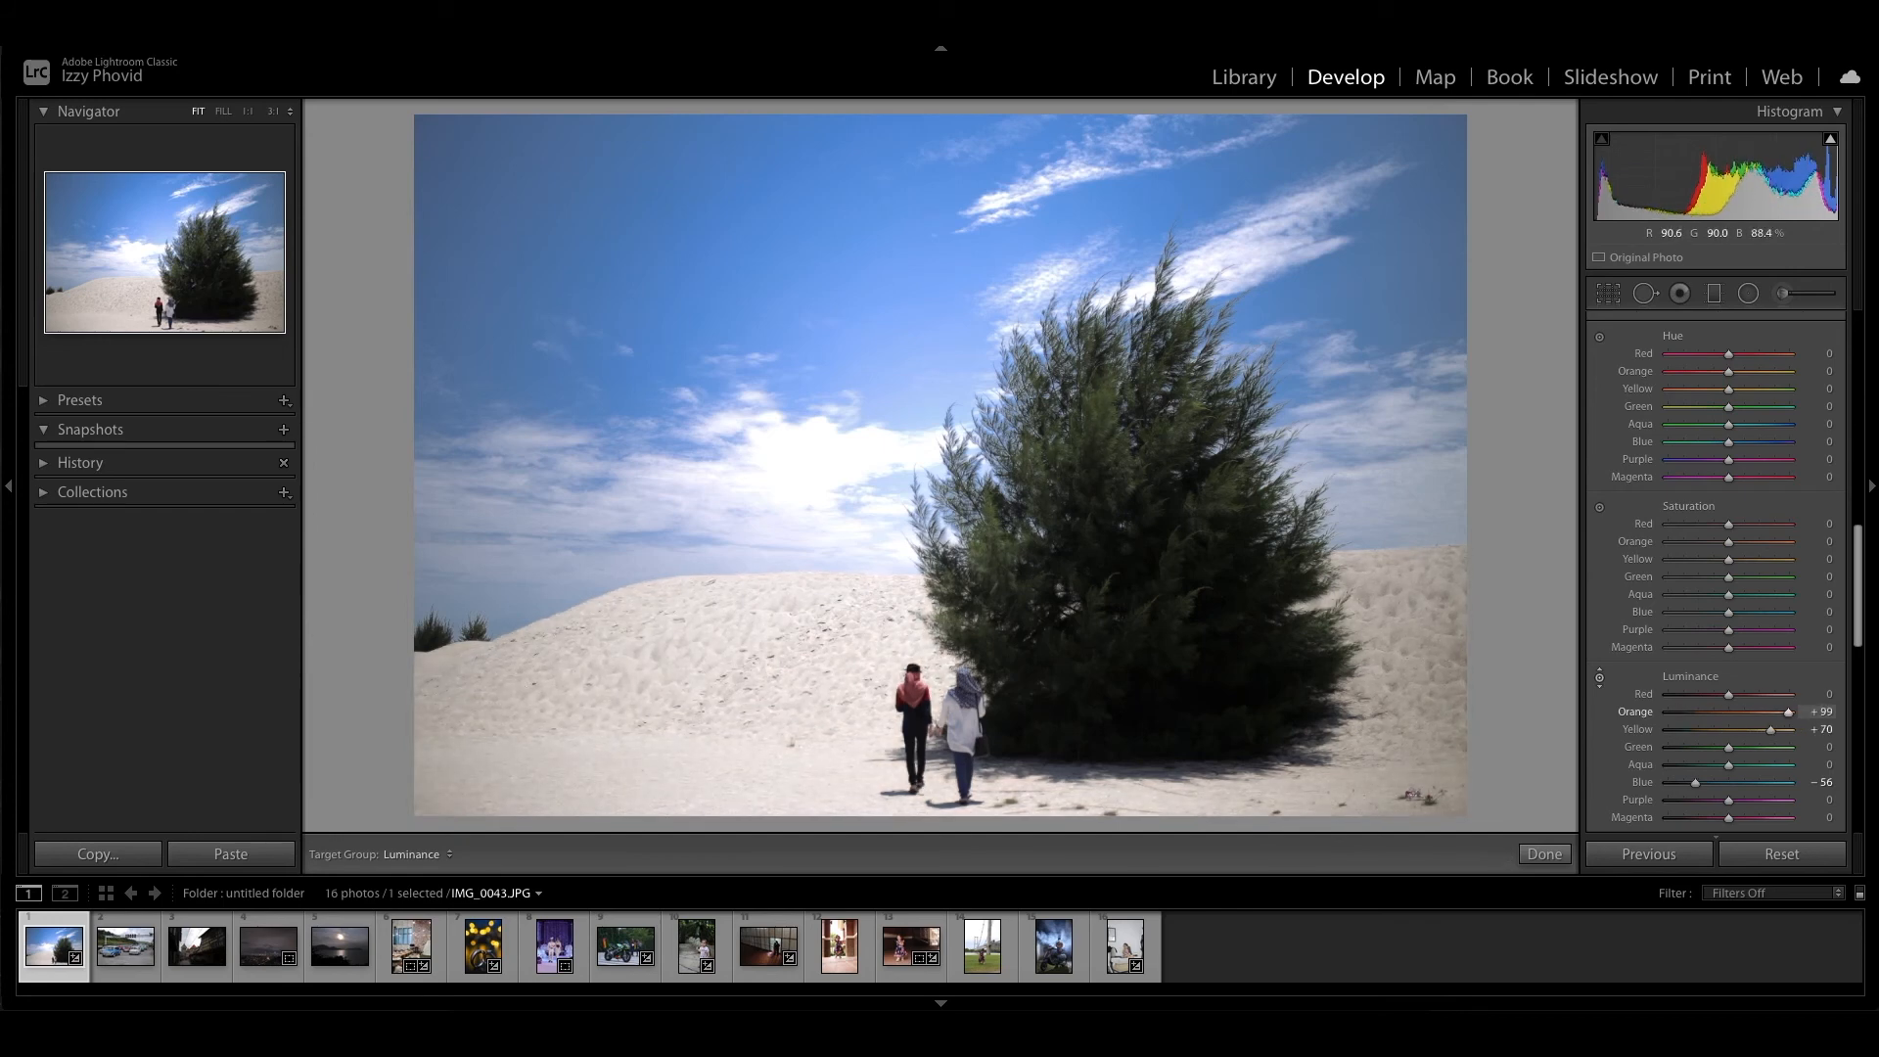
{"action": "left_click_drag", "start_coordinate": [685, 592], "coordinate": [685, 736]}
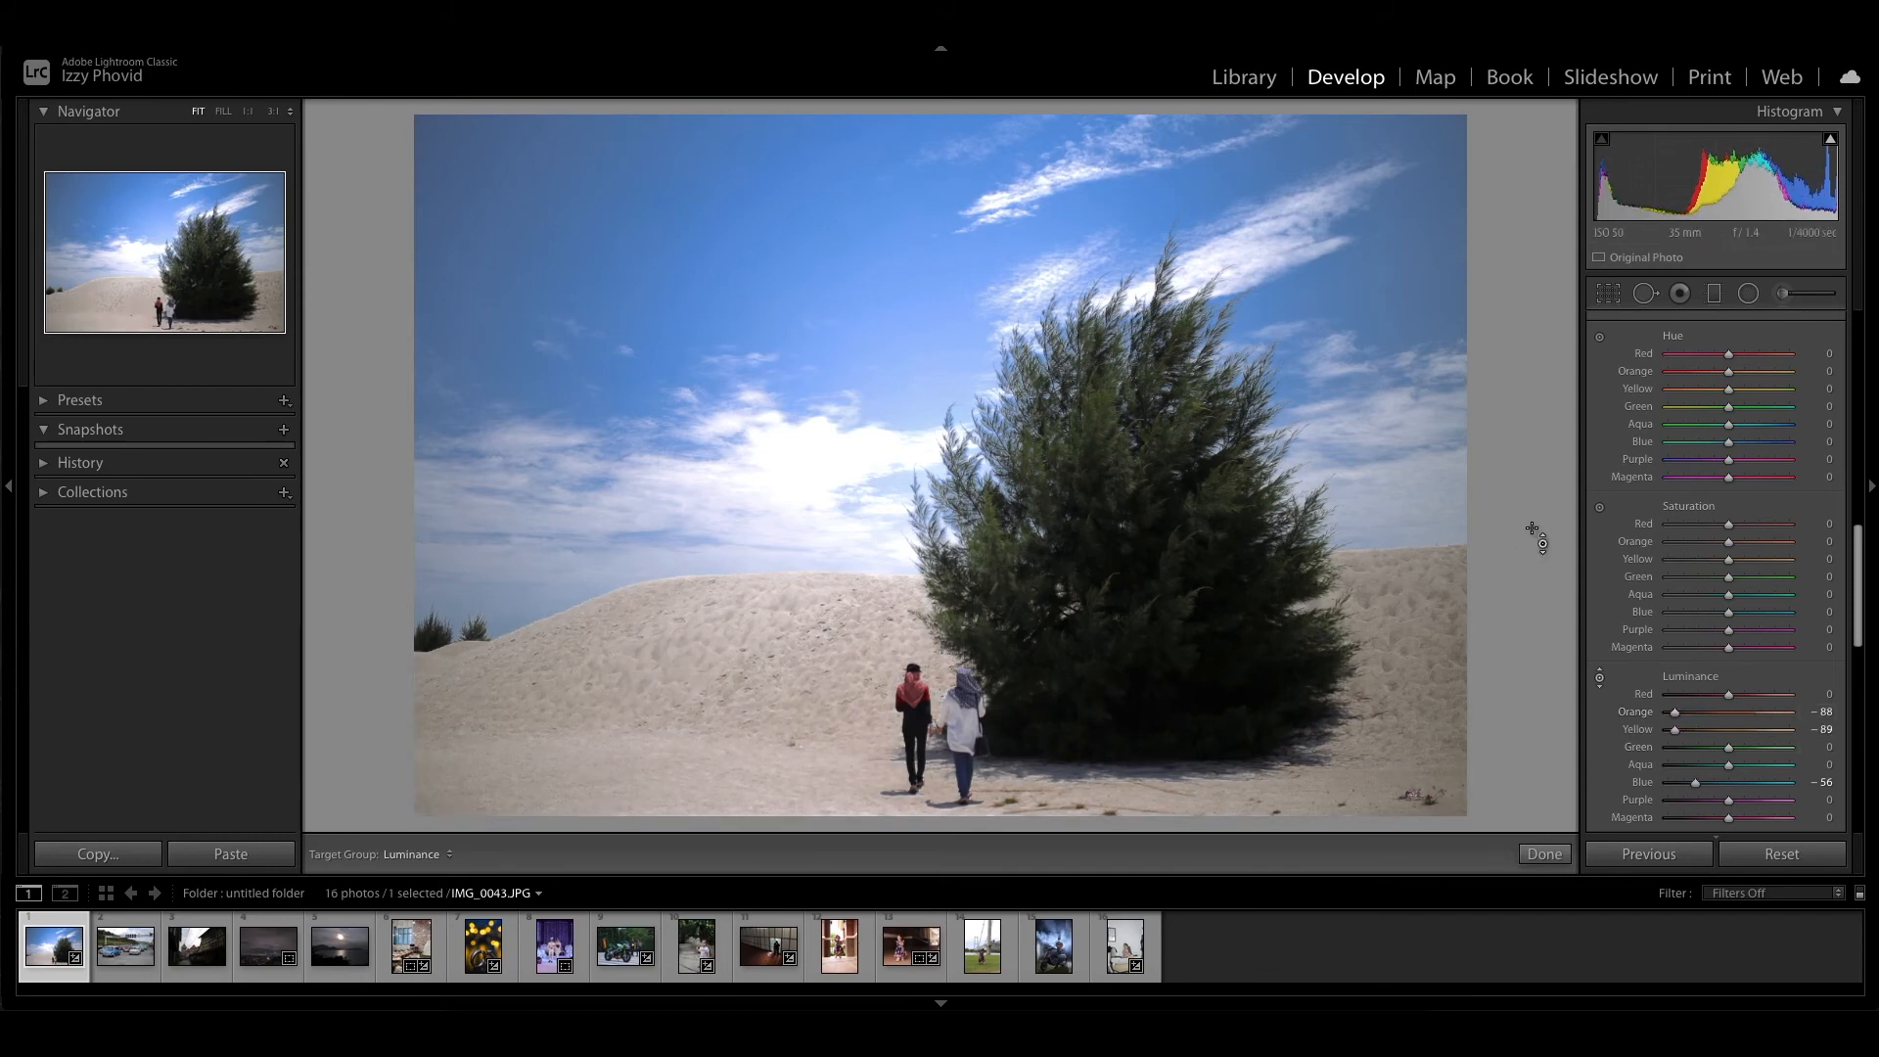
{"action": "key", "text": "ctrl+z"}
{"action": "key", "text": "ctrl+z"}
{"action": "key", "text": "ctrl+z"}
{"action": "key", "text": "ctrl+z"}
{"action": "key", "text": "ctrl+z"}
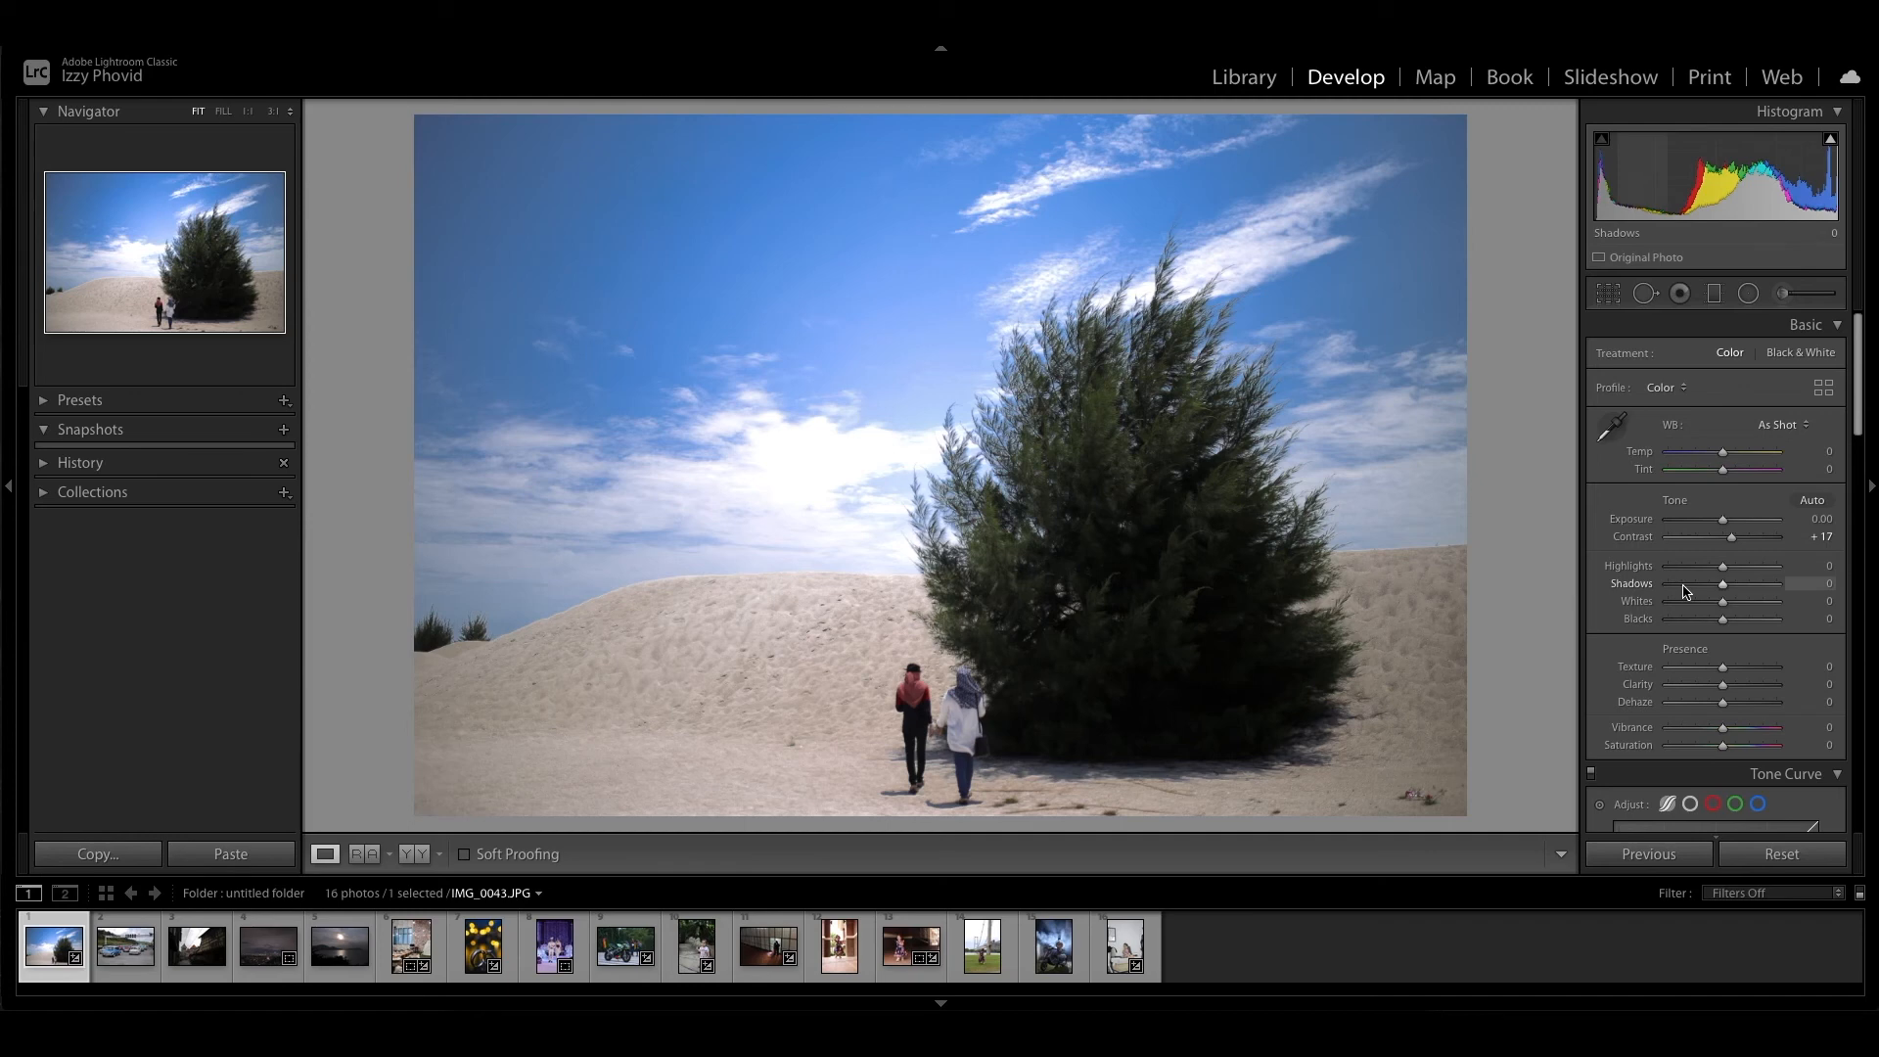
- Lower the Green saturation to -81 and raise the Green hue slightly in the beach tree photo's HSL adjustments
{"action": "scroll", "coordinate": [1686, 591], "scroll_direction": "down", "scroll_amount": 15}
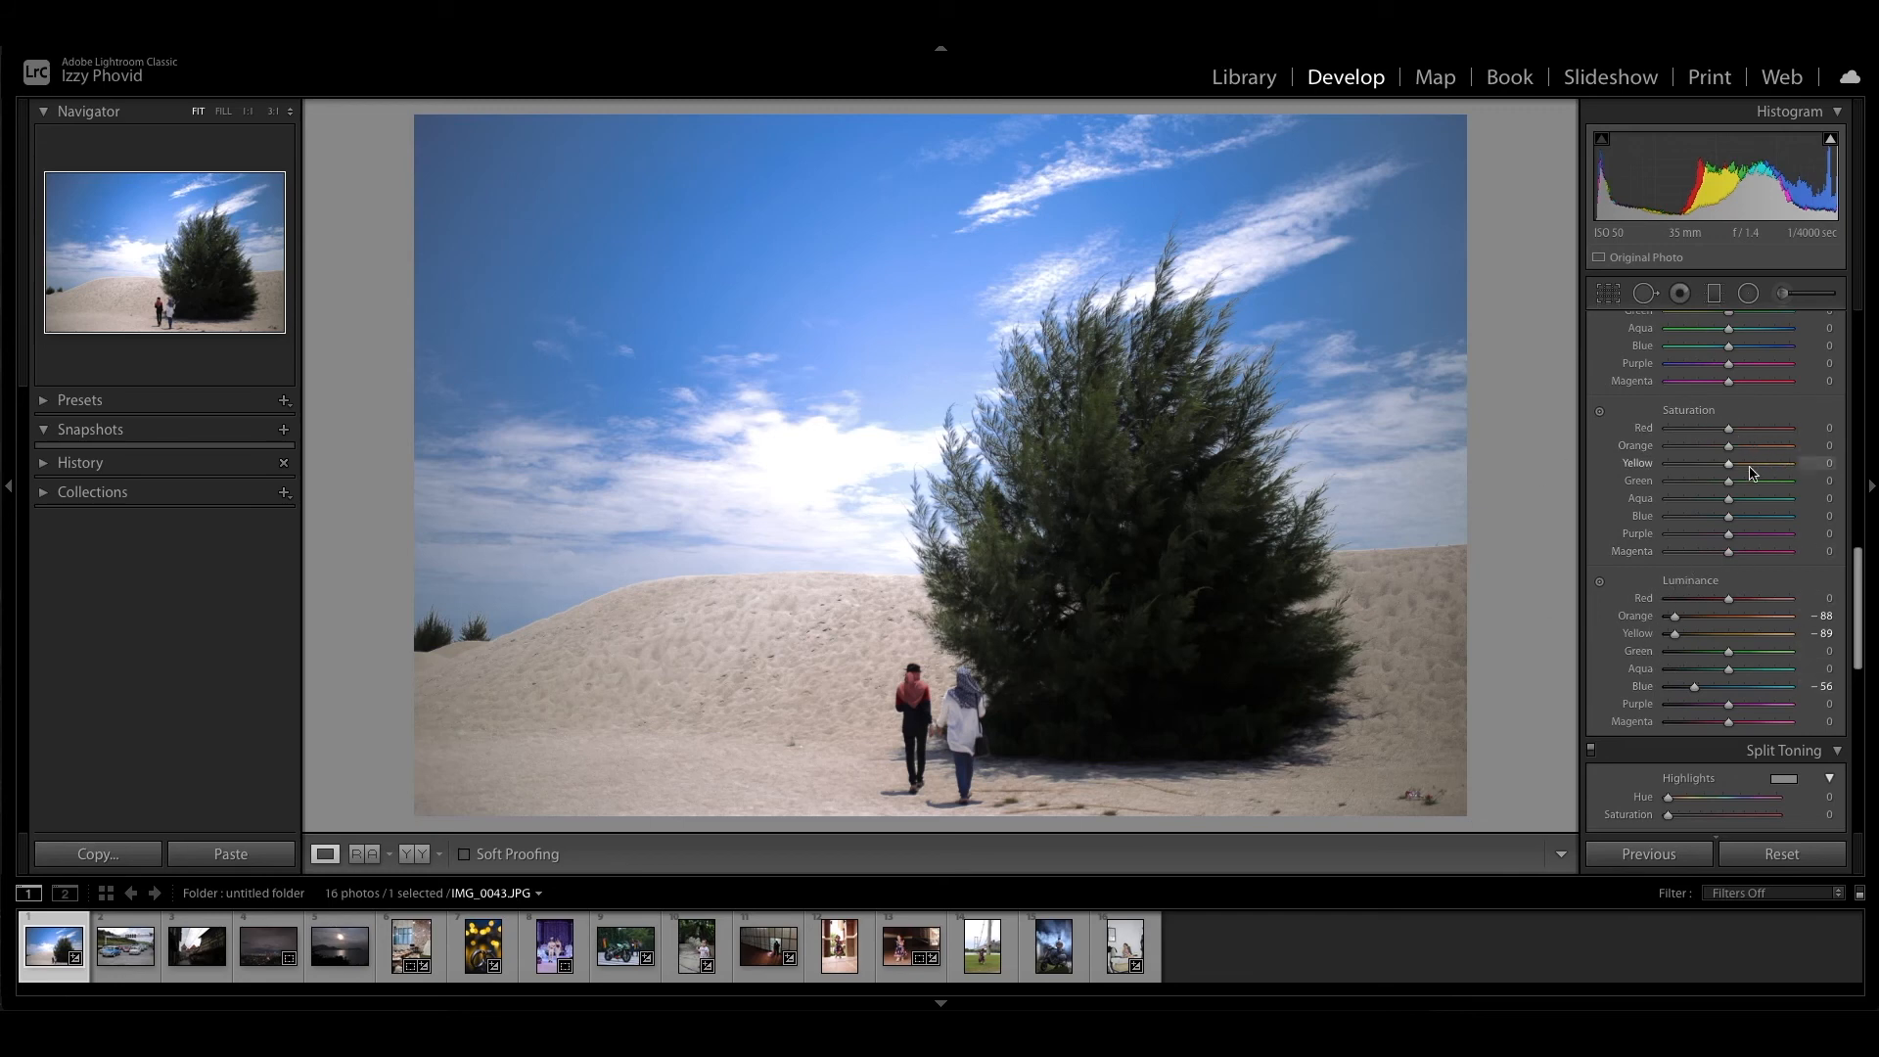
{"action": "left_click_drag", "start_coordinate": [1730, 483], "coordinate": [1685, 485]}
{"action": "scroll", "coordinate": [1745, 372], "scroll_direction": "up", "scroll_amount": 1}
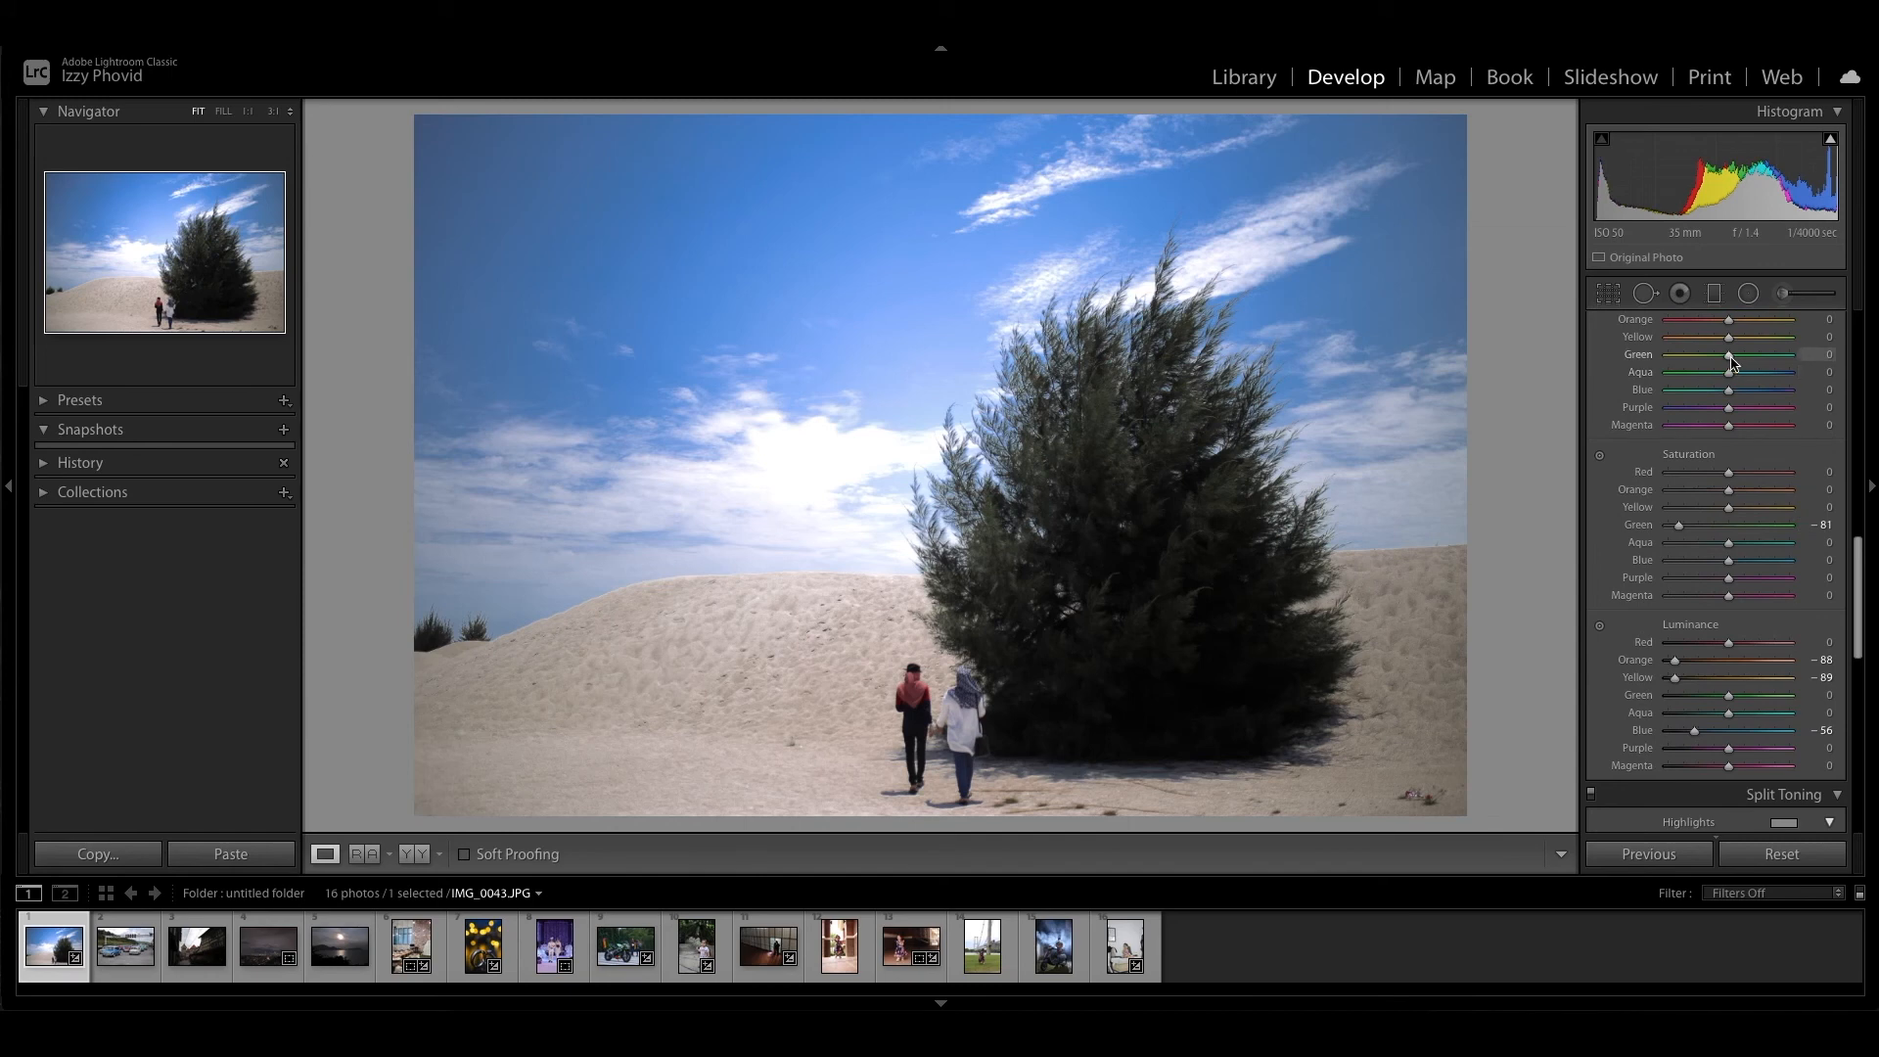
{"action": "mouse_move", "coordinate": [1730, 356]}
{"action": "left_mouse_down"}
{"action": "mouse_move", "coordinate": [1785, 360]}
{"action": "mouse_move", "coordinate": [1643, 358]}
{"action": "mouse_move", "coordinate": [1836, 358]}
{"action": "mouse_move", "coordinate": [1752, 359]}
{"action": "left_mouse_up"}
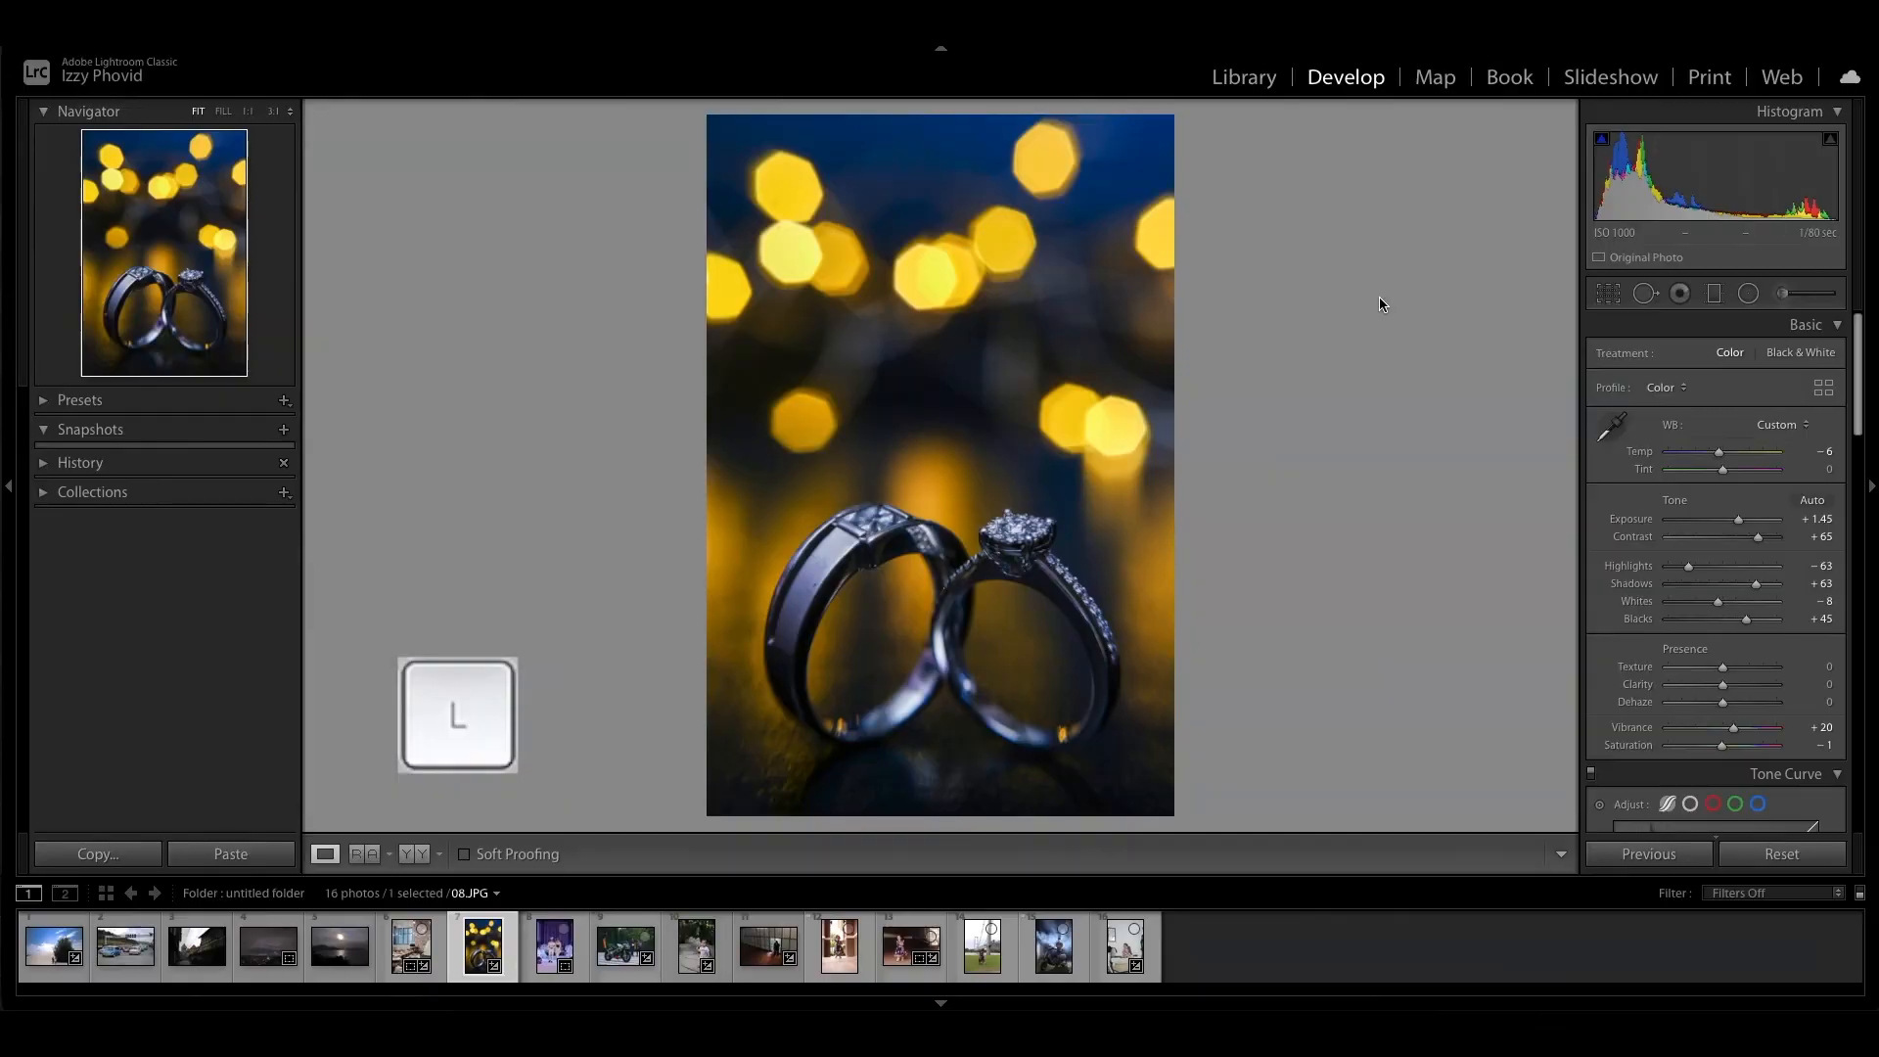
- Cycle the Lights Out view through its dimmed, blacked-out and normal modes to view the wedding rings photo without distractions
{"action": "key", "text": "l"}
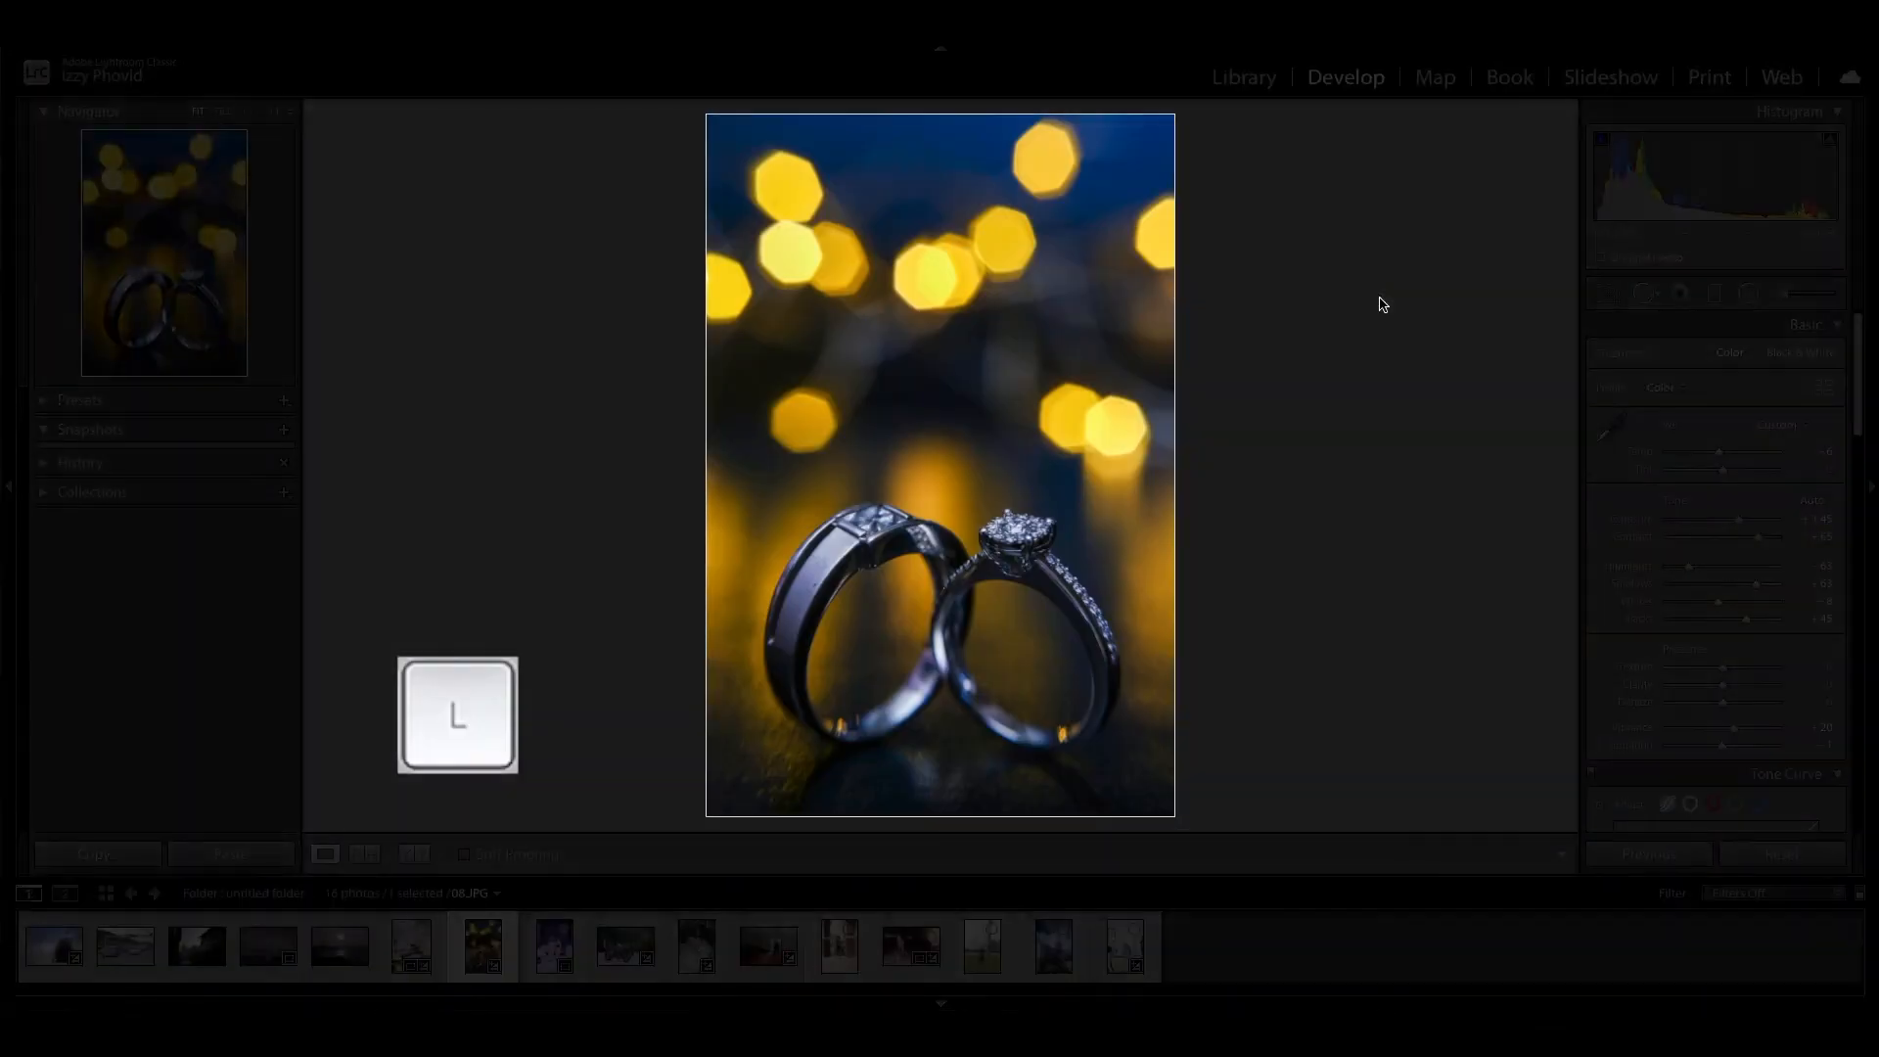
{"action": "key", "text": "l"}
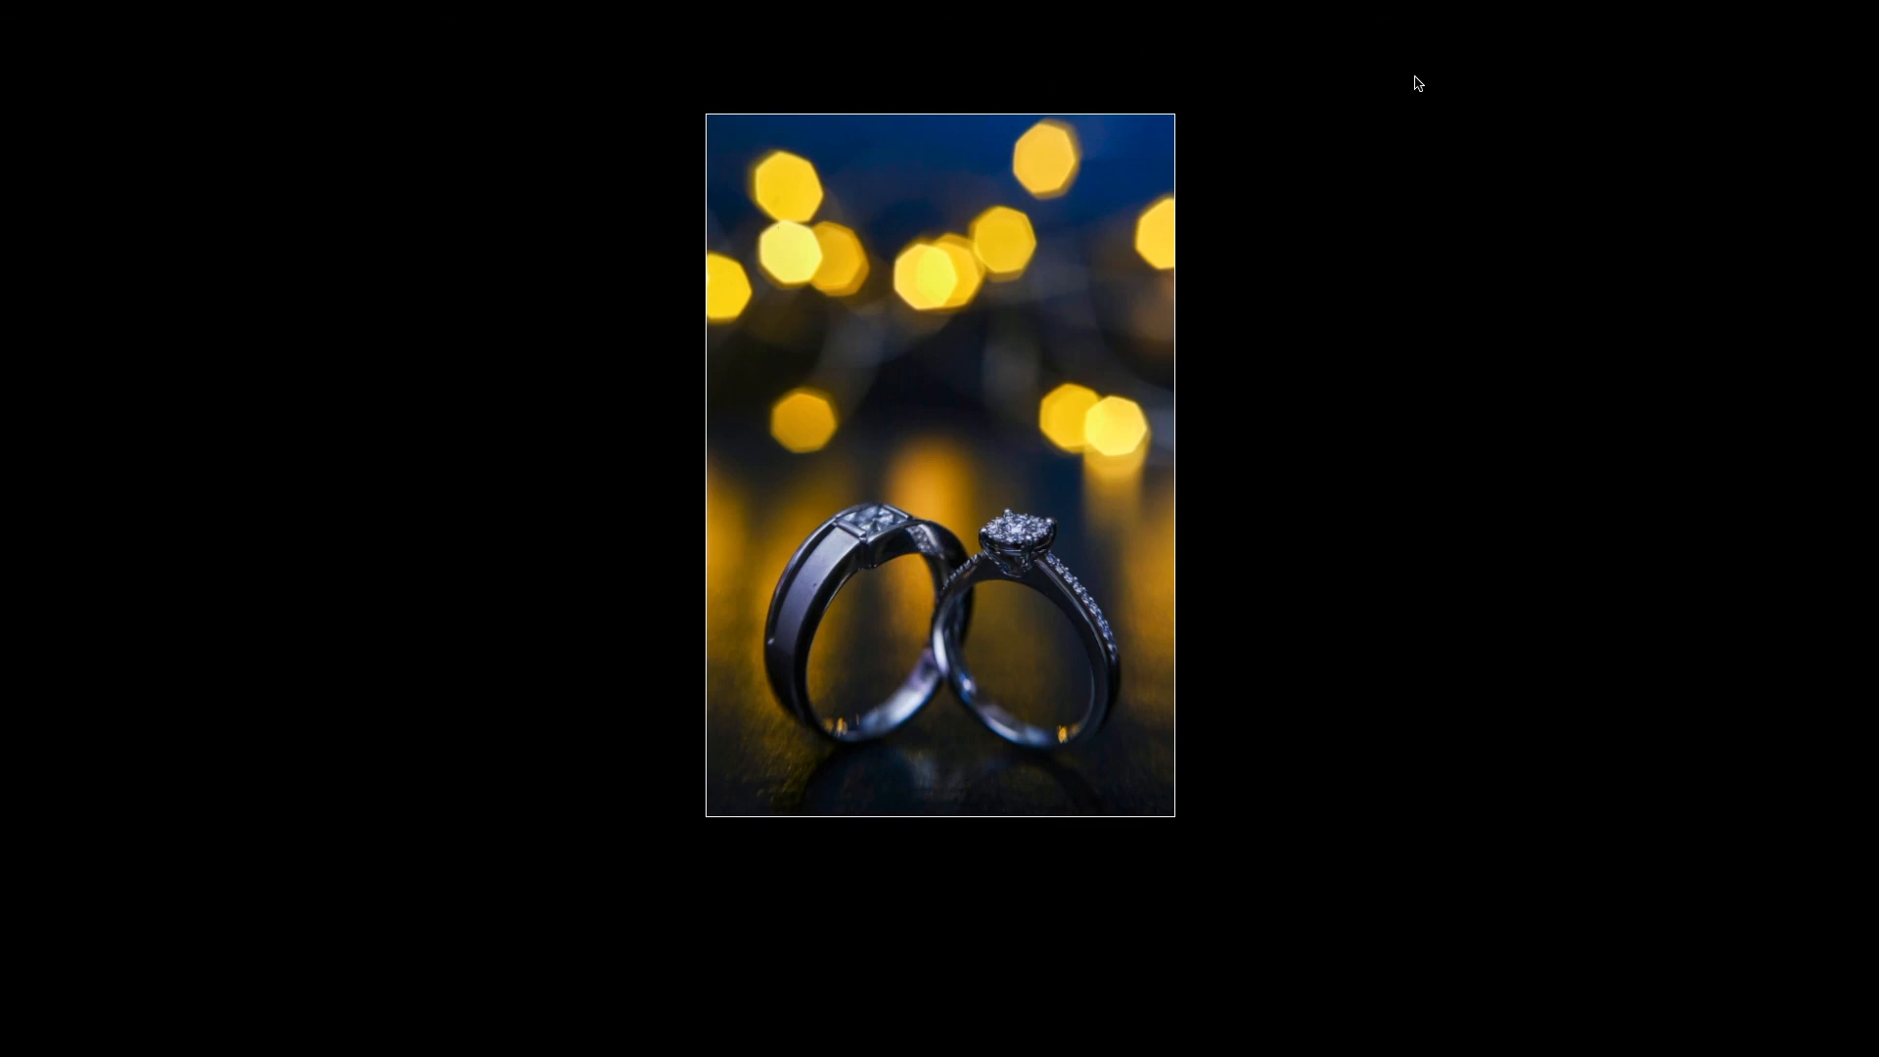
{"action": "key", "text": "l"}
{"action": "key", "text": "l"}
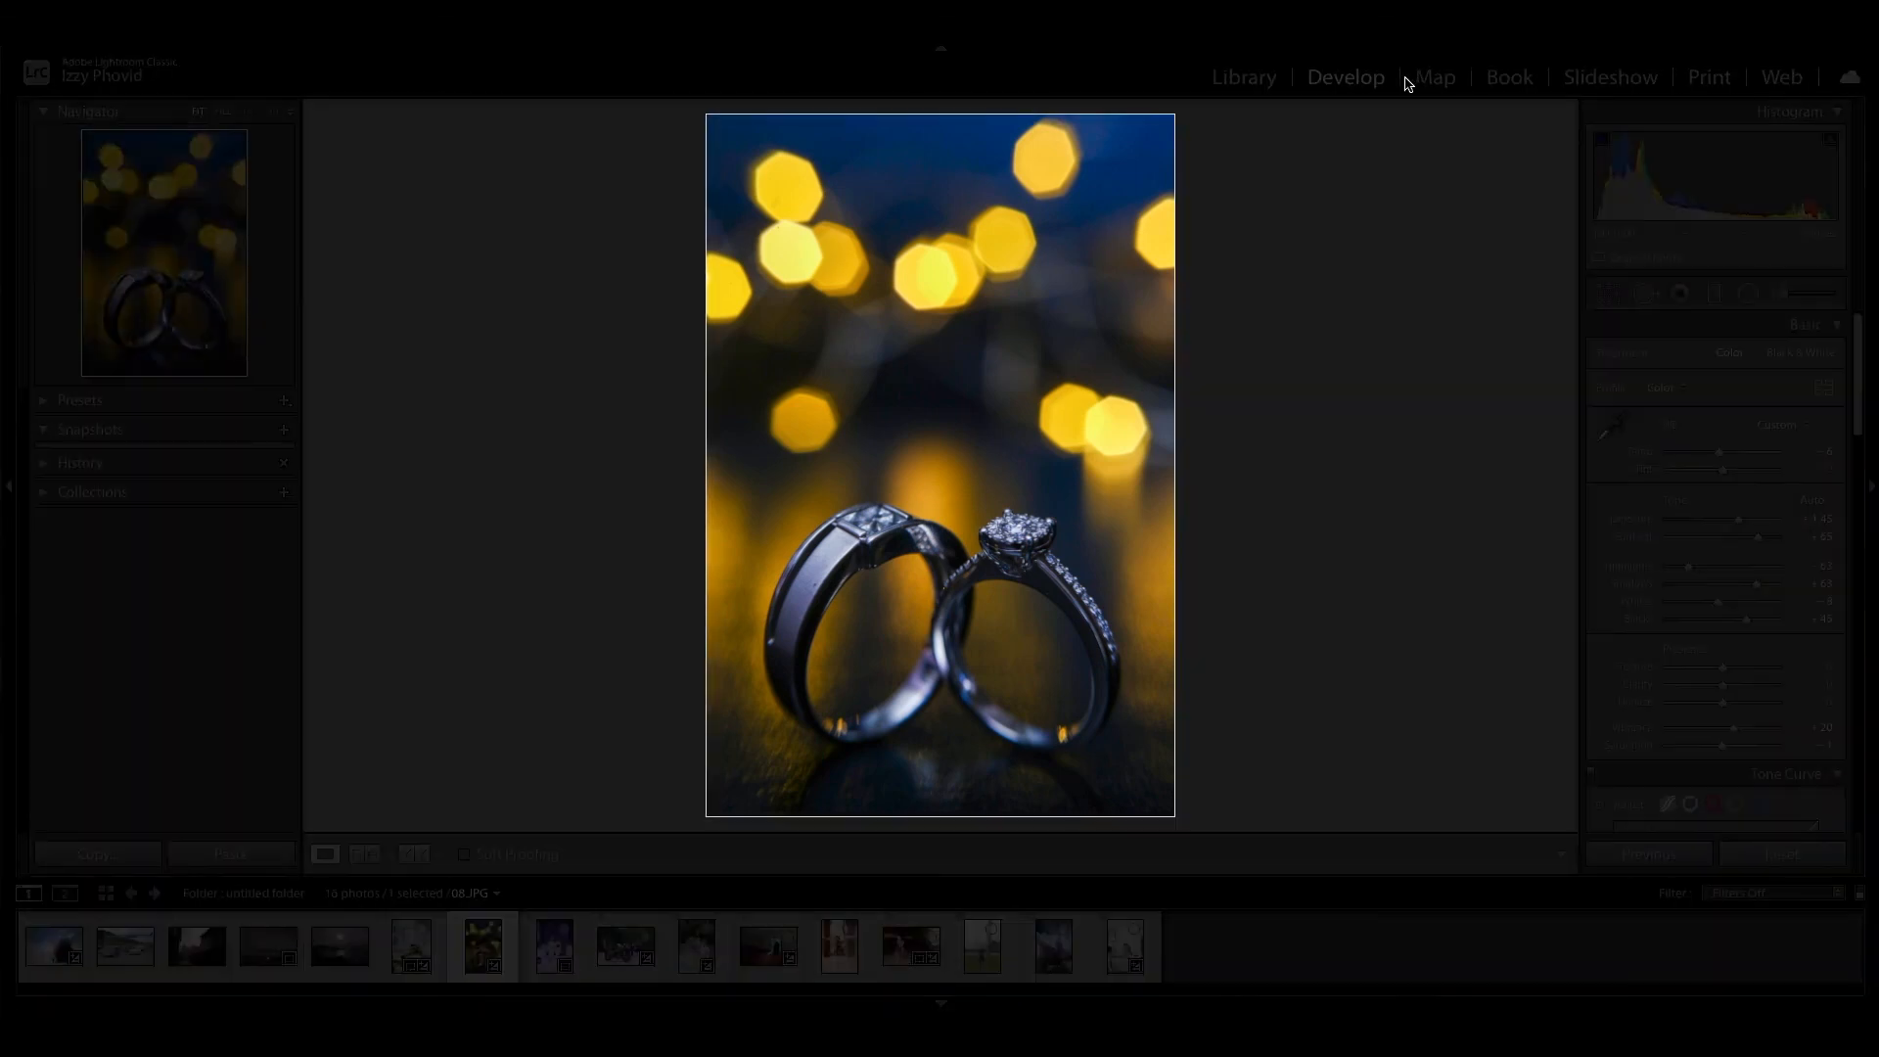
{"action": "key", "text": "l"}
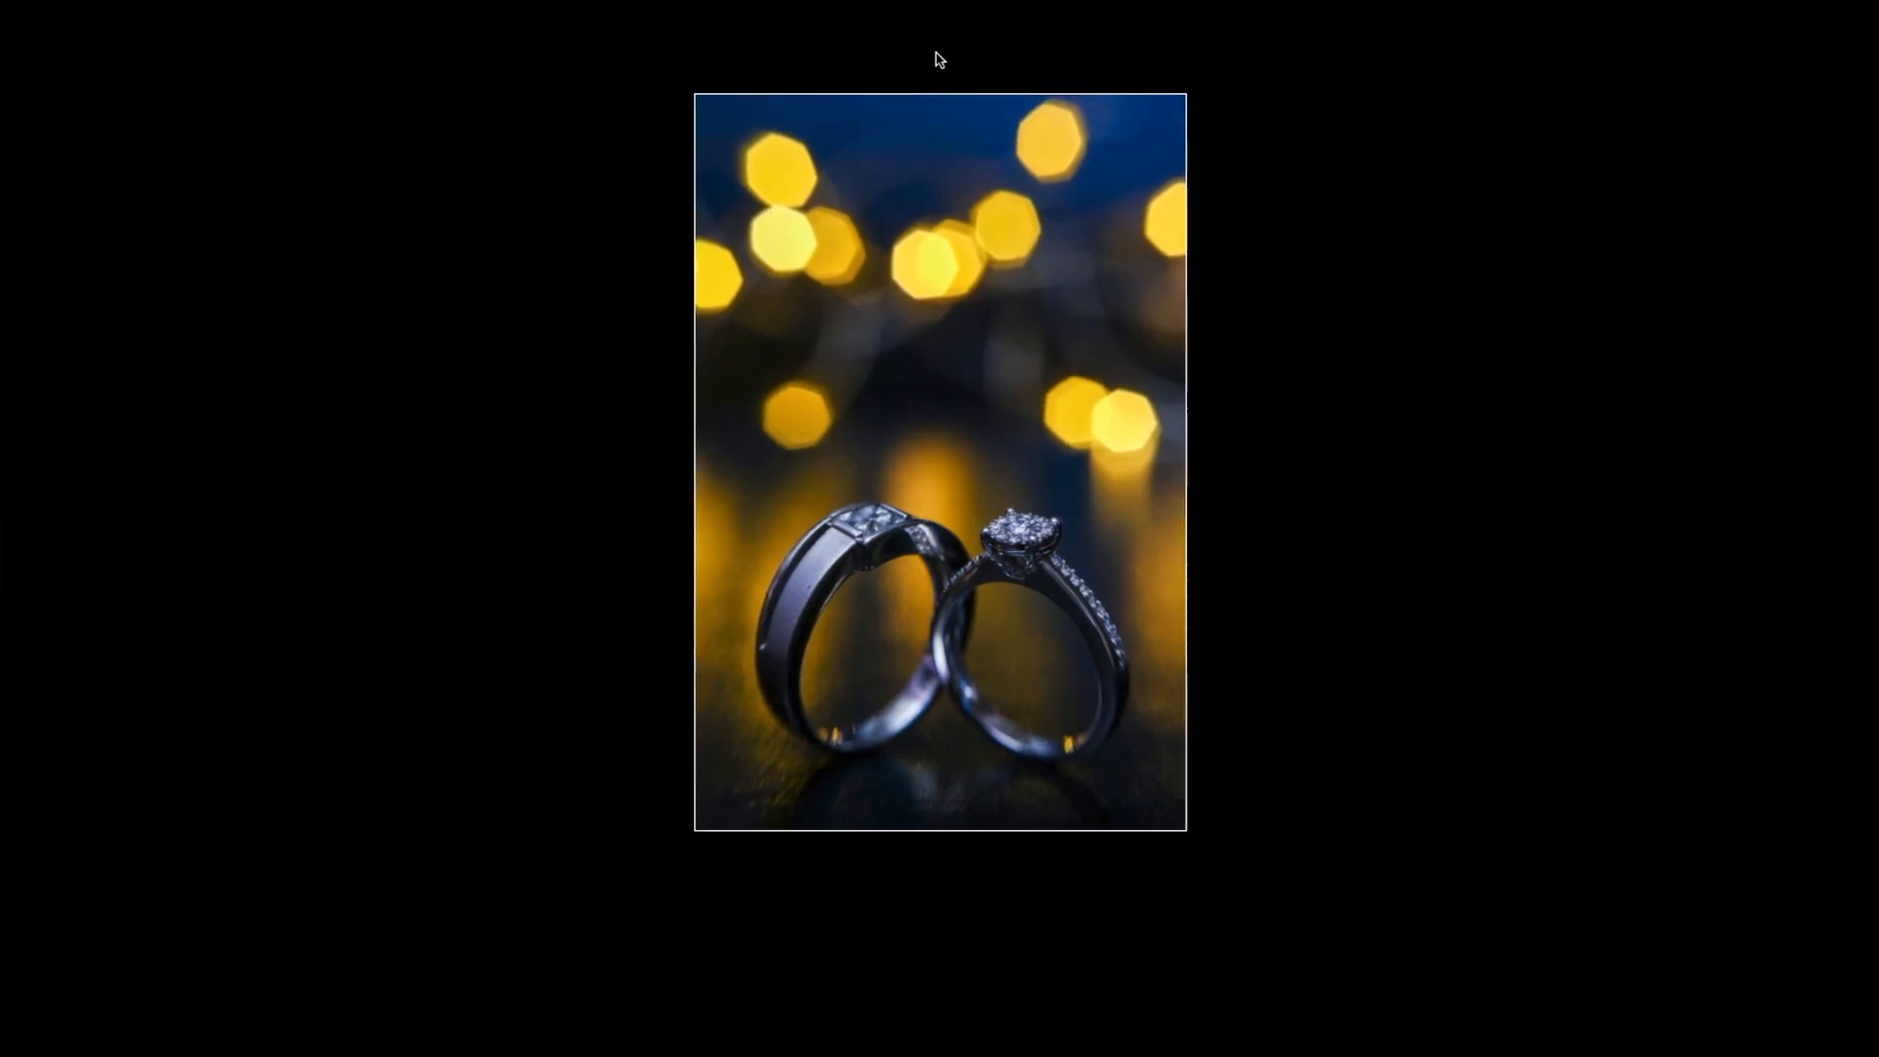